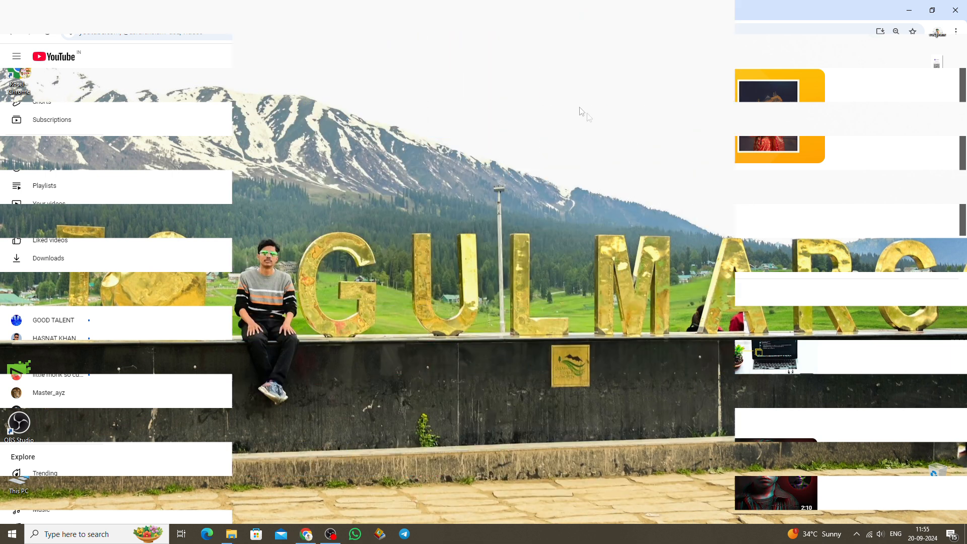
# Create a new Microsoft Word document on the desktop and name it "cv of" followed by the person's full name.
pyautogui.rightClick(573, 99)
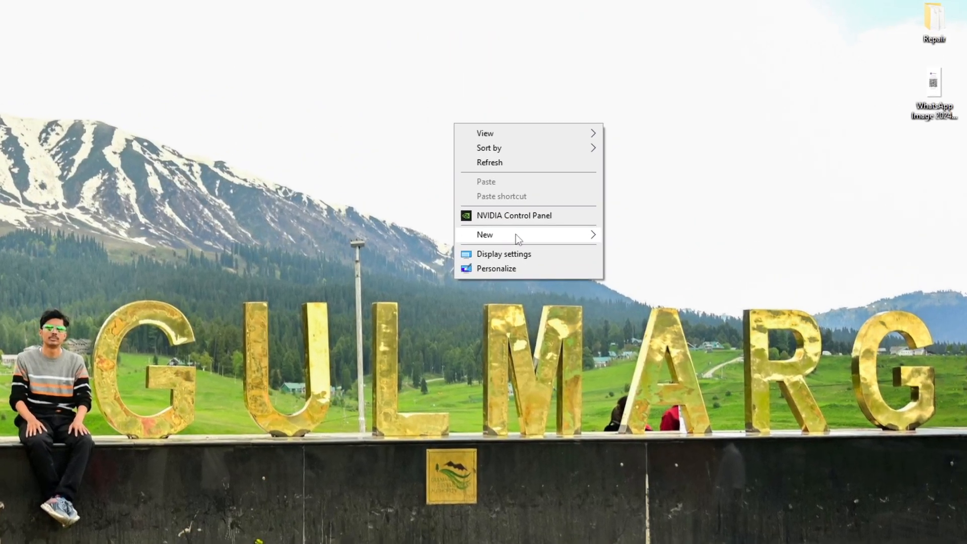
pyautogui.moveTo(623, 185)
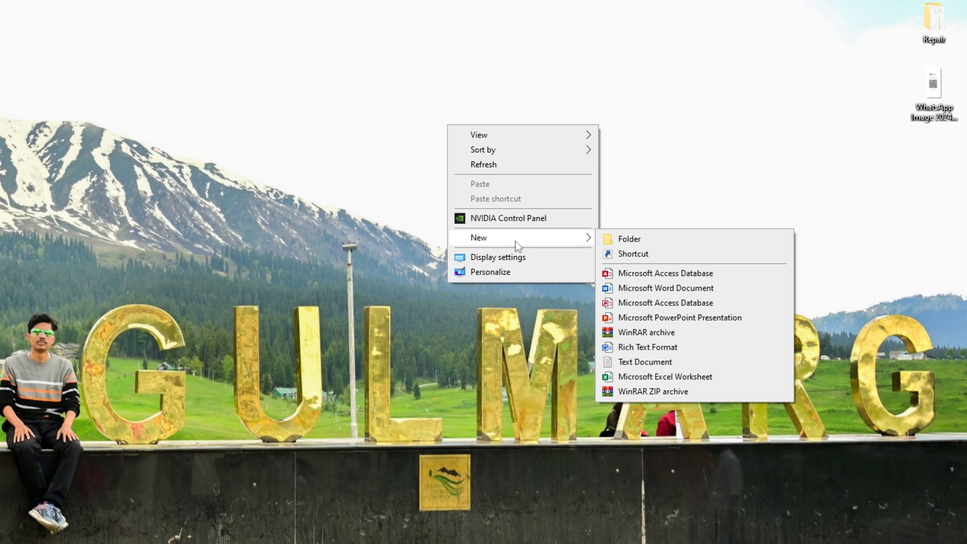
pyautogui.click(703, 293)
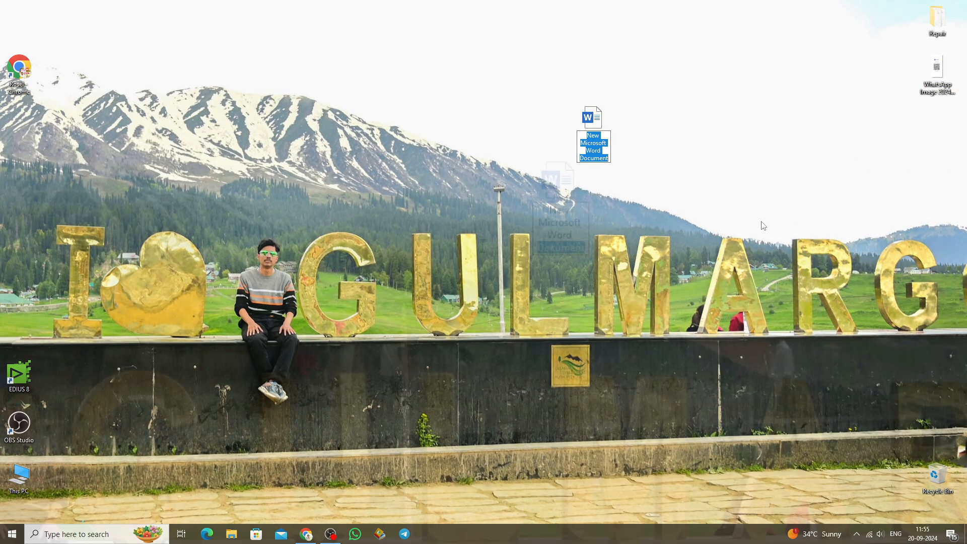
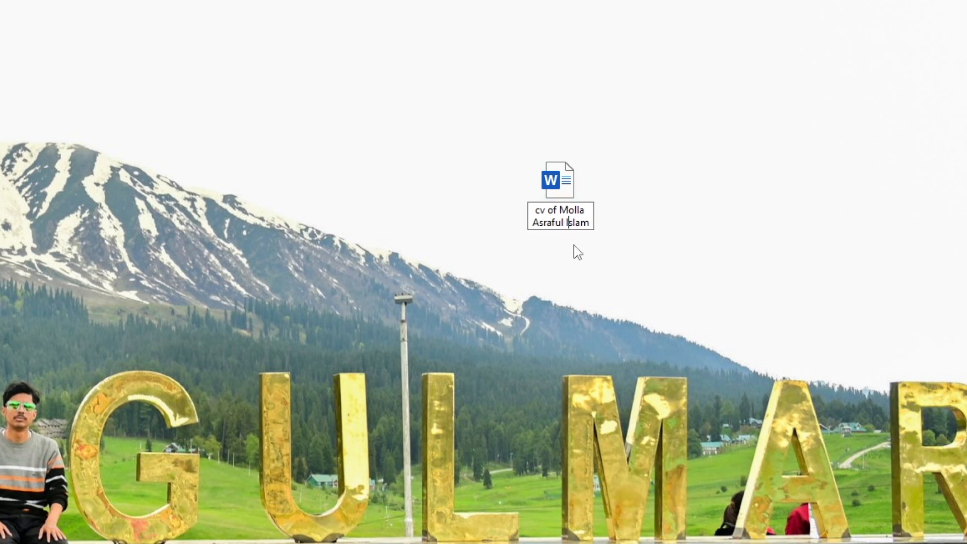
pyautogui.press('Return')
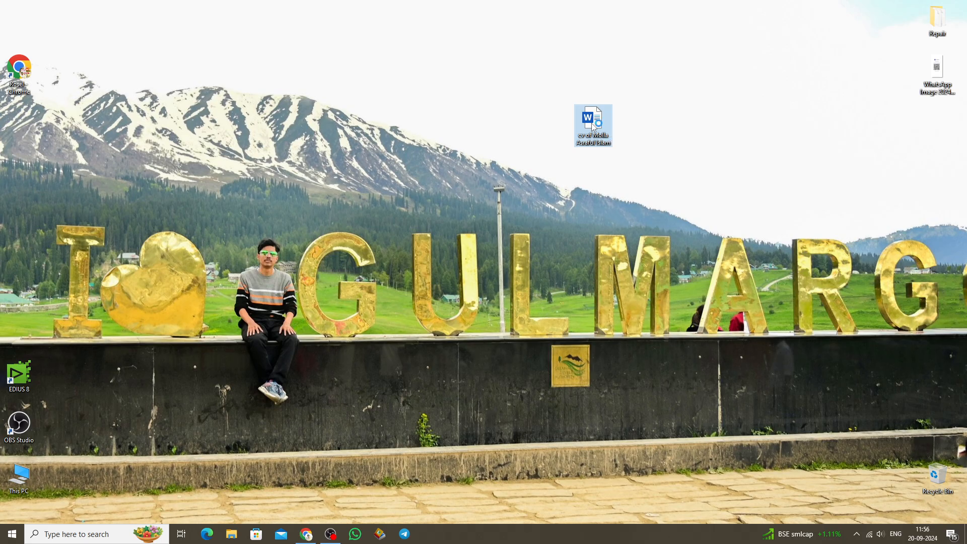
# Open the new CV document in Word and accept the Office license agreement.
pyautogui.doubleClick(560, 199)
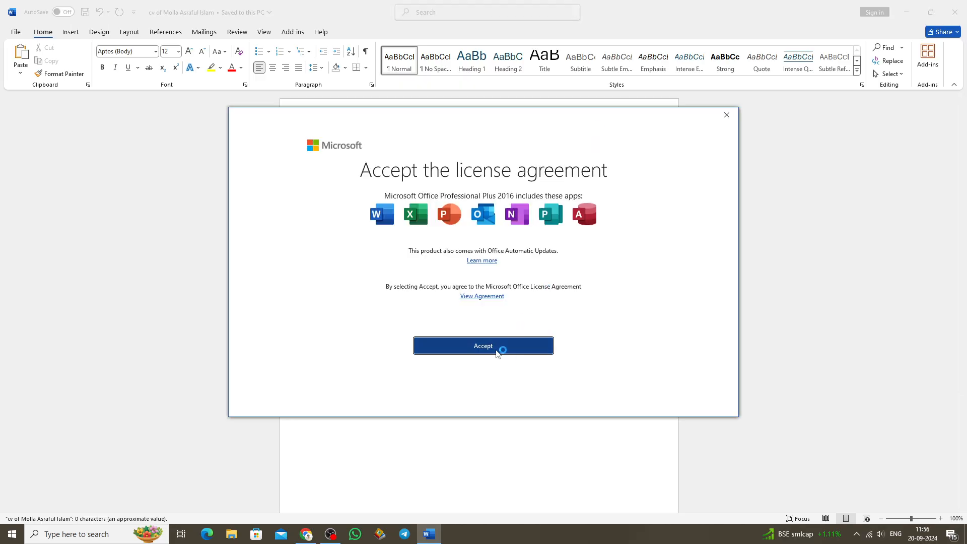
pyautogui.click(501, 347)
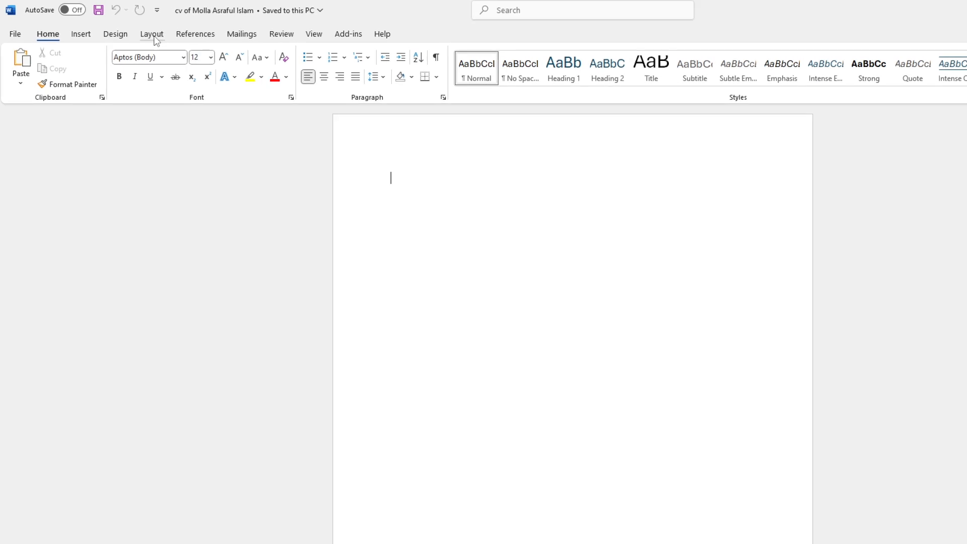
# Set the document's paper size to A4, 21 cm x 29.7 cm.
pyautogui.click(129, 33)
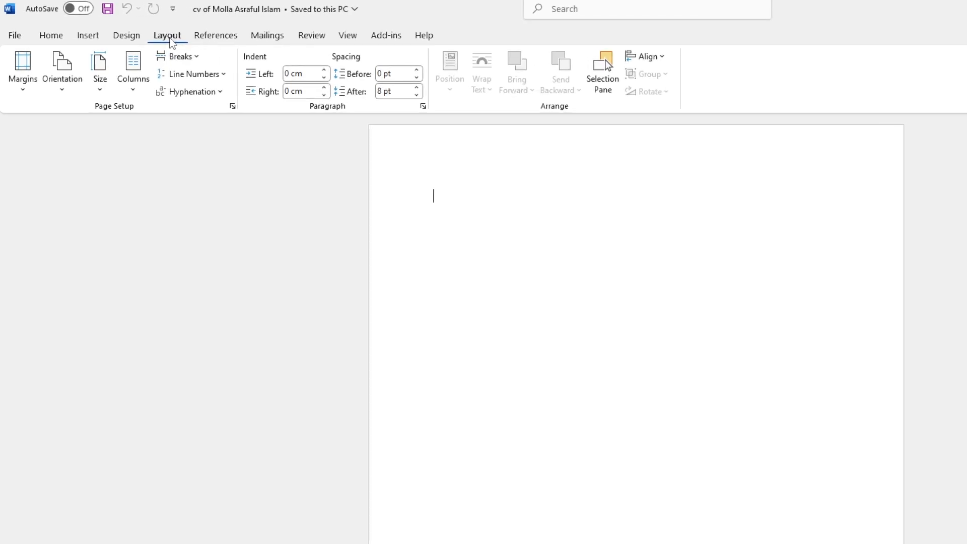
pyautogui.click(100, 79)
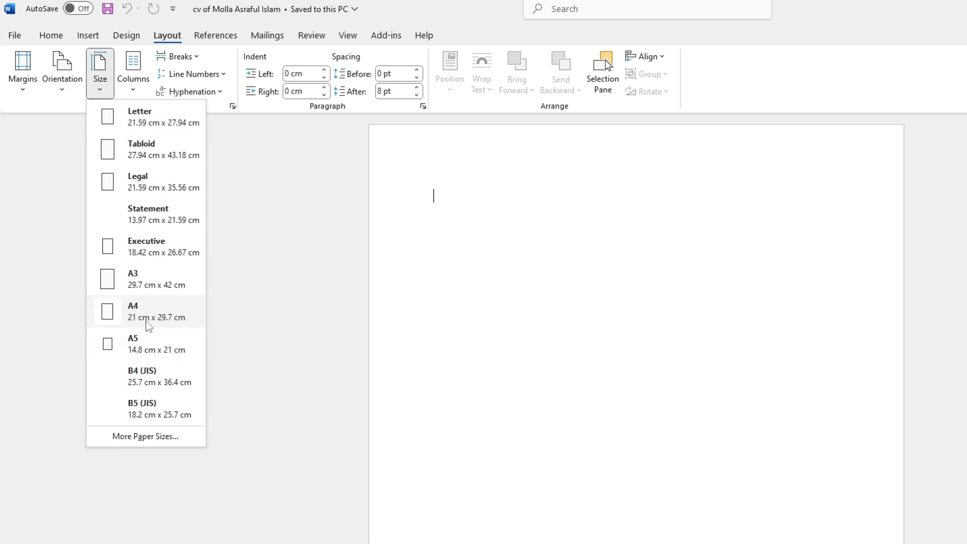
pyautogui.click(149, 325)
# Open the custom margin settings and set the top margin to 0.5 cm.
pyautogui.click(25, 66)
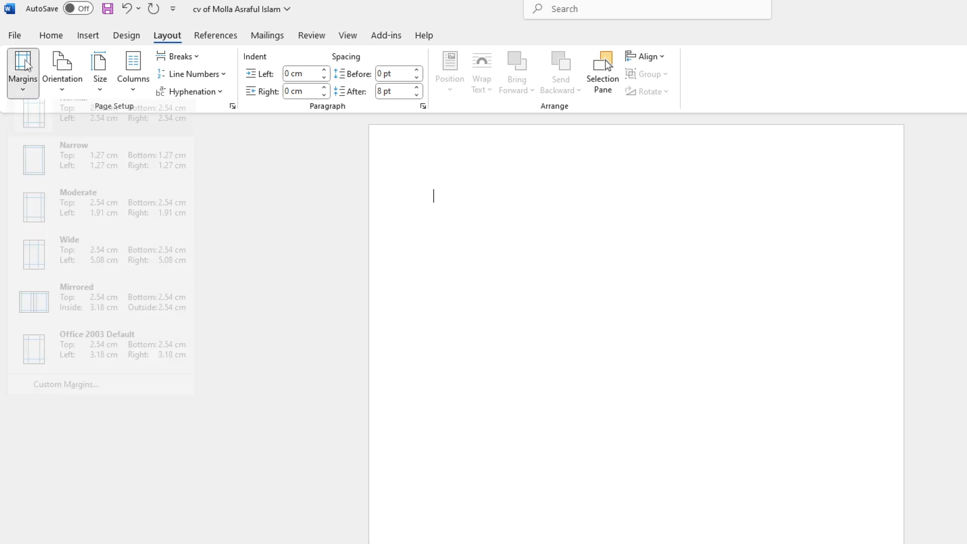
pyautogui.click(55, 398)
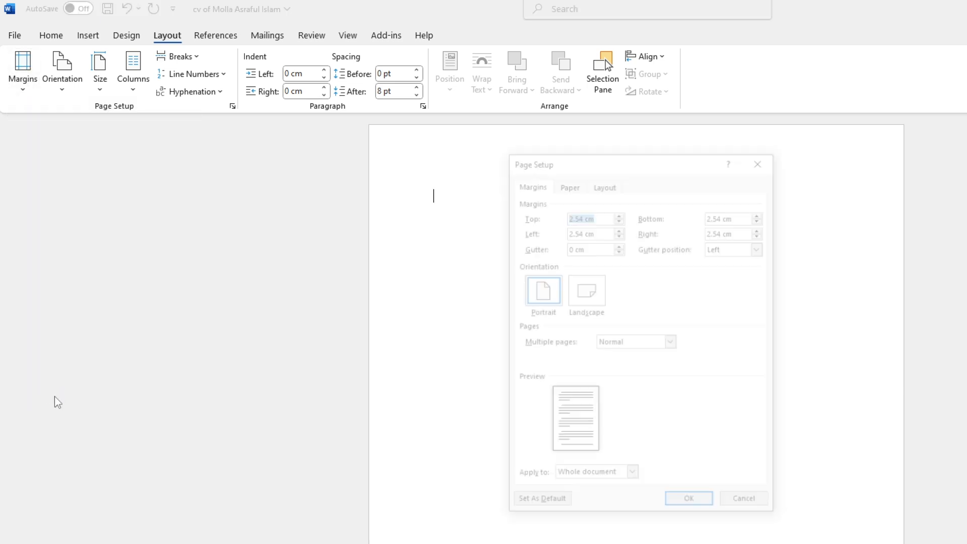
pyautogui.click(582, 215)
pyautogui.press('BackSpace')
pyautogui.press('BackSpace')
pyautogui.press('BackSpace')
pyautogui.press('BackSpace')
pyautogui.write('0')
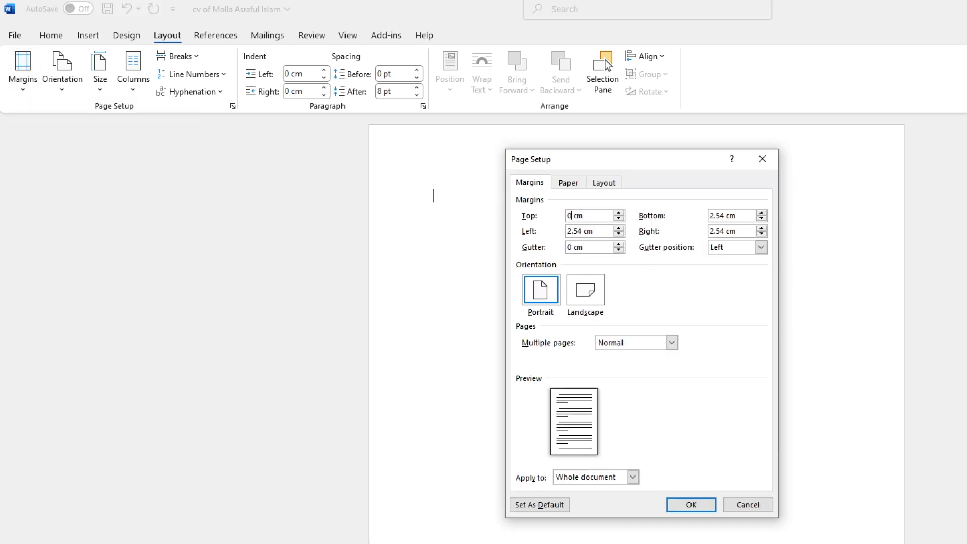
pyautogui.write('.5')
# Set both the left and right page margins to 0.7 cm.
pyautogui.click(580, 230)
pyautogui.press('BackSpace')
pyautogui.press('BackSpace')
pyautogui.press('BackSpace')
pyautogui.press('BackSpace')
pyautogui.write('0.7')
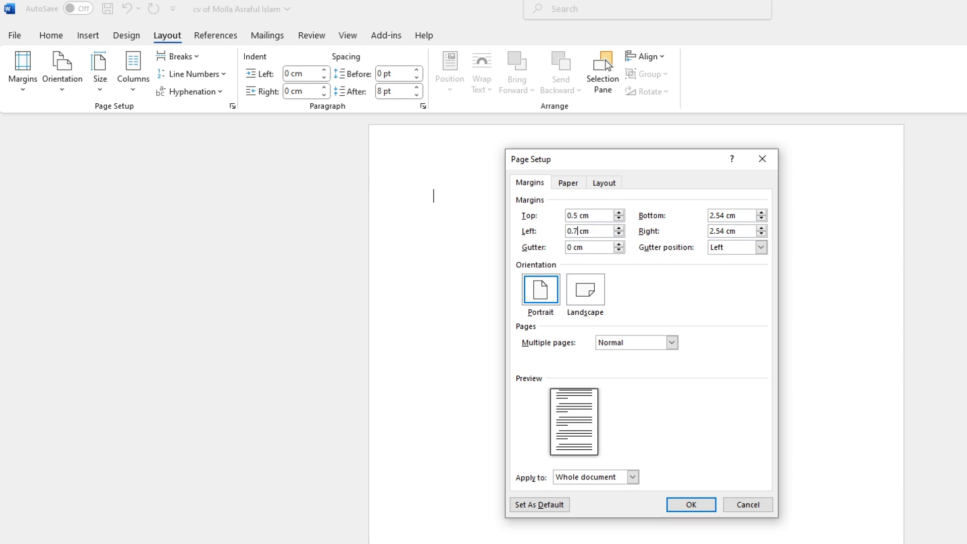
pyautogui.press('Tab')
pyautogui.write('0.7')
# Set the bottom margin to 0.5 cm and apply the custom margins to the whole document.
pyautogui.moveTo(728, 216); pyautogui.dragTo(704, 225)
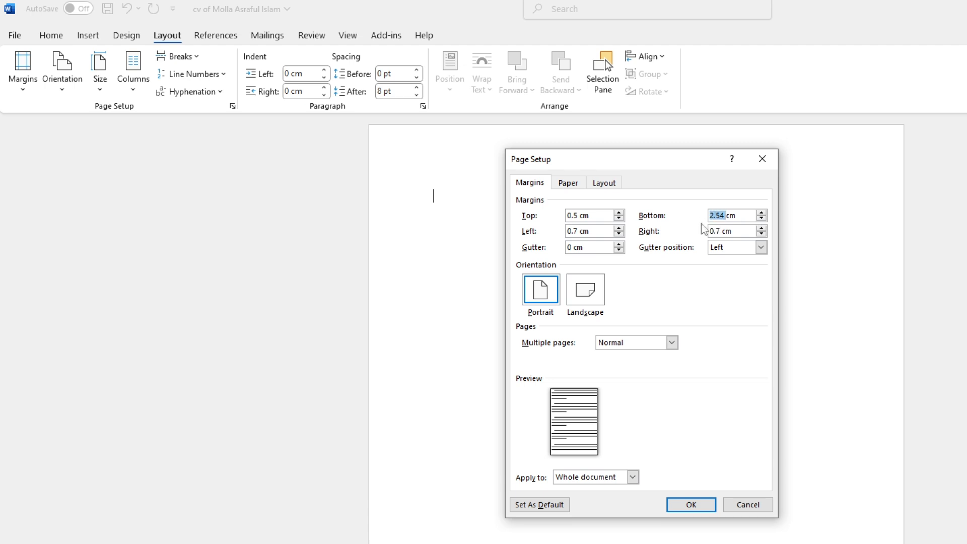
pyautogui.write('0.5')
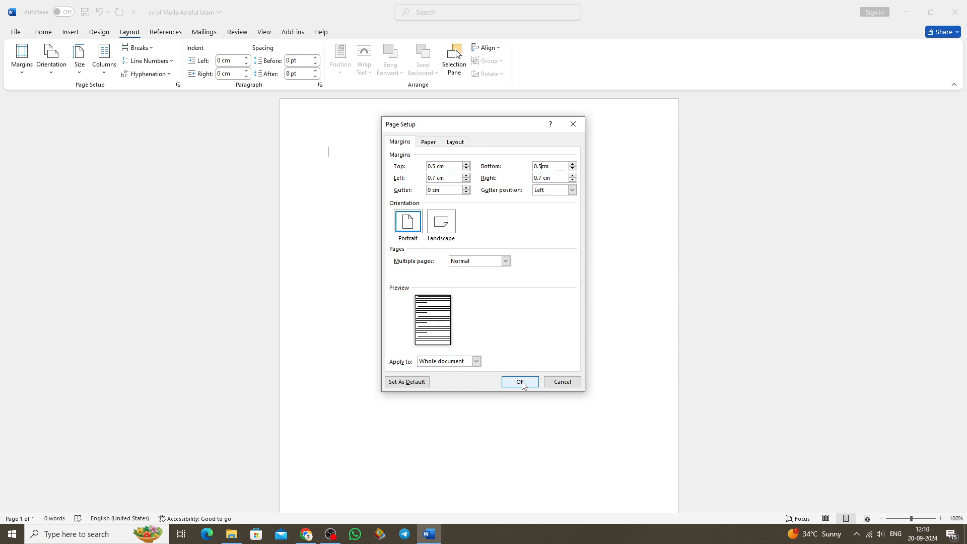
pyautogui.click(521, 382)
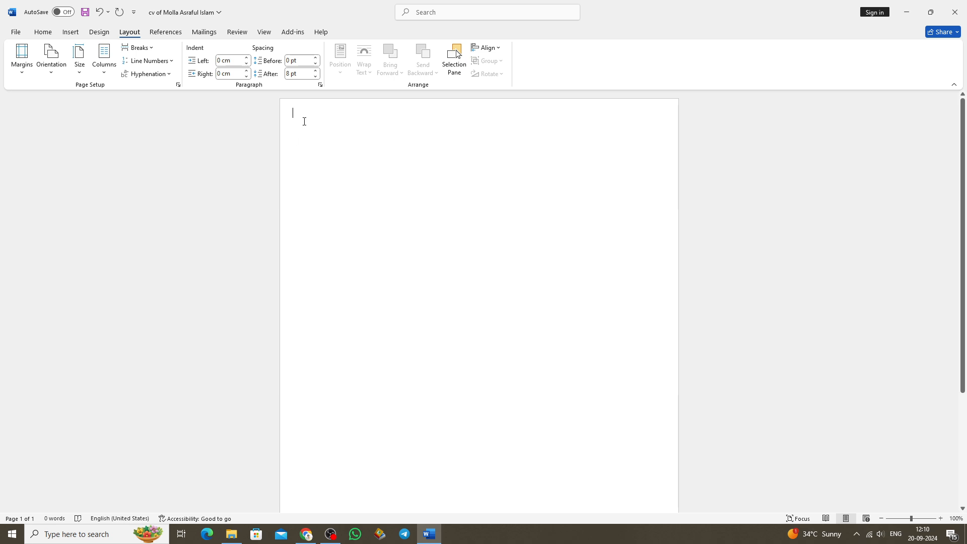
# Reopen the custom margin settings and set the top margin to 0.7 cm.
pyautogui.click(21, 58)
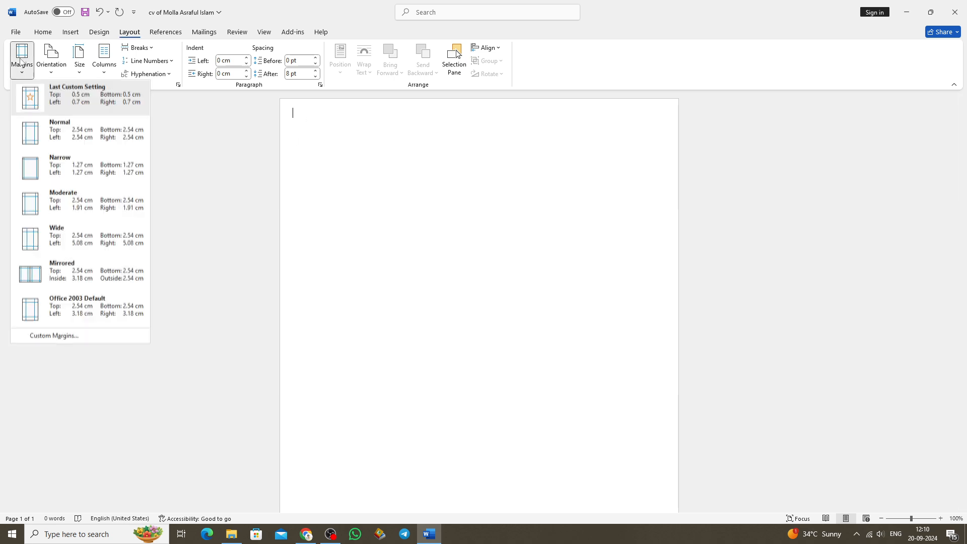
pyautogui.click(60, 336)
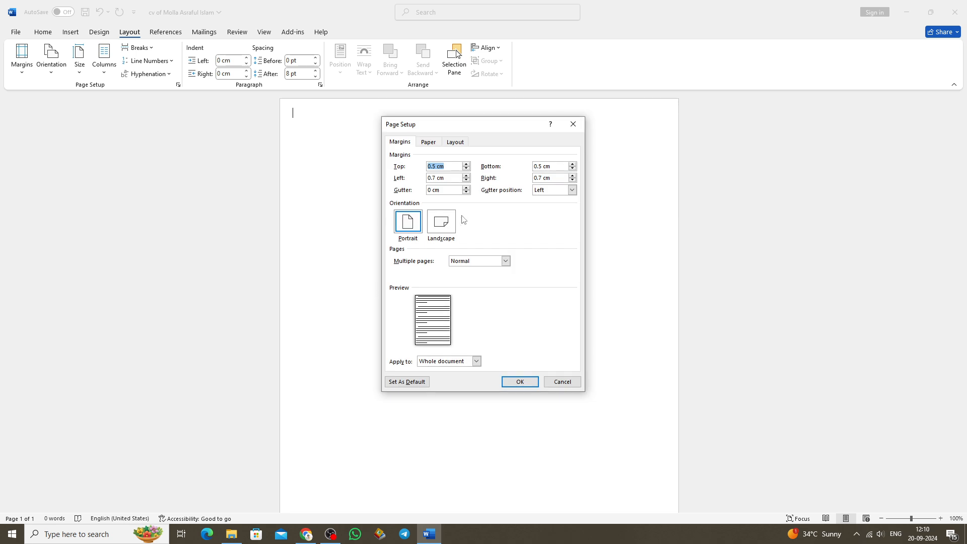
pyautogui.click(436, 166)
pyautogui.press('BackSpace')
pyautogui.write('7')
pyautogui.press('Return')
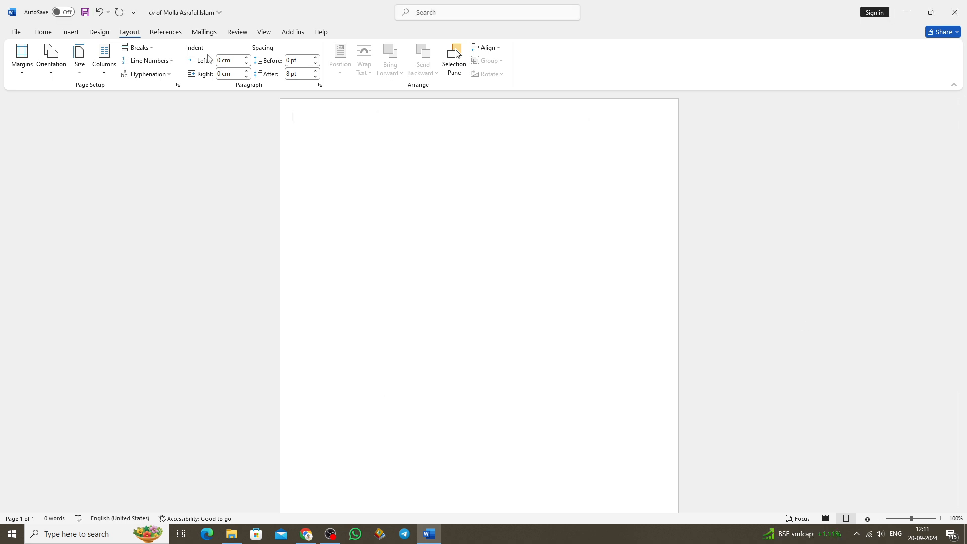
# Show the ruler, and turn the page gridlines on and back off.
pyautogui.click(262, 33)
pyautogui.click(239, 48)
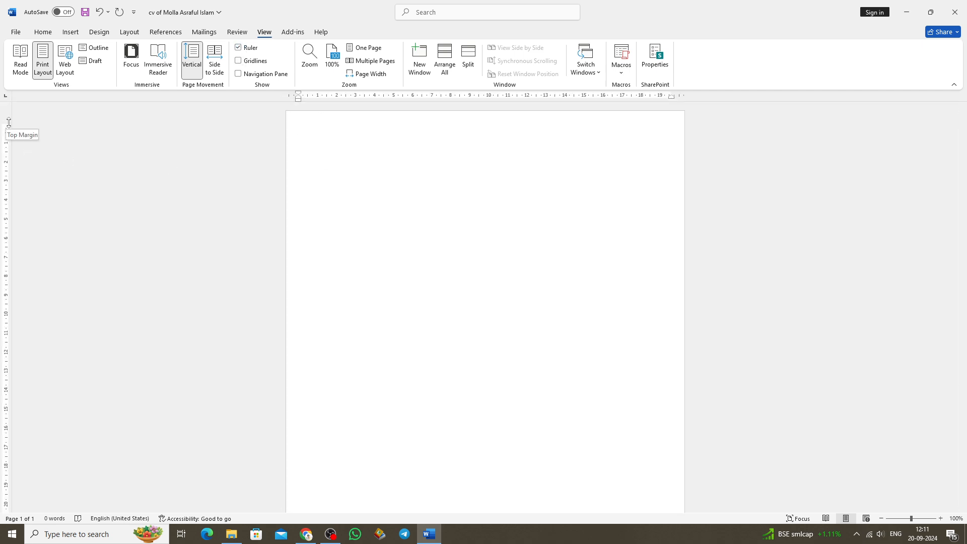
pyautogui.click(238, 60)
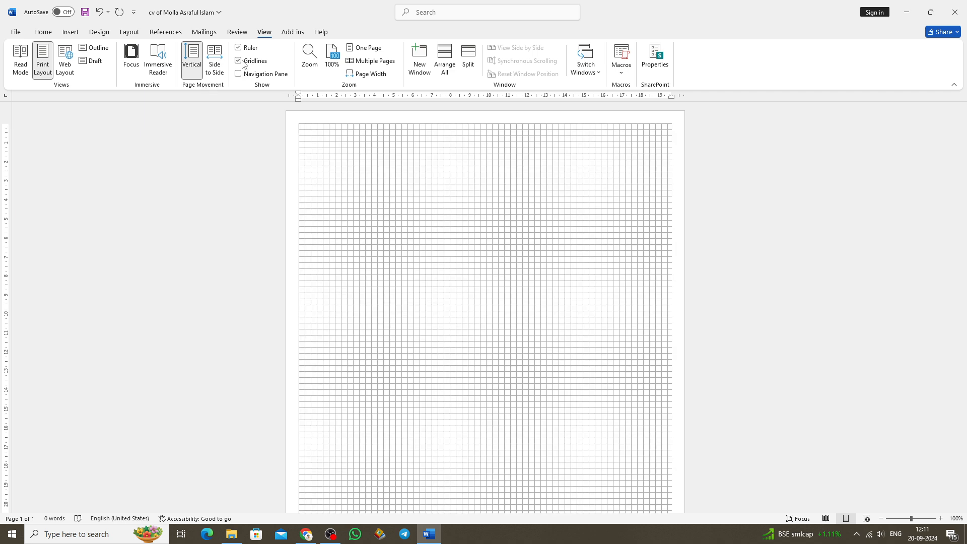
pyautogui.click(239, 60)
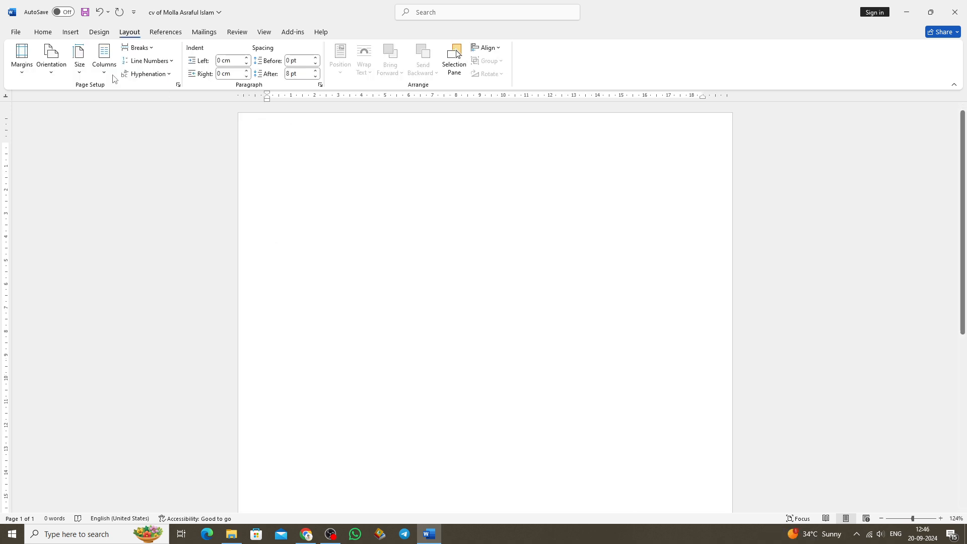
# Enter the title "CARRICULAM VITAE" on the first line of the page.
pyautogui.click(43, 33)
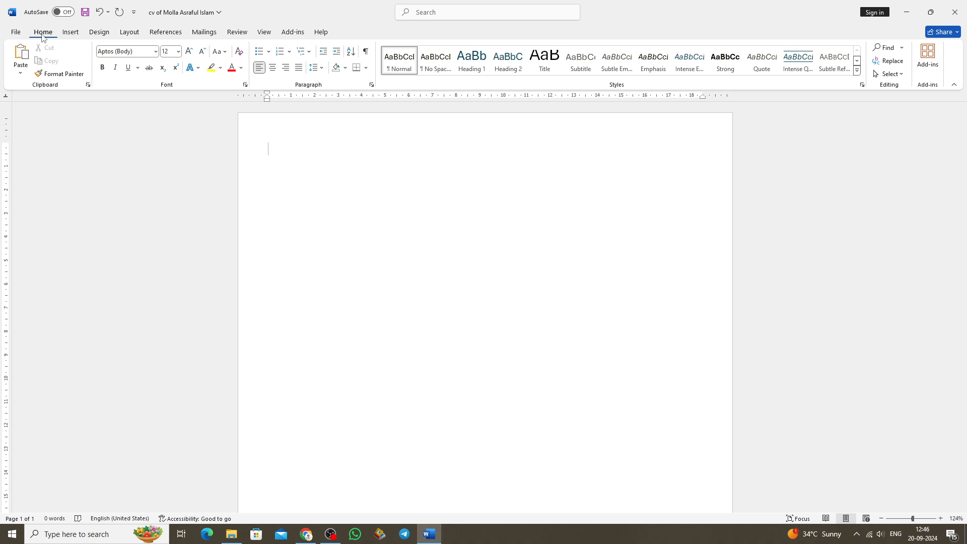
pyautogui.write('CARRICULAM VITAE')
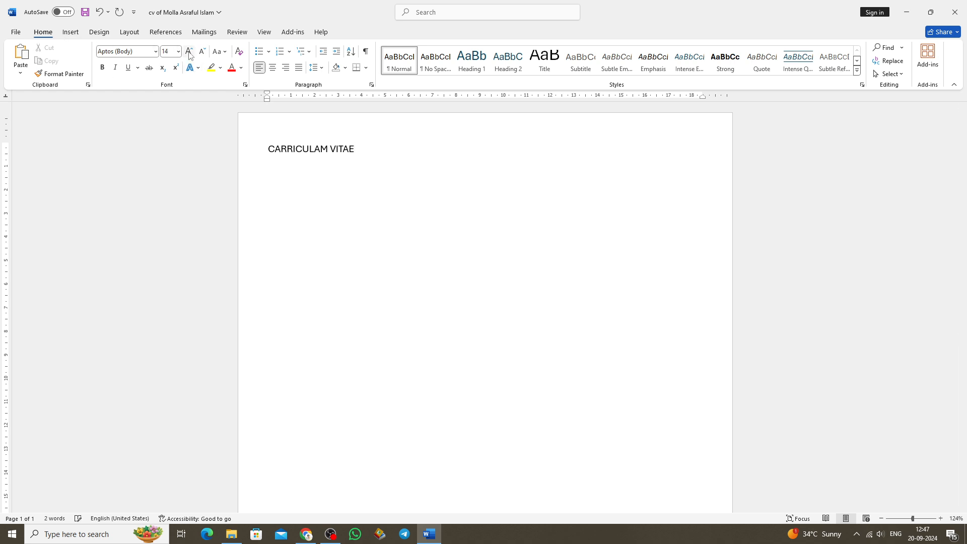
# Format the "CARRICULAM VITAE" title in bold Times New Roman.
pyautogui.hotkey('ctrl', 'a')
pyautogui.click(155, 52)
pyautogui.click(141, 403)
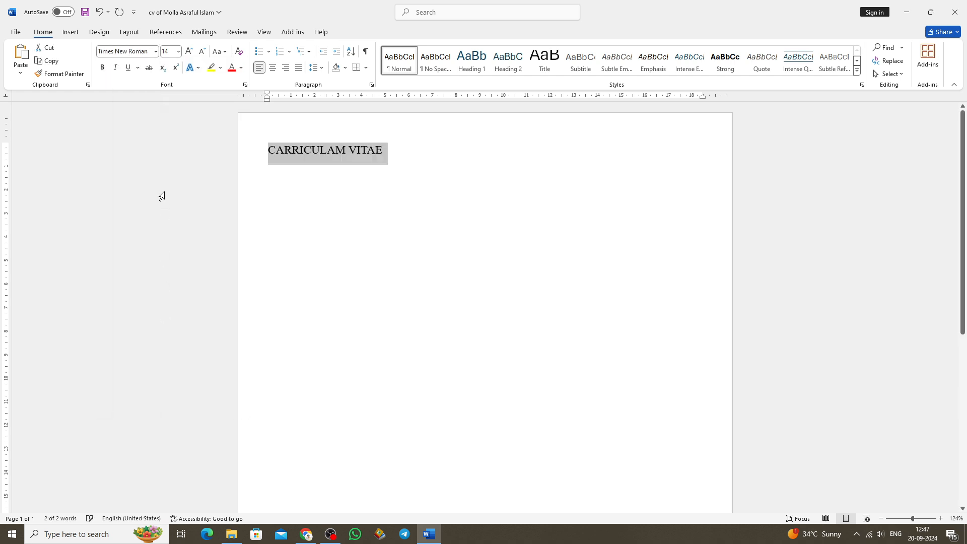
pyautogui.click(341, 159)
pyautogui.click(149, 53)
pyautogui.click(149, 53)
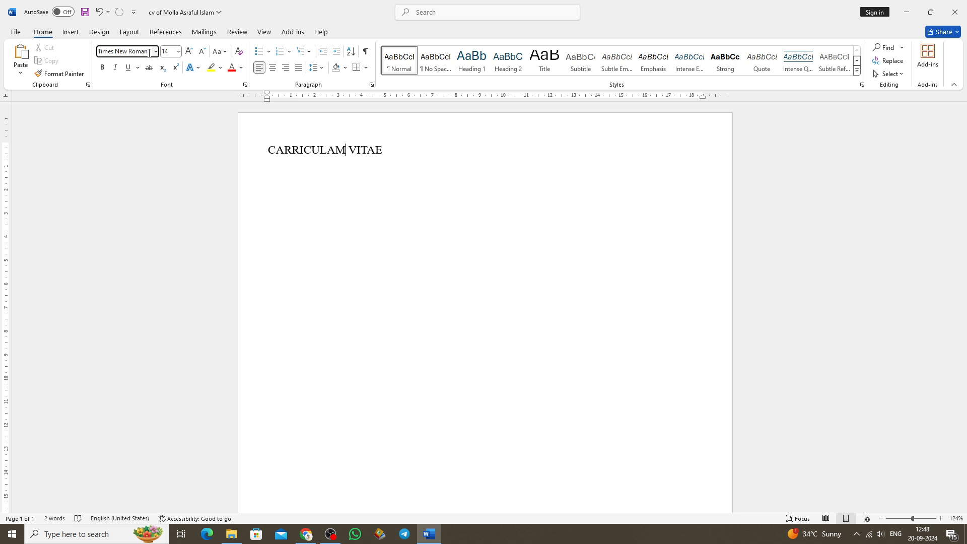
pyautogui.hotkey('ctrl', 'a')
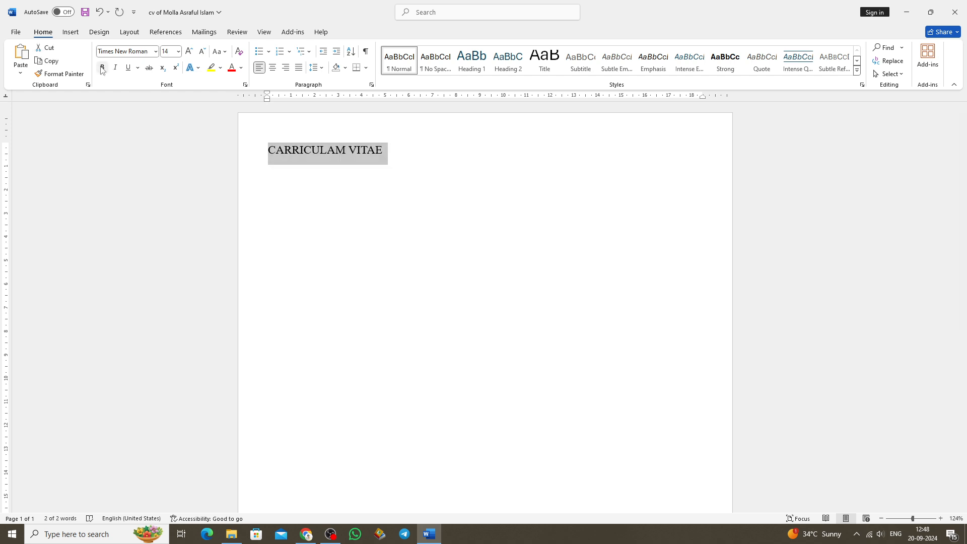
pyautogui.hotkey('ctrl', 'b')
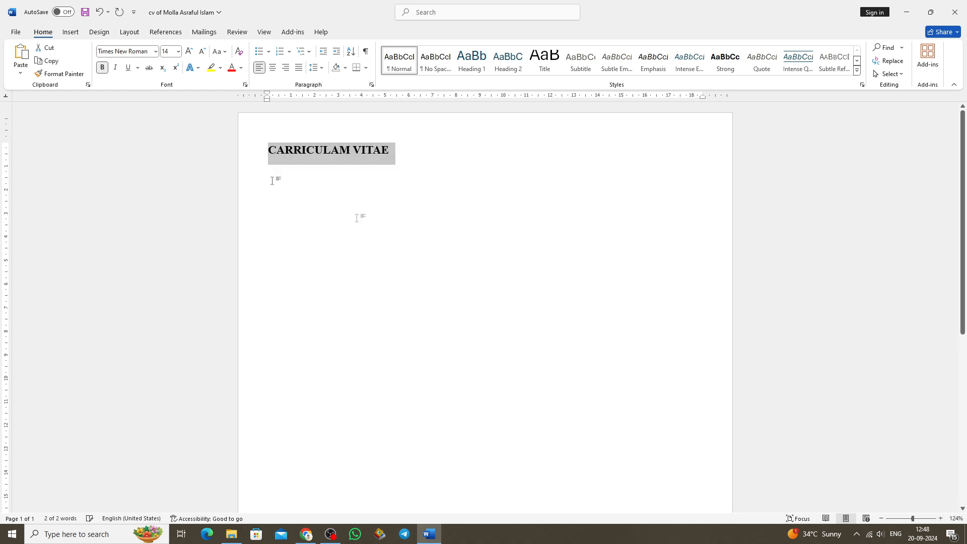
# Add the person's full name in capital letters on a new line below the title.
pyautogui.click(389, 151)
pyautogui.press('Return')
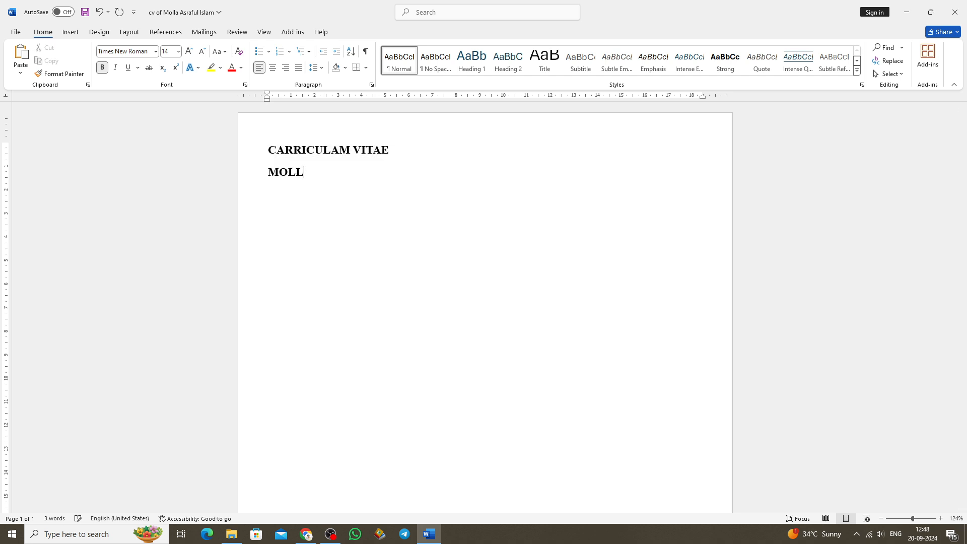
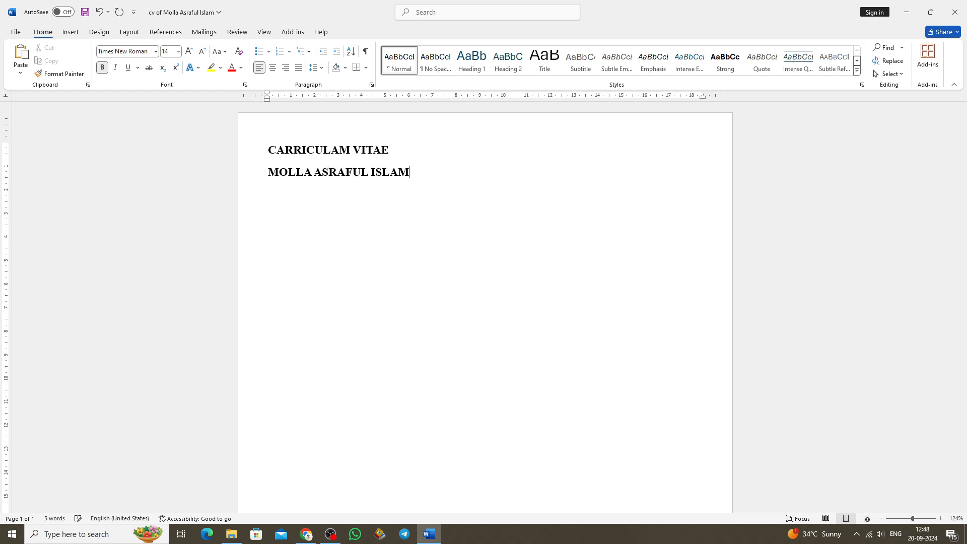
# Add a line reading "Engineer" below the name in non-bold 12 pt text.
pyautogui.press('Return')
pyautogui.click(395, 186)
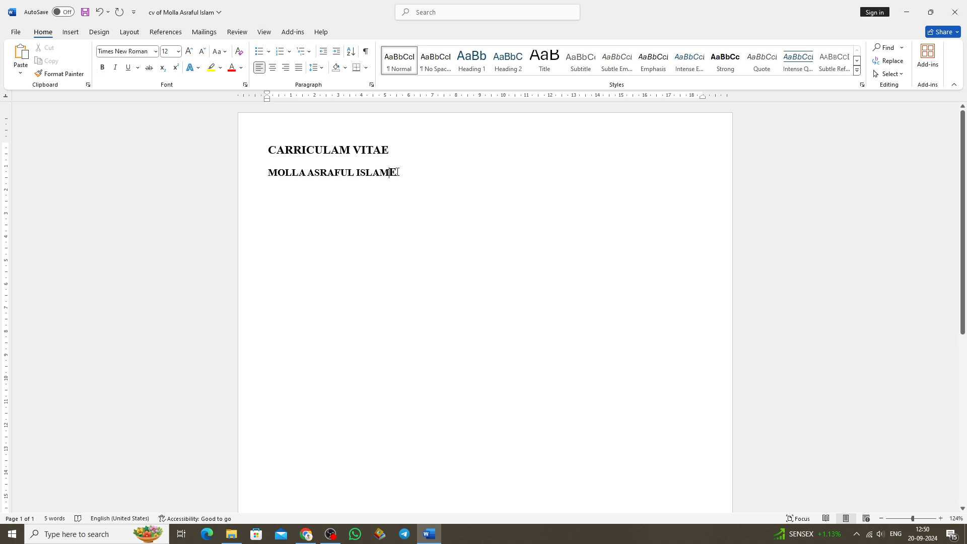
pyautogui.press('Return')
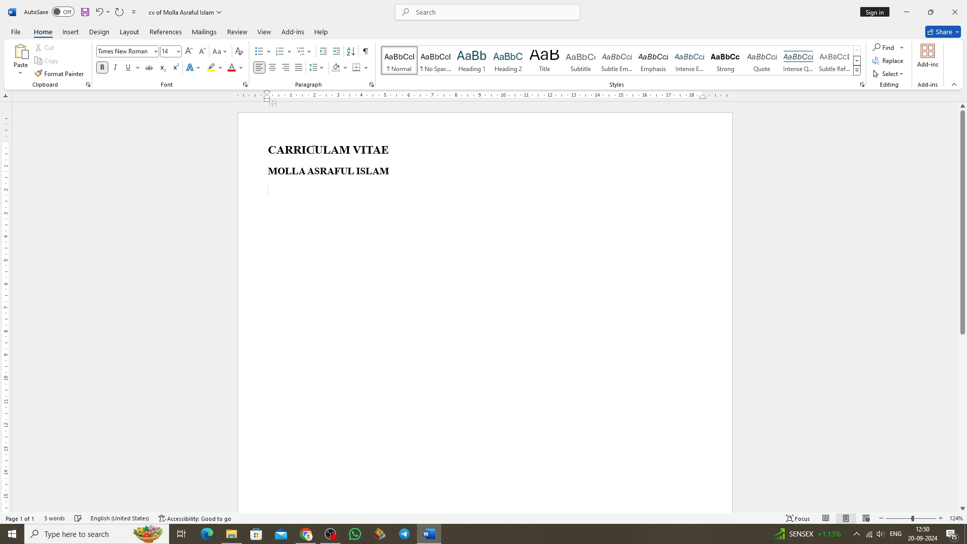
pyautogui.click(202, 51)
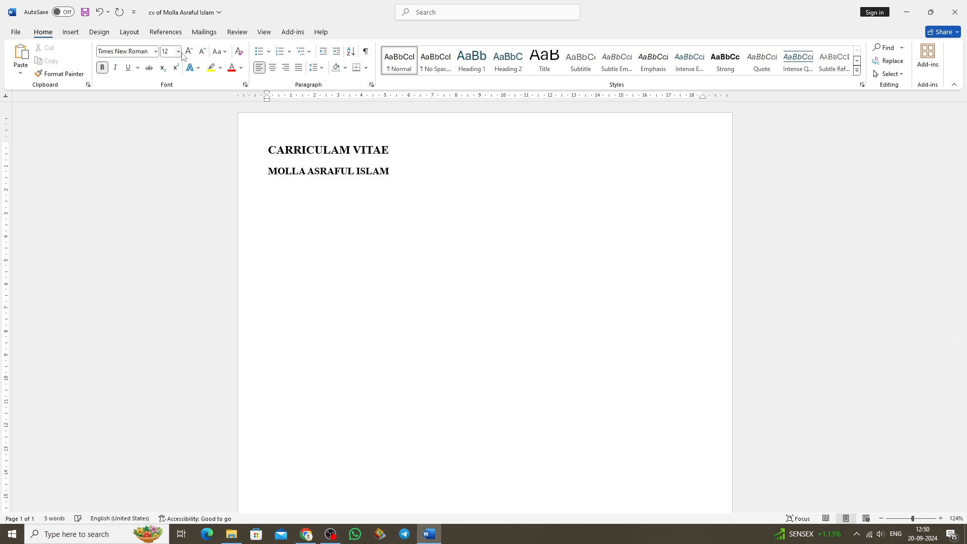
pyautogui.click(102, 68)
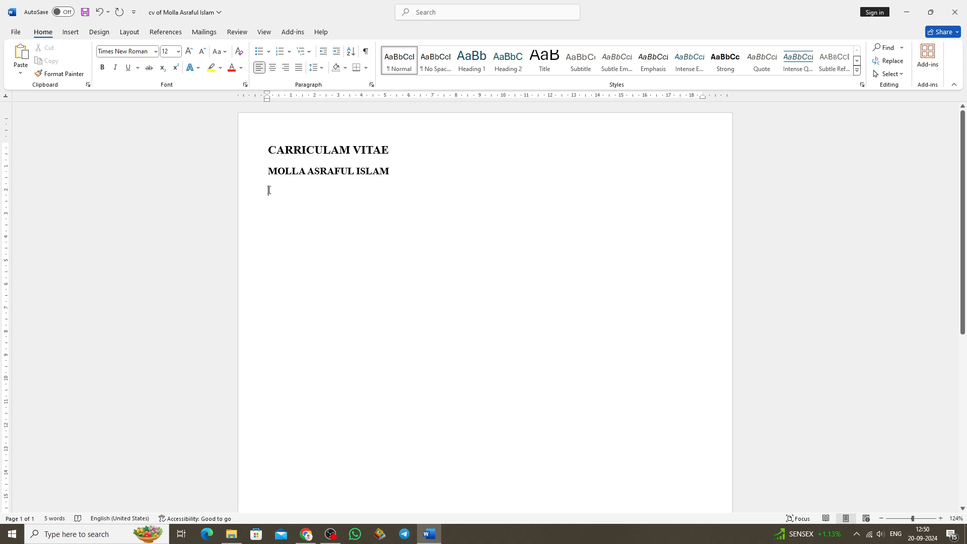
pyautogui.write('Enginere')
# Set the font size of the "Engineer" line to 14 pt.
pyautogui.moveTo(304, 193); pyautogui.dragTo(264, 196)
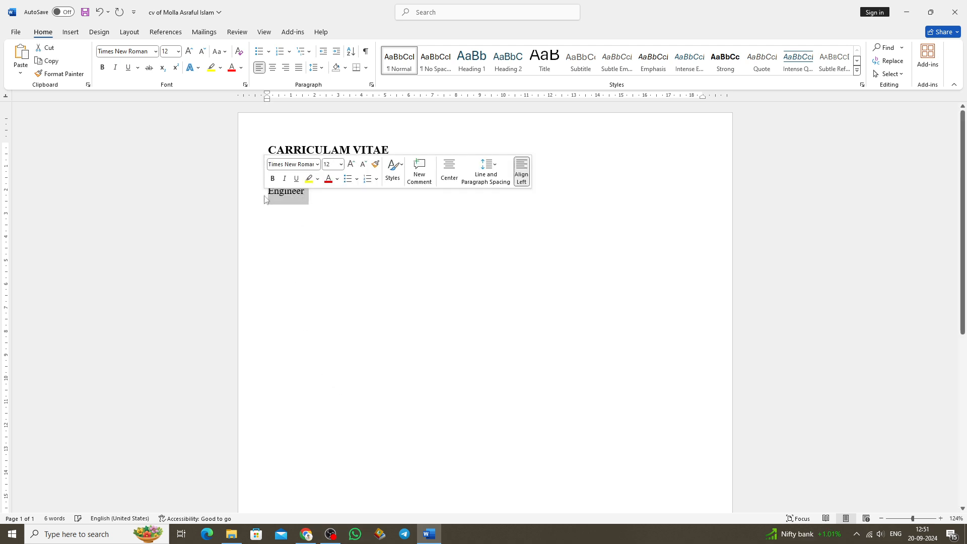
pyautogui.click(178, 51)
pyautogui.click(170, 123)
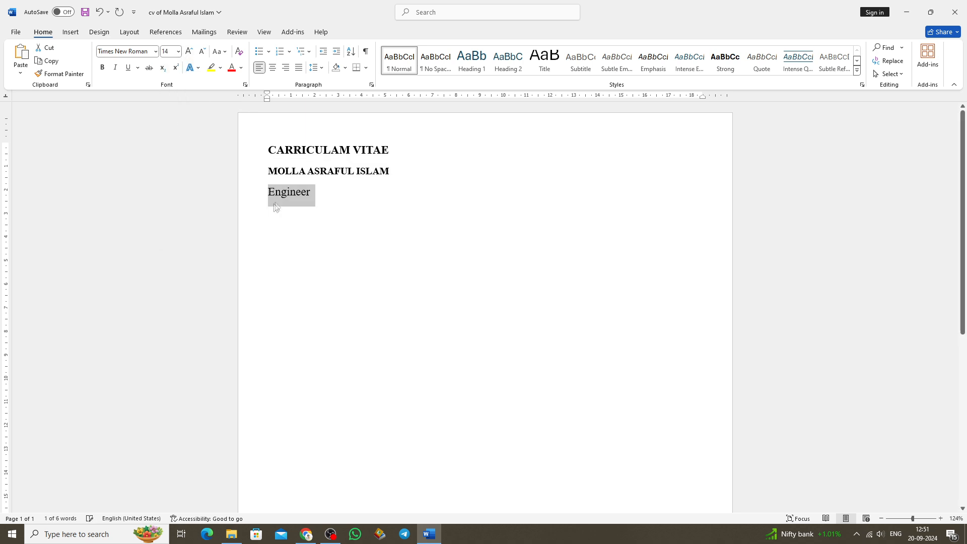
pyautogui.click(312, 193)
# Add an "Email:" line with the e-mail address and a "Contact No:" line with the phone number below the profession.
pyautogui.press('Return')
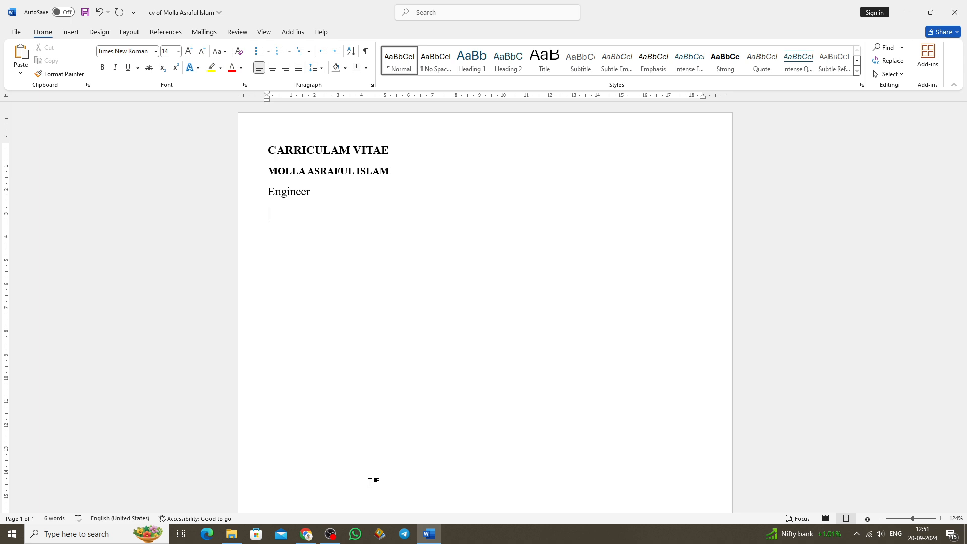
pyautogui.press('Return')
pyautogui.write('Contact No: +0000000000')
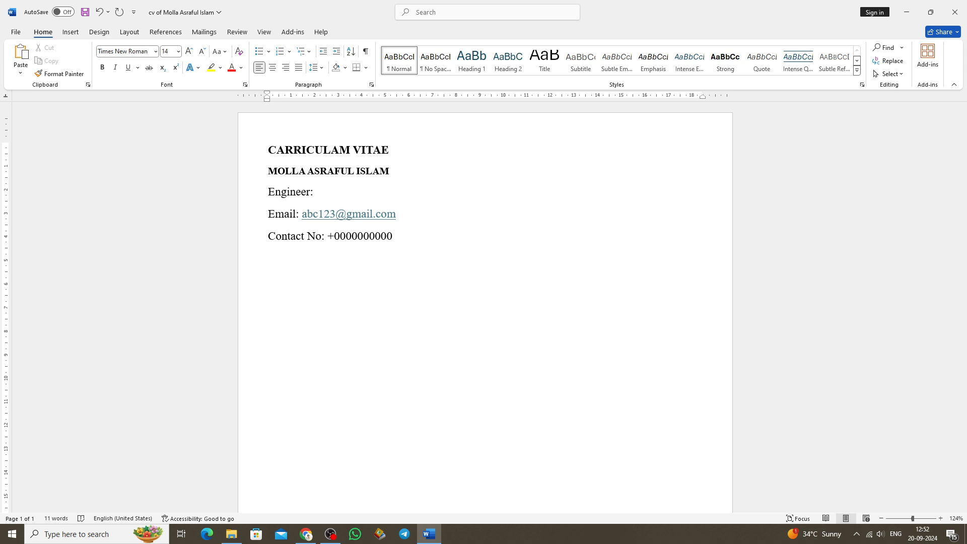
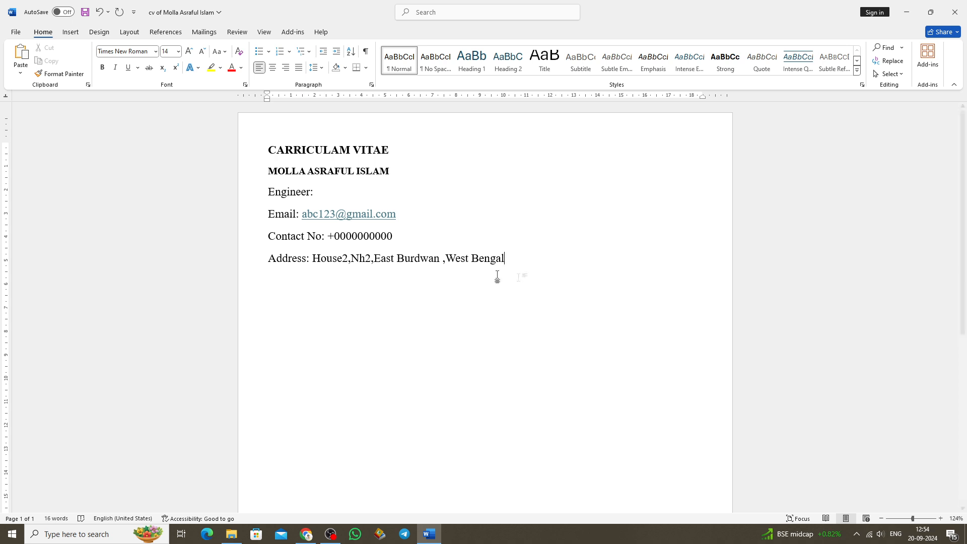
# Set the lines from the profession through the address to 12 pt.
pyautogui.moveTo(506, 261); pyautogui.dragTo(268, 192)
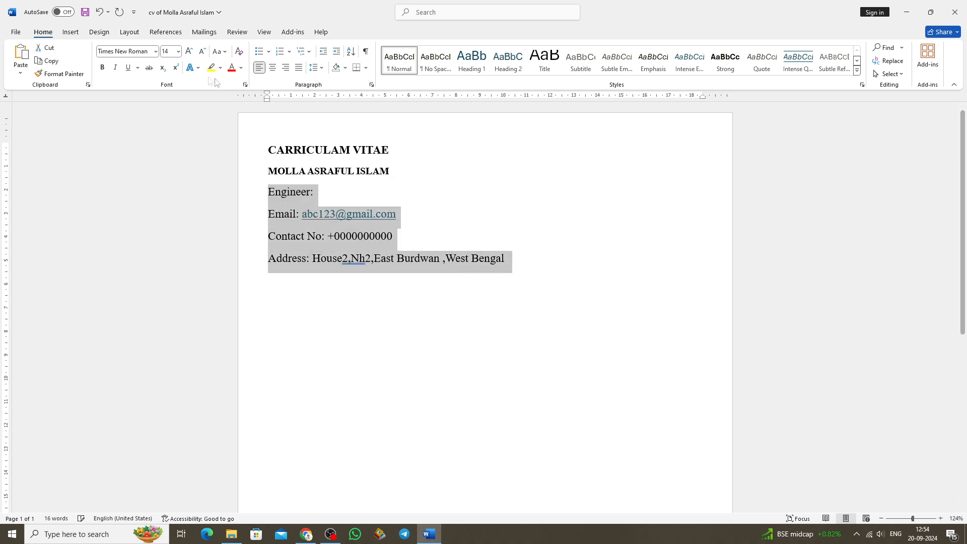
pyautogui.click(178, 52)
pyautogui.click(169, 115)
# Turn off space between paragraphs of the same style for all the text and set its line spacing to 1.15.
pyautogui.moveTo(494, 257); pyautogui.dragTo(259, 145)
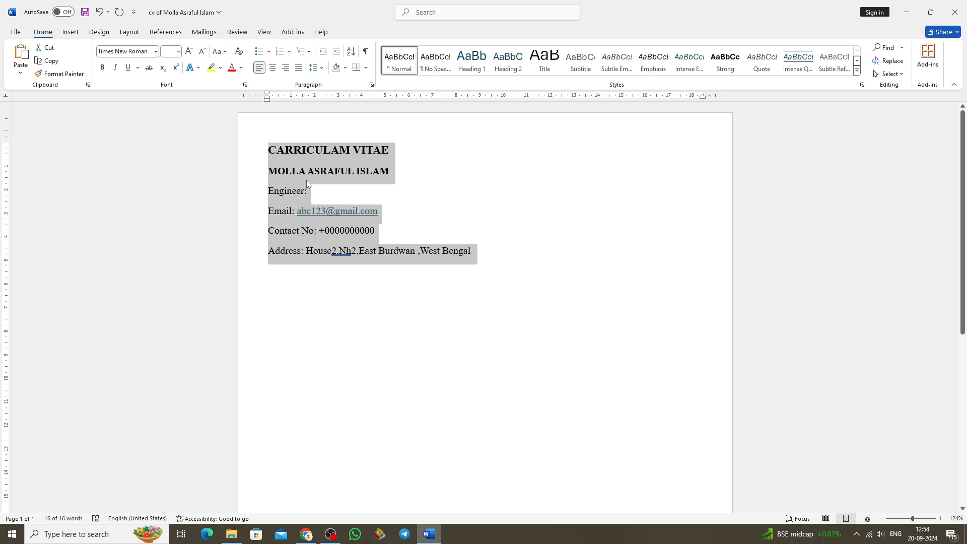
pyautogui.click(314, 70)
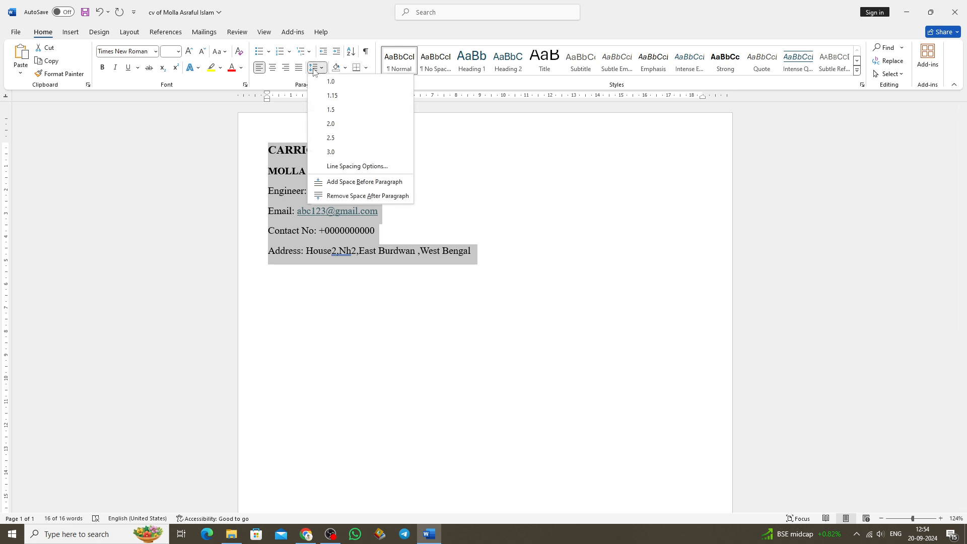
pyautogui.click(351, 168)
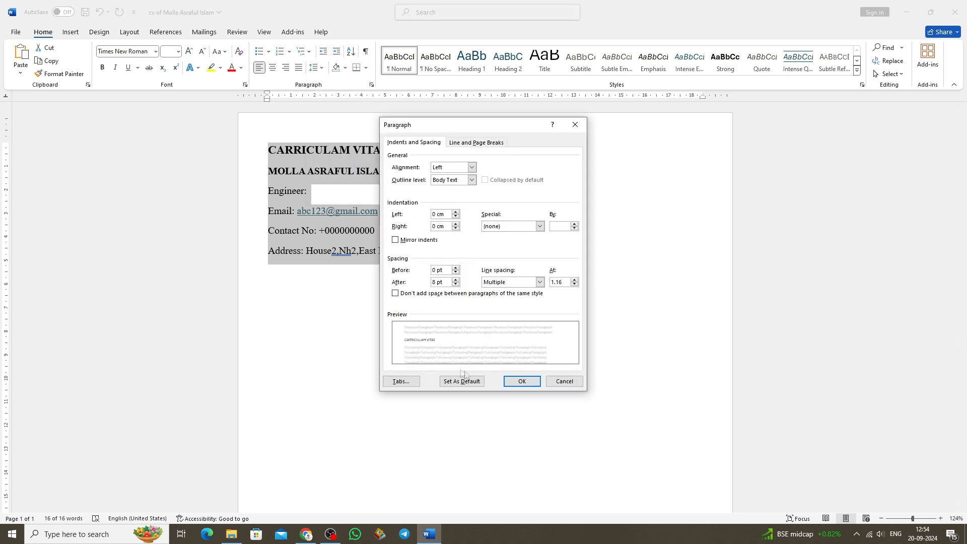
pyautogui.click(396, 293)
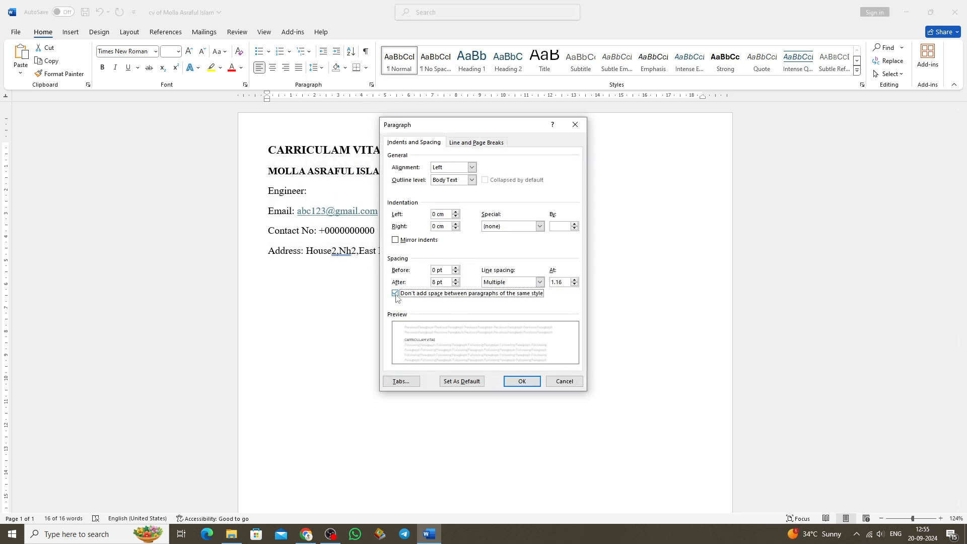
pyautogui.click(521, 381)
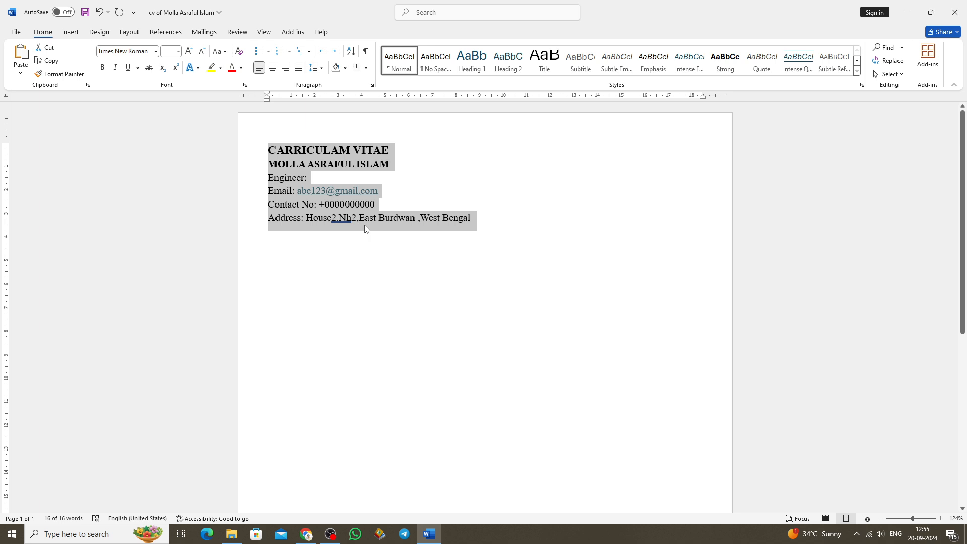
pyautogui.click(317, 67)
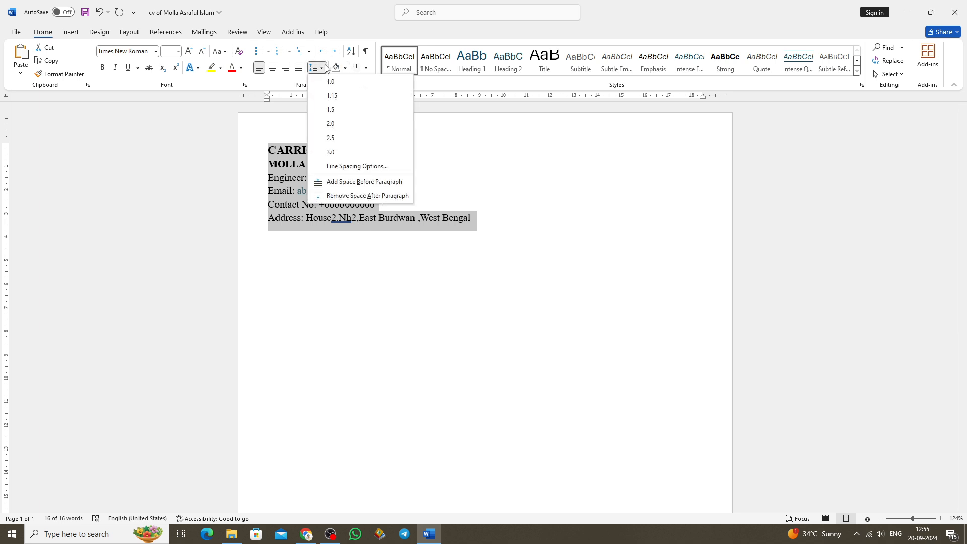
pyautogui.click(333, 95)
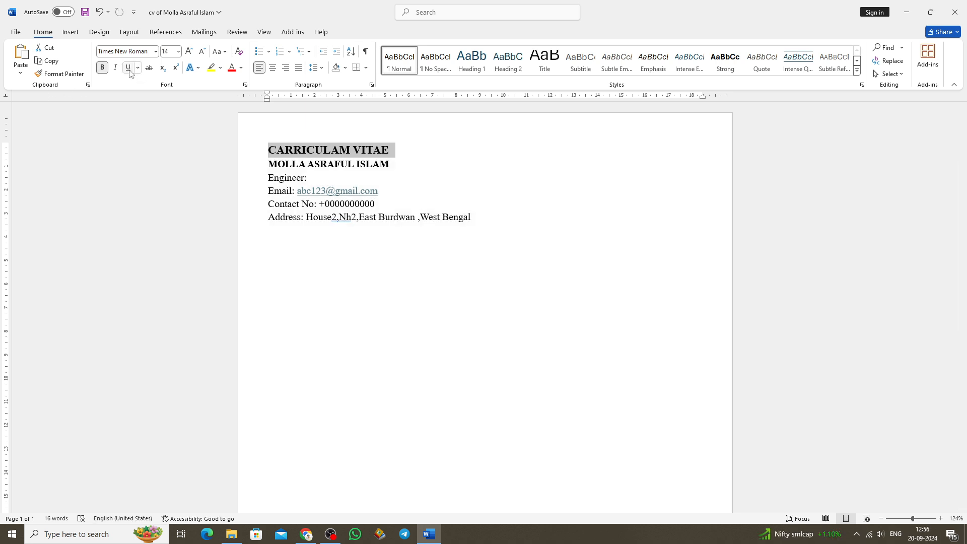
# Underline the "CARRICULAM VITAE" title and tidy the commas, spaces and hyphens in the address line.
pyautogui.click(129, 70)
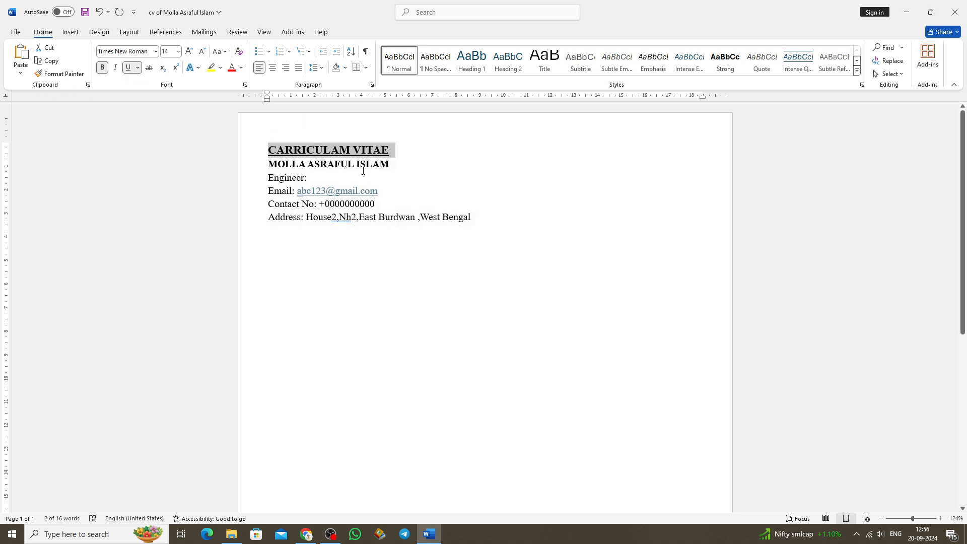
pyautogui.click(475, 217)
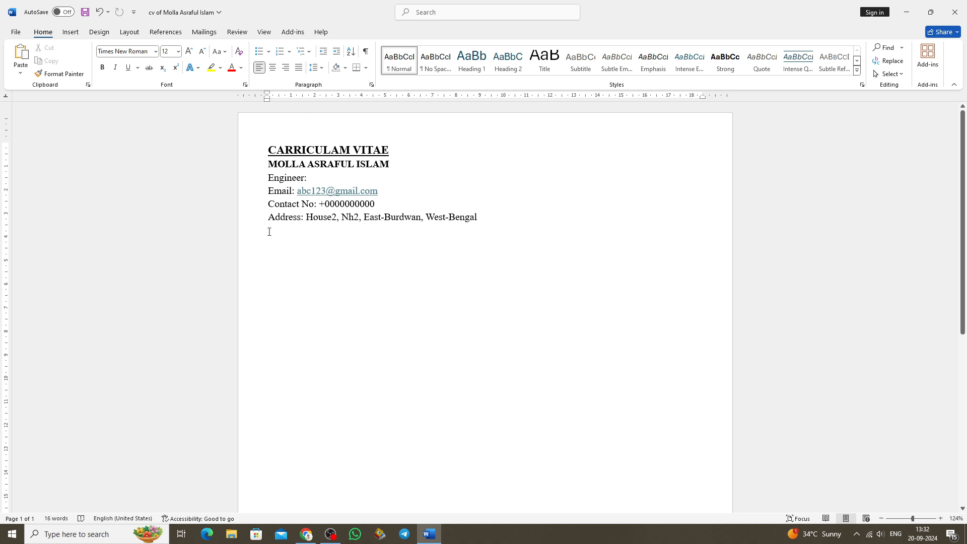
# Add the heading "CAREER OBJECTIVE" below the address, leaving one blank line between them.
pyautogui.hotkey('ctrl', 'z')
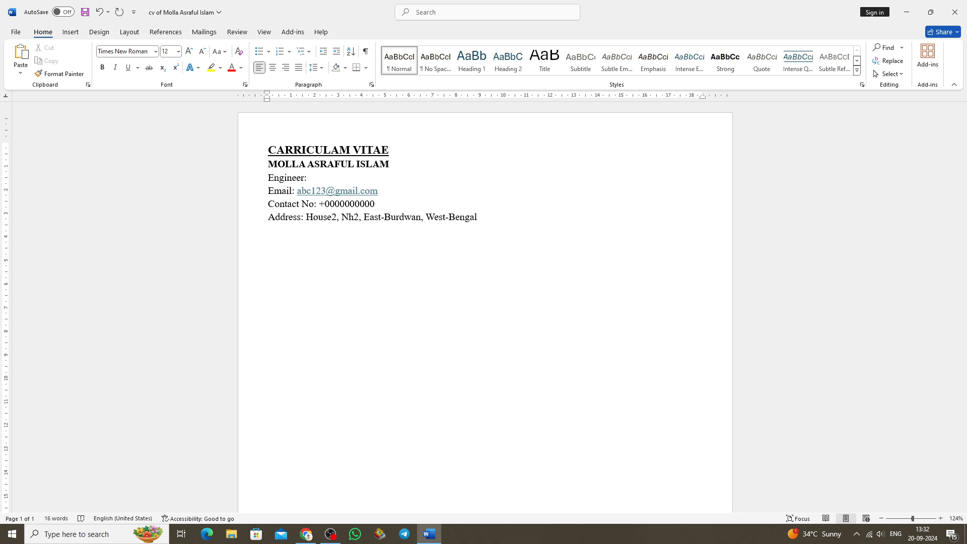
pyautogui.write('c')
pyautogui.press('BackSpace')
pyautogui.write('CAREERO')
pyautogui.press('BackSpace')
pyautogui.write('OBJECTIVE')
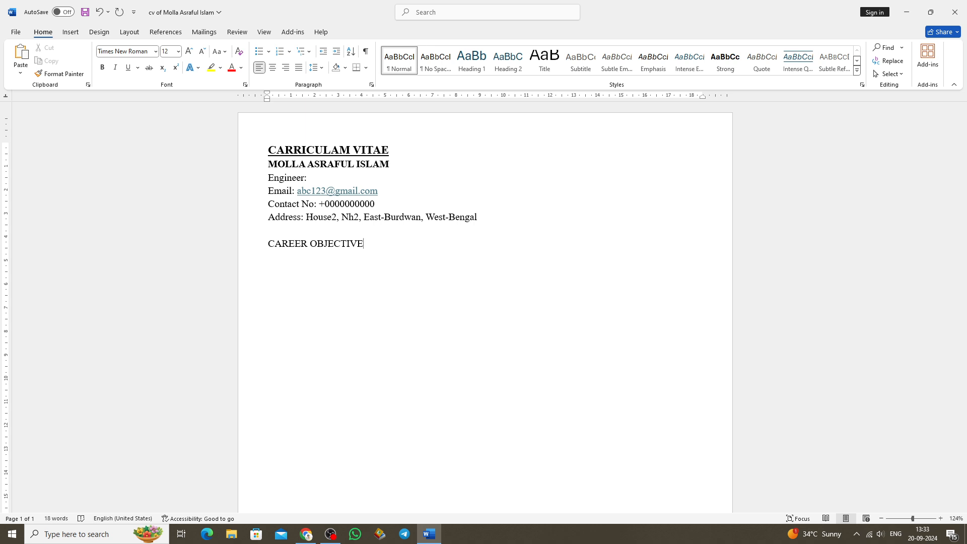
# Give the "CAREER OBJECTIVE" heading light green shading and bold text, with an unshaded line ready below it.
pyautogui.moveTo(268, 243); pyautogui.dragTo(378, 244)
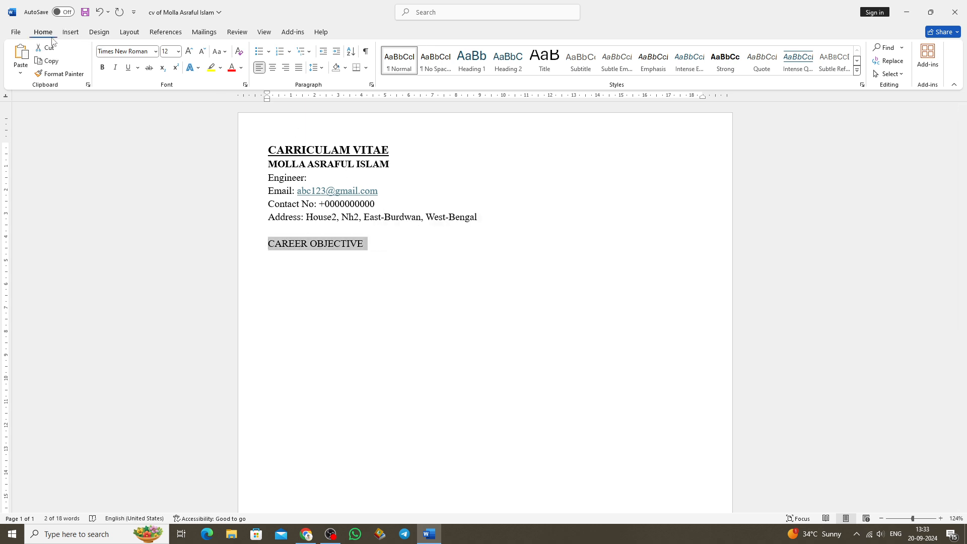
pyautogui.click(345, 68)
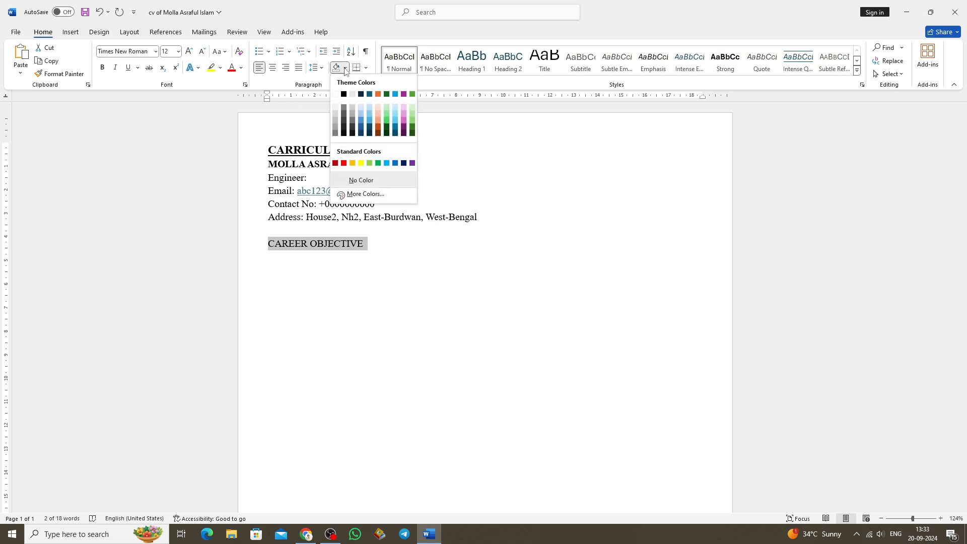
pyautogui.click(409, 113)
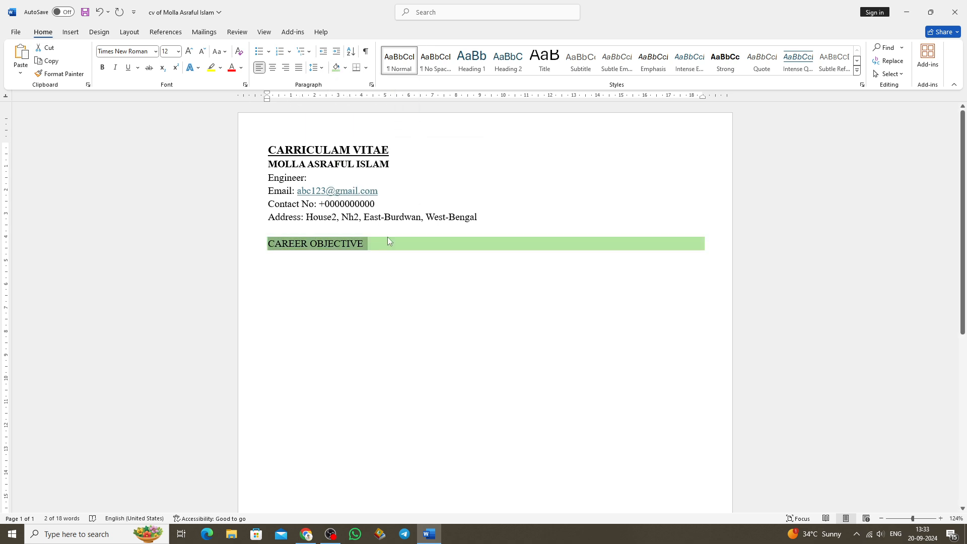
pyautogui.hotkey('ctrl', 'b')
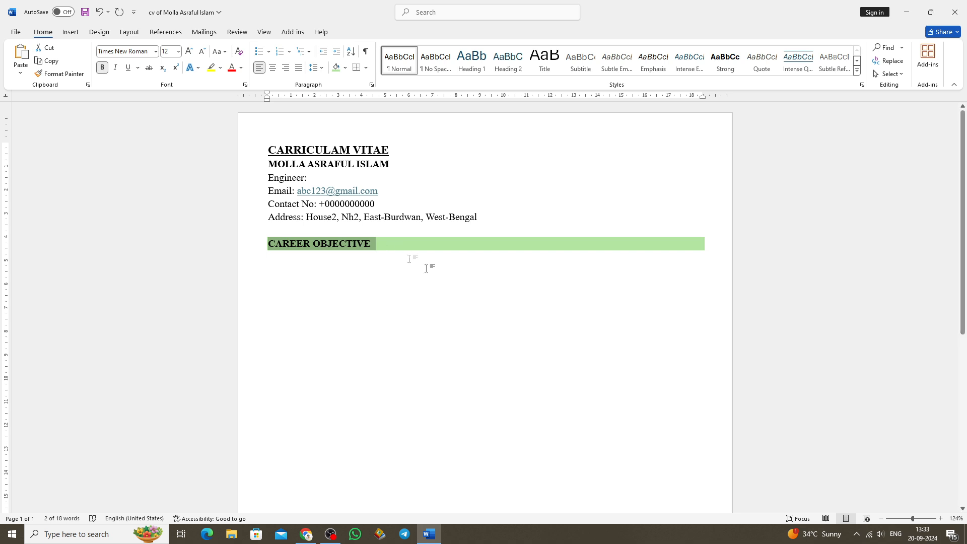
pyautogui.click(270, 257)
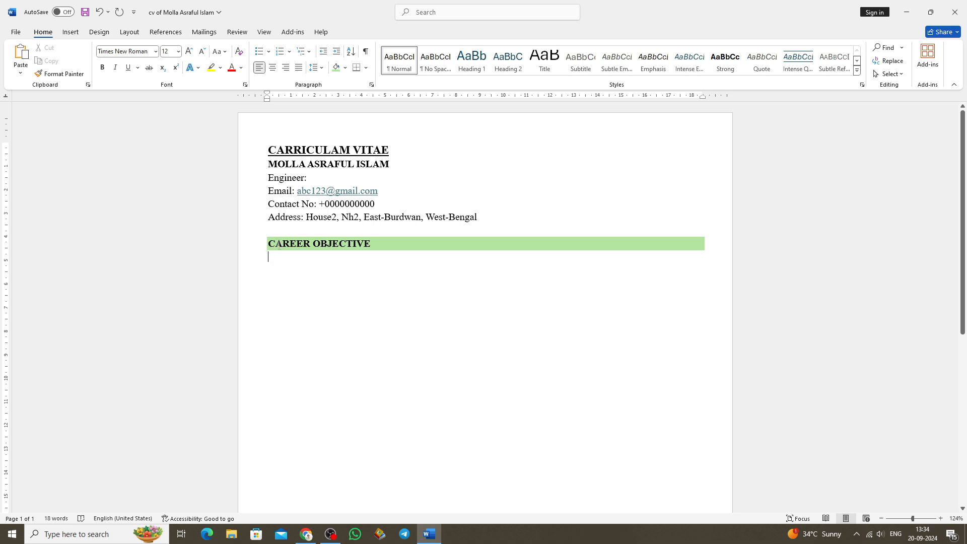
# Reduce the font size of the blank line between the address and the "CAREER OBJECTIVE" heading.
pyautogui.click(269, 230)
pyautogui.click(203, 51)
pyautogui.click(203, 51)
pyautogui.click(203, 51)
pyautogui.click(178, 52)
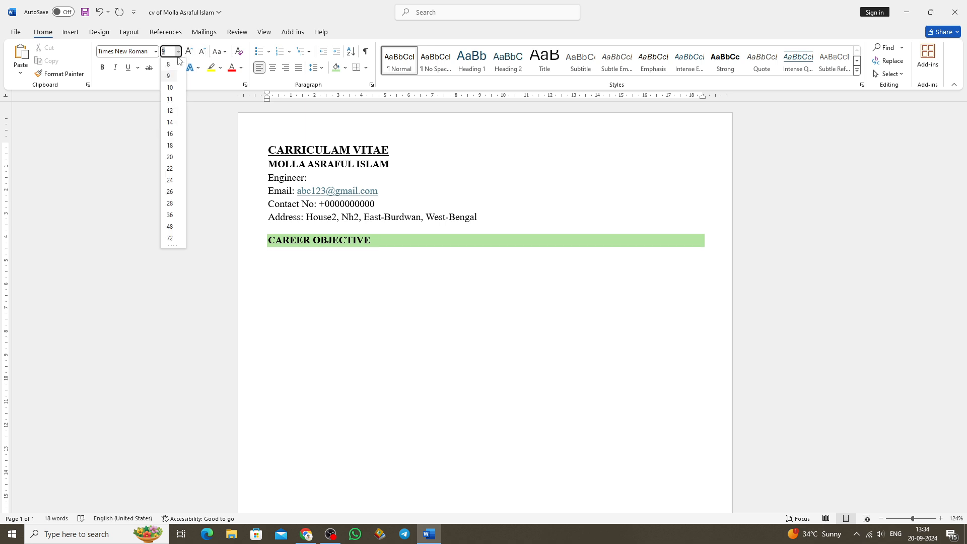
pyautogui.click(169, 100)
pyautogui.click(271, 252)
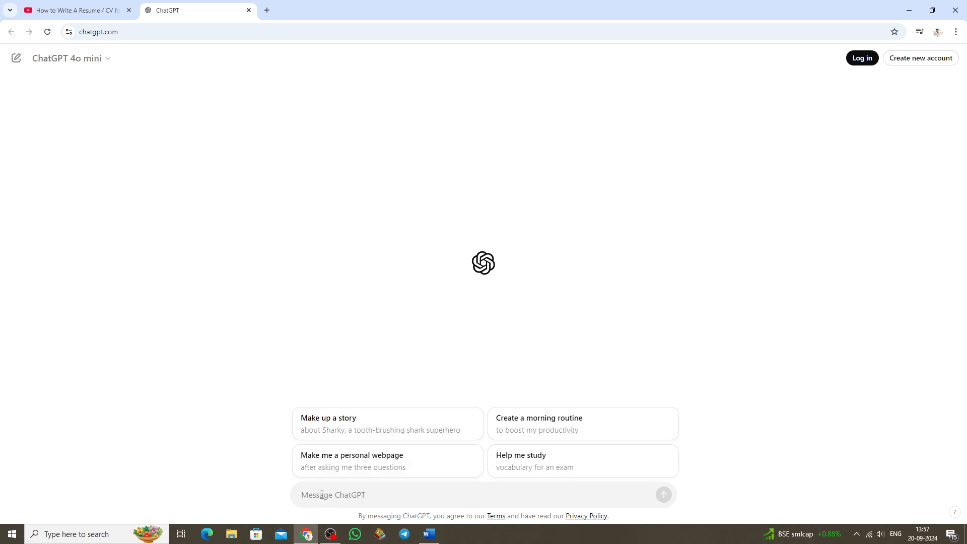
# Switch to ChatGPT and ask it to "write 2 line career objective for my CV about a fresher electrical engineer".
pyautogui.write('Wri')
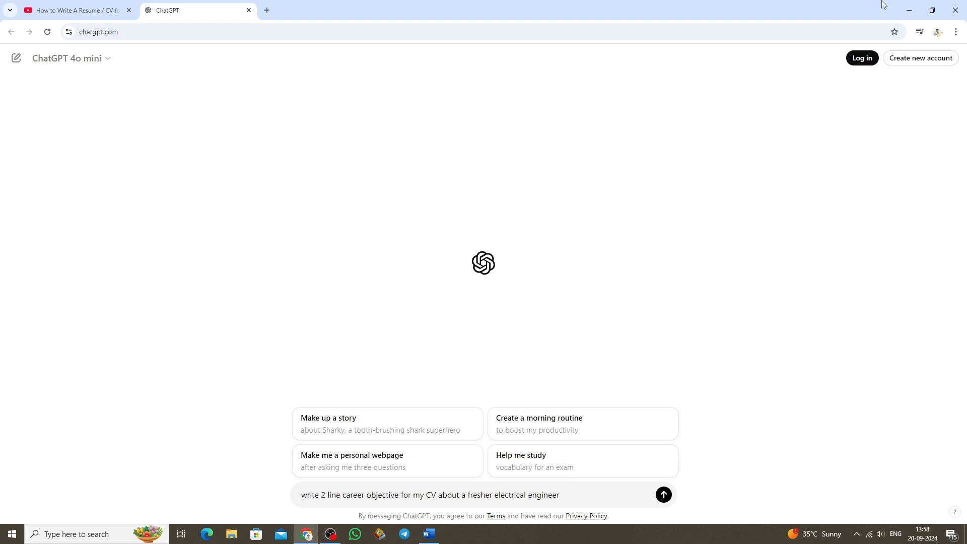
pyautogui.press('Return')
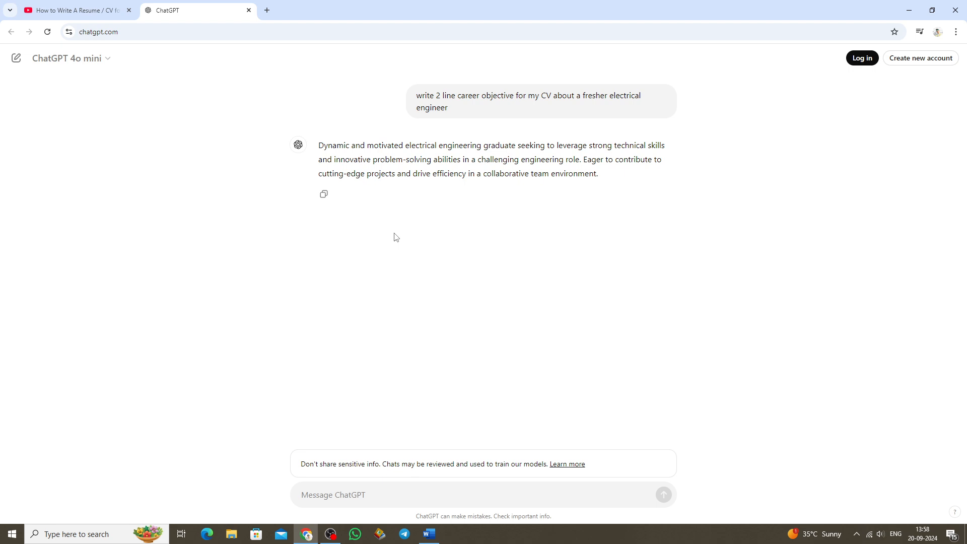
# Resend the same ChatGPT prompt, changed to ask for a 3 line career objective.
pyautogui.moveTo(414, 95); pyautogui.dragTo(449, 108)
pyautogui.rightClick(451, 96)
pyautogui.click(471, 102)
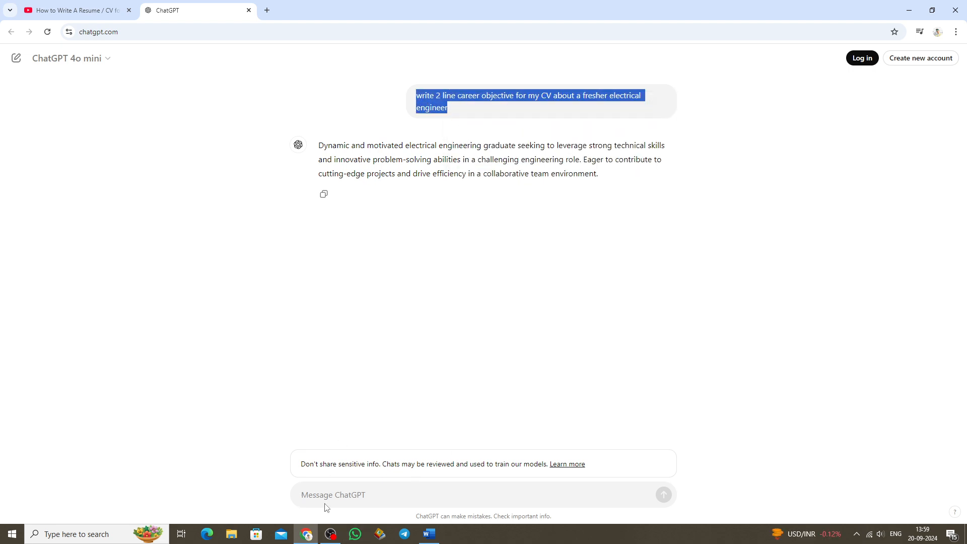
pyautogui.click(324, 507)
pyautogui.hotkey('ctrl', 'v')
pyautogui.click(327, 495)
pyautogui.press('BackSpace')
pyautogui.write('3')
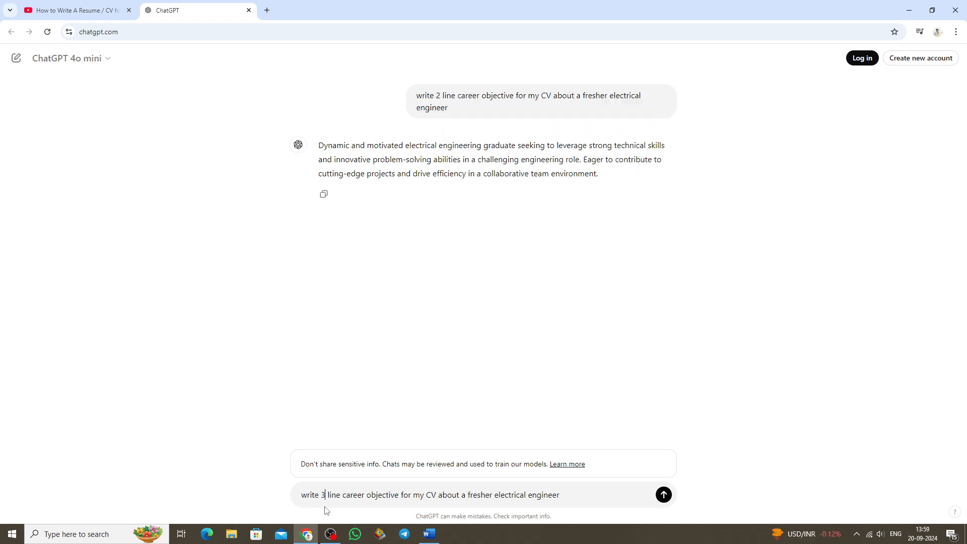
pyautogui.click(664, 495)
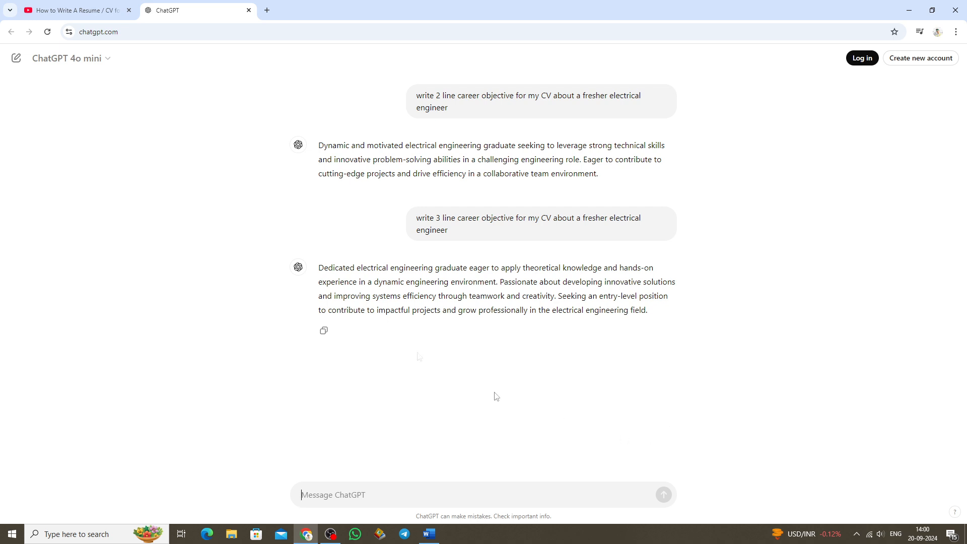
# Copy ChatGPT's answer to the 3 line prompt and paste it under "CAREER OBJECTIVE" in the Word CV.
pyautogui.moveTo(649, 312); pyautogui.dragTo(318, 276)
pyautogui.rightClick(318, 277)
pyautogui.click(333, 285)
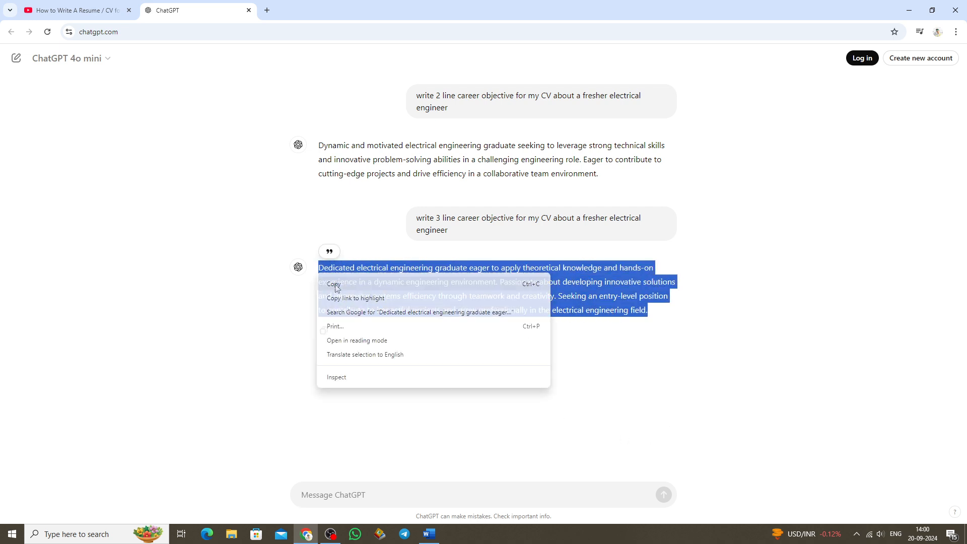
pyautogui.click(429, 534)
pyautogui.click(303, 254)
pyautogui.hotkey('ctrl', 'v')
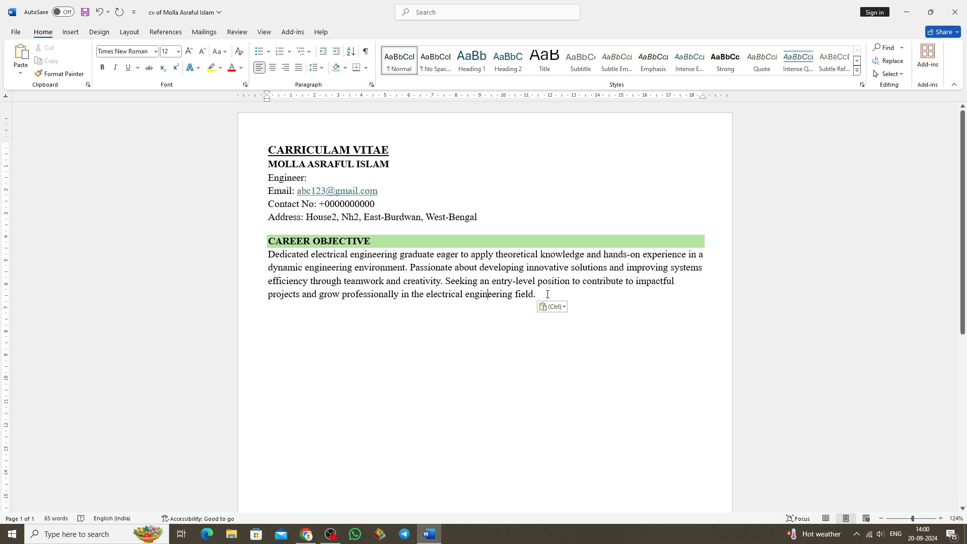
# Replace the career objective paragraph in the Word CV with ChatGPT's latest answer to the repeated 2 line prompt.
pyautogui.click(550, 306)
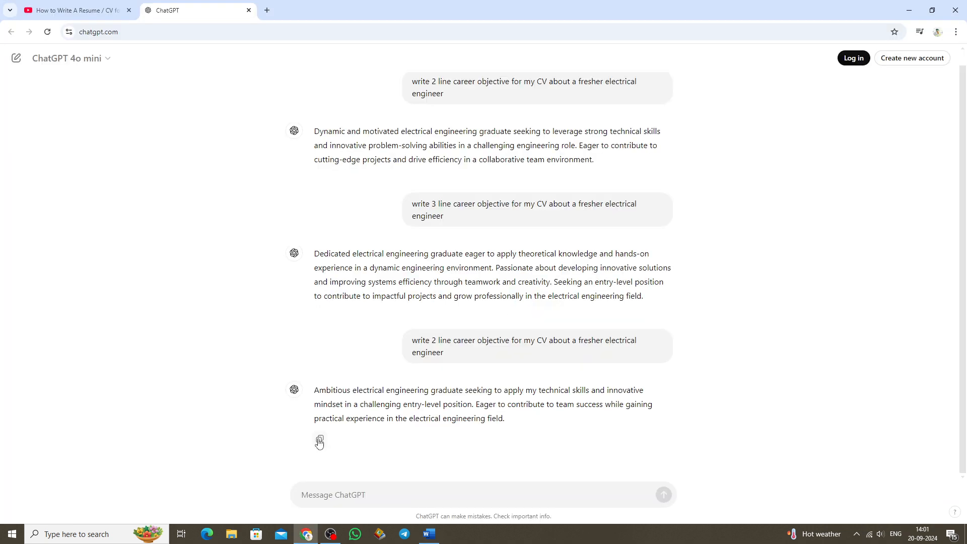
pyautogui.click(319, 442)
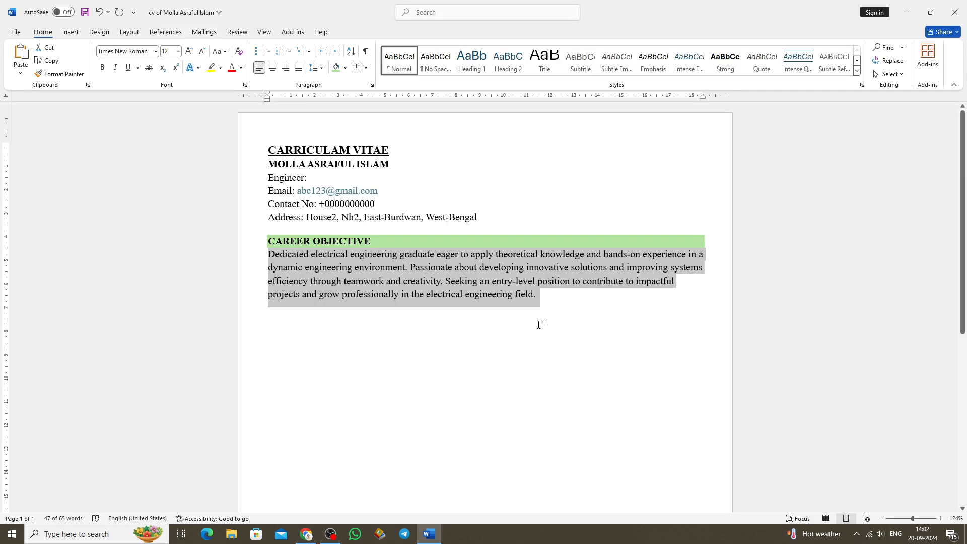
pyautogui.hotkey('ctrl', 'v')
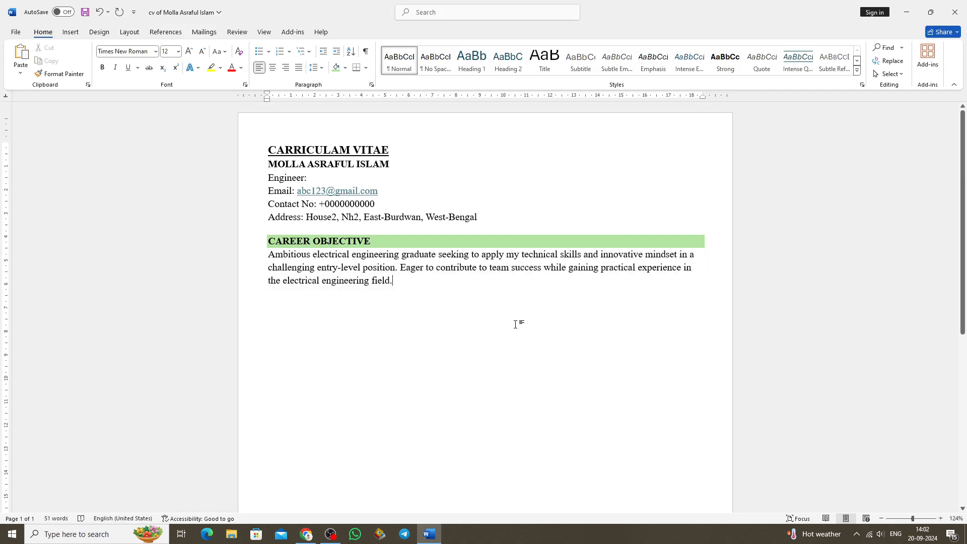
# Justify the career objective paragraph and add a small blank line between it and the "CAREER OBJECTIVE" heading.
pyautogui.hotkey('ctrl', 'j')
pyautogui.click(269, 254)
pyautogui.press('Return')
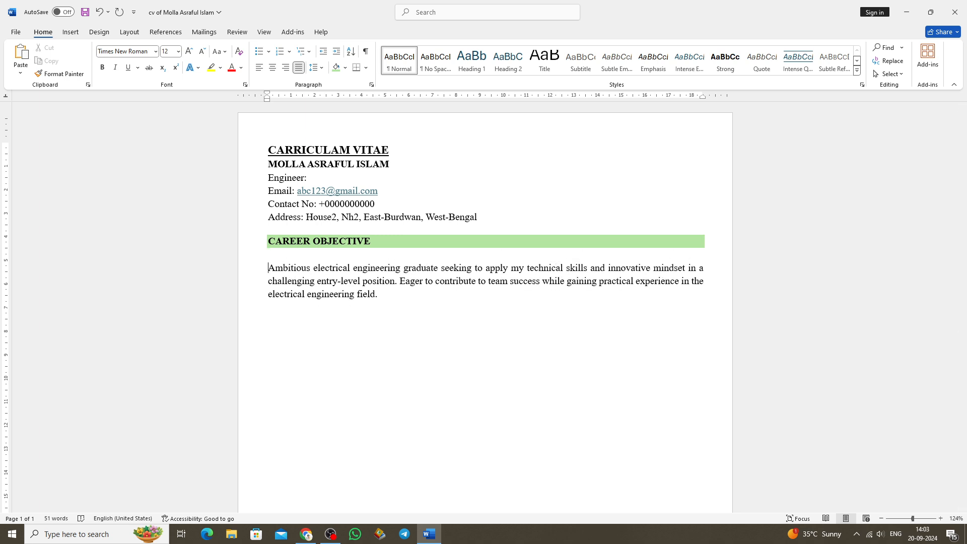
pyautogui.press('BackSpace')
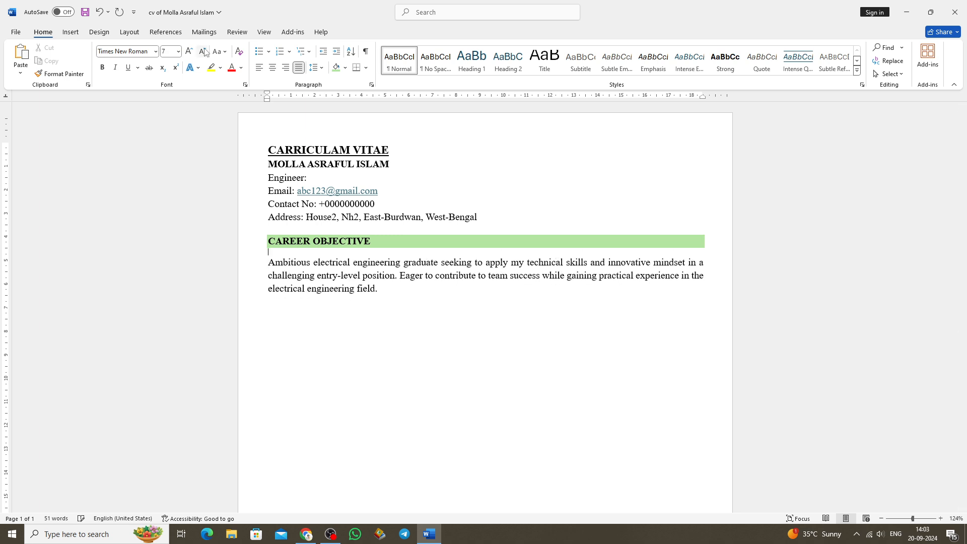
# Insert the photo "2.5-3.5" from the Downloads folder below the career objective paragraph.
pyautogui.click(68, 31)
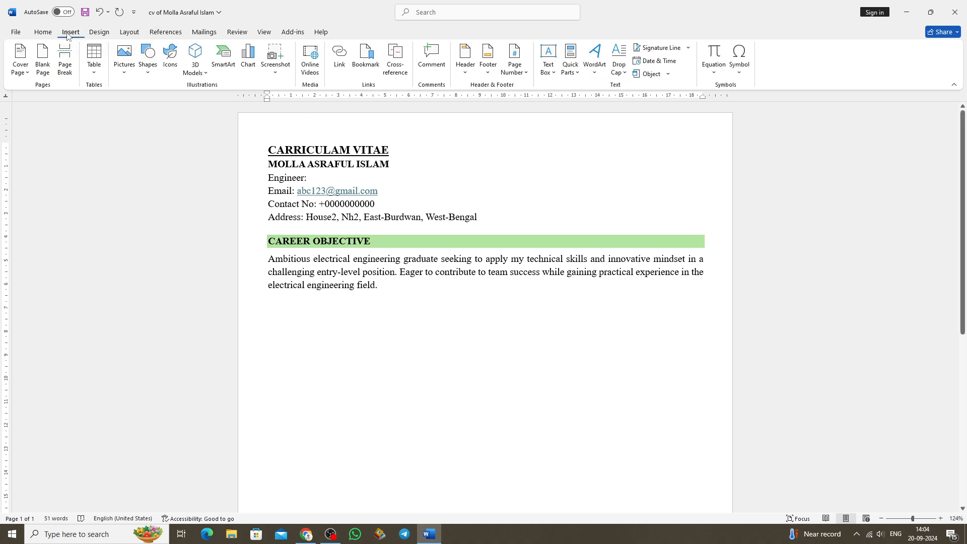
pyautogui.click(122, 57)
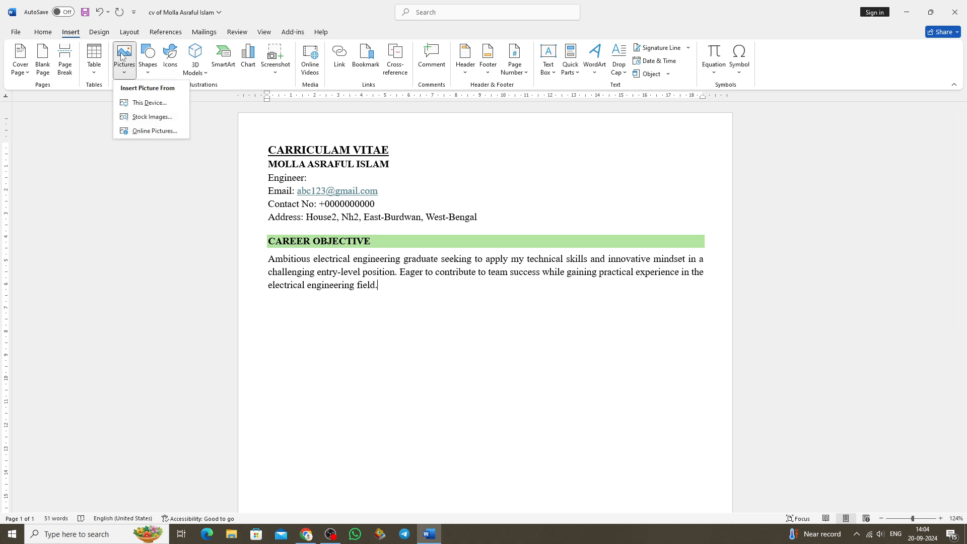
pyautogui.click(151, 102)
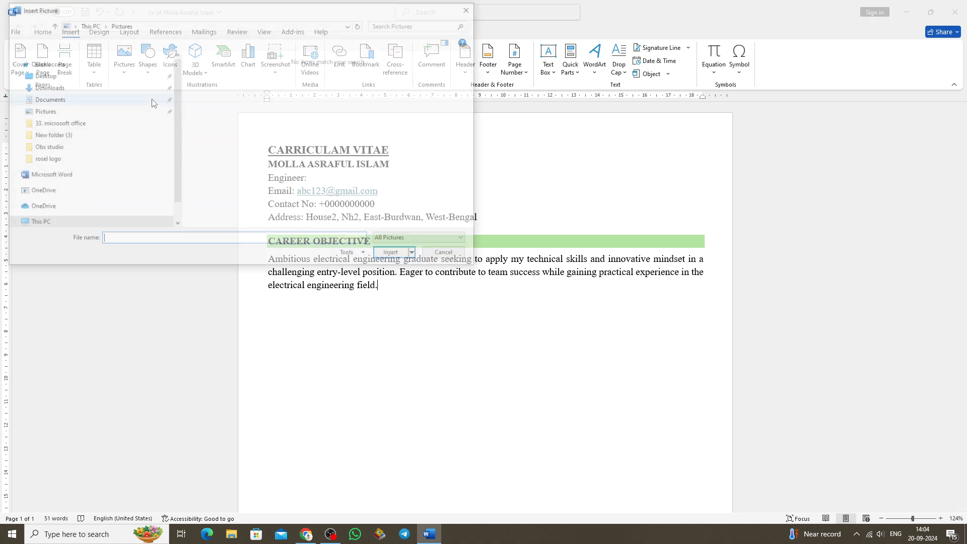
pyautogui.click(45, 107)
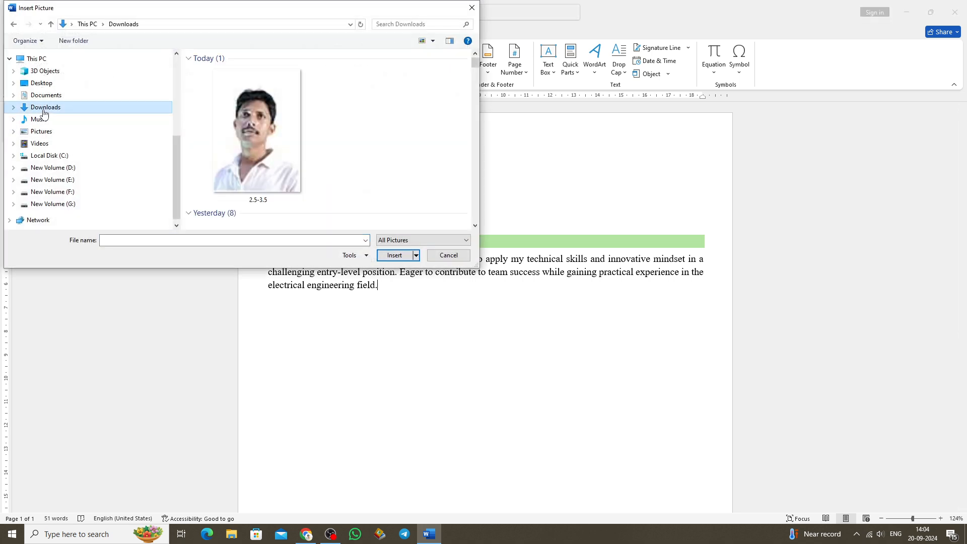
pyautogui.click(262, 155)
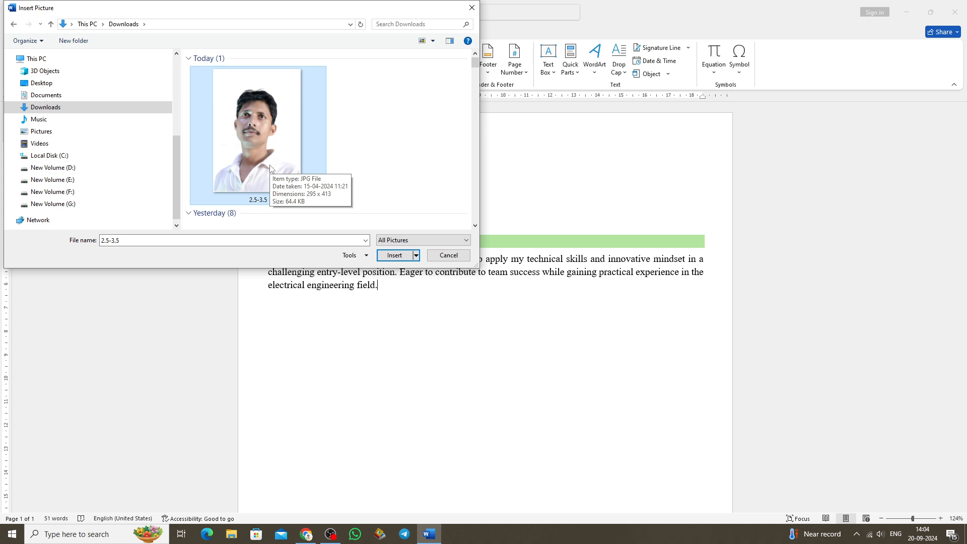
pyautogui.doubleClick(271, 168)
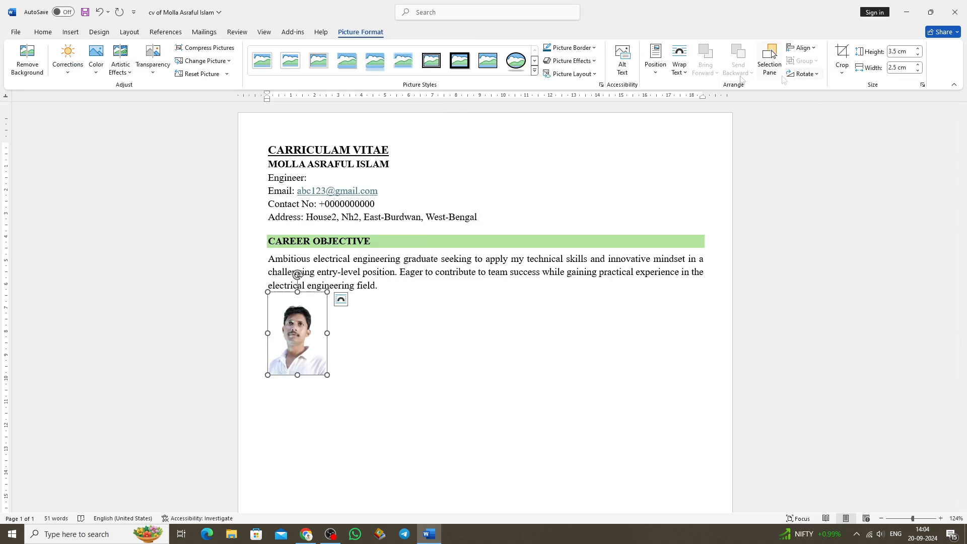
# Change the photo's text wrapping so it can be placed freely, and give it a black border.
pyautogui.rightClick(685, 61)
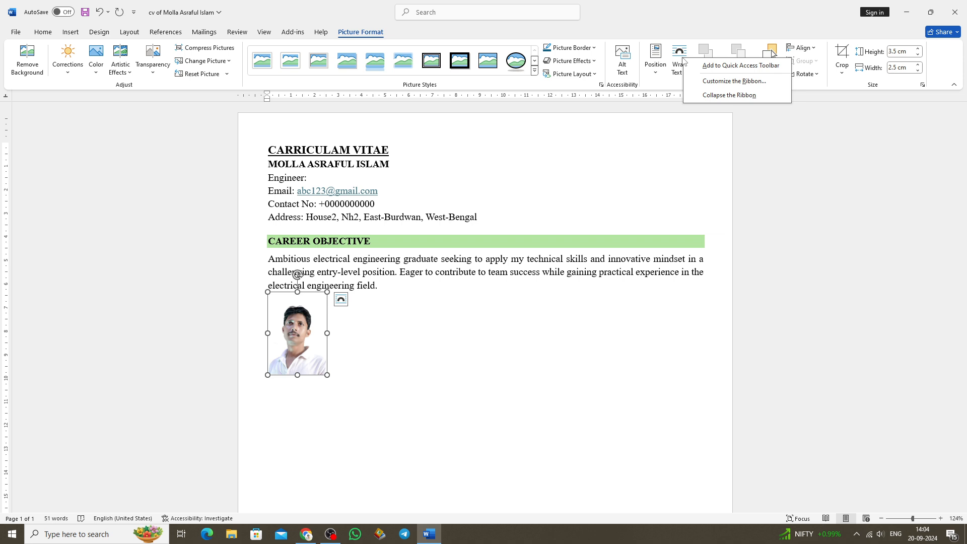
pyautogui.click(683, 61)
pyautogui.click(708, 175)
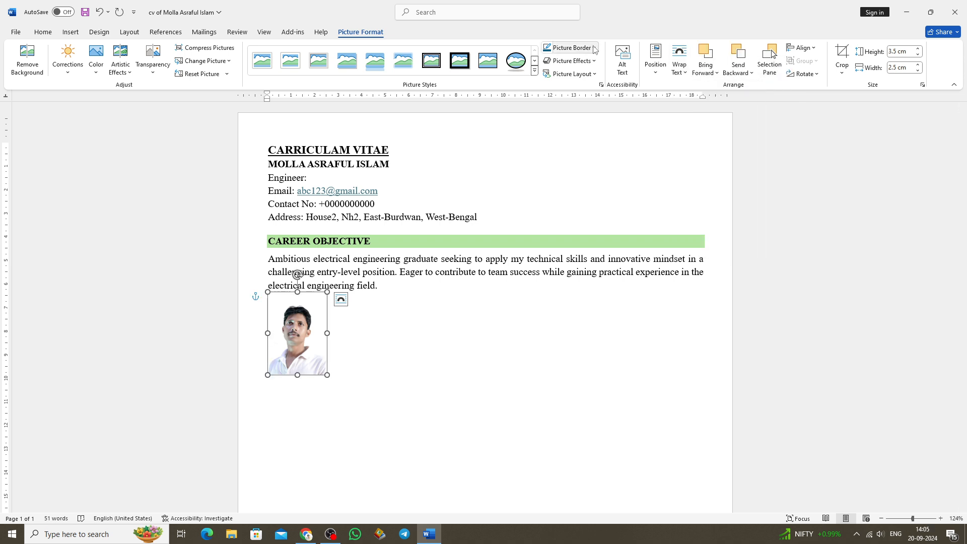
pyautogui.click(594, 48)
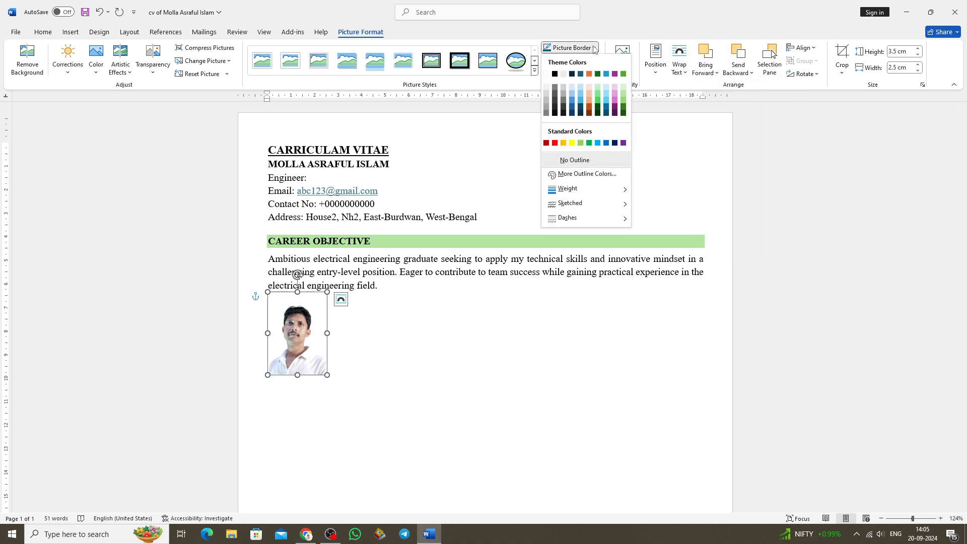
pyautogui.click(555, 75)
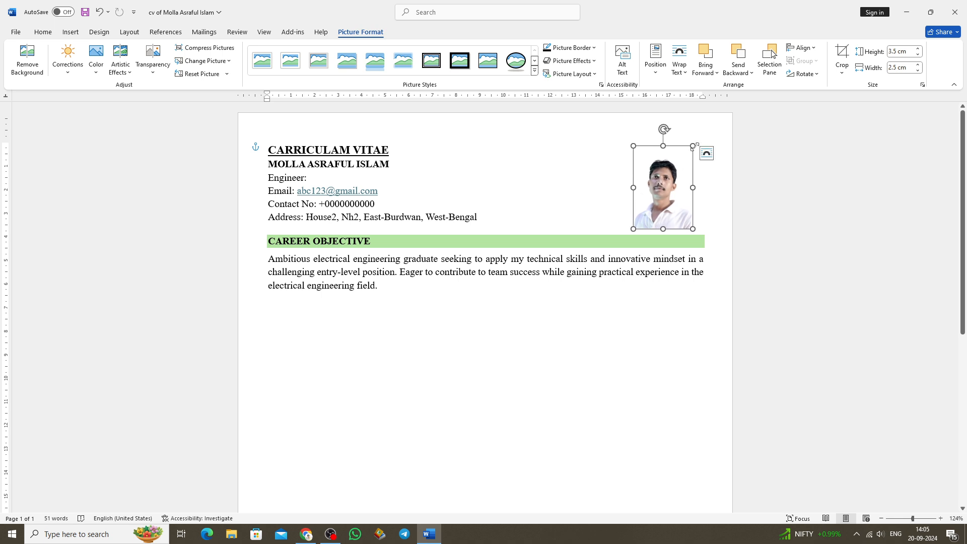
# Resize and align the photo at the page's right margin beside the contact details, showing gridlines only while positioning it.
pyautogui.moveTo(693, 146); pyautogui.dragTo(681, 167)
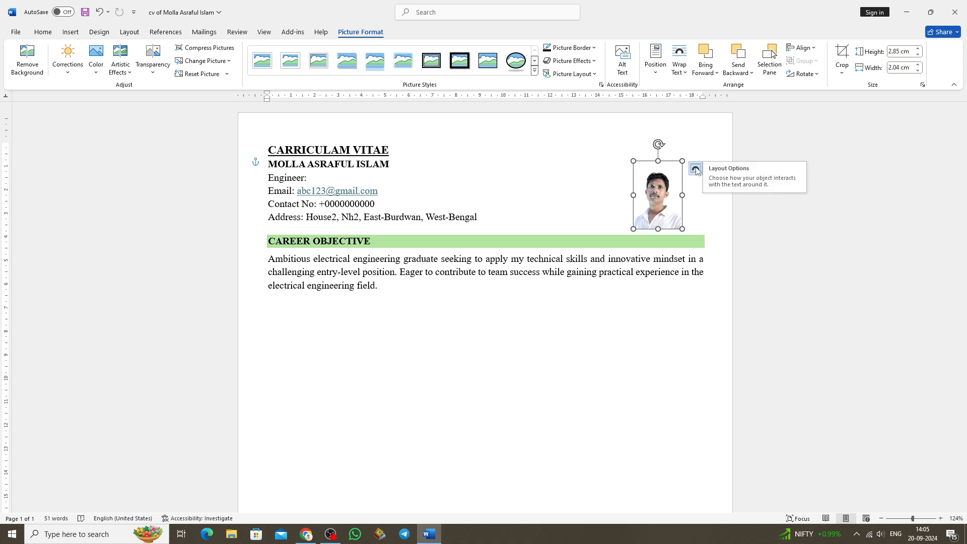
pyautogui.click(264, 32)
pyautogui.click(238, 60)
pyautogui.moveTo(649, 191); pyautogui.dragTo(668, 181)
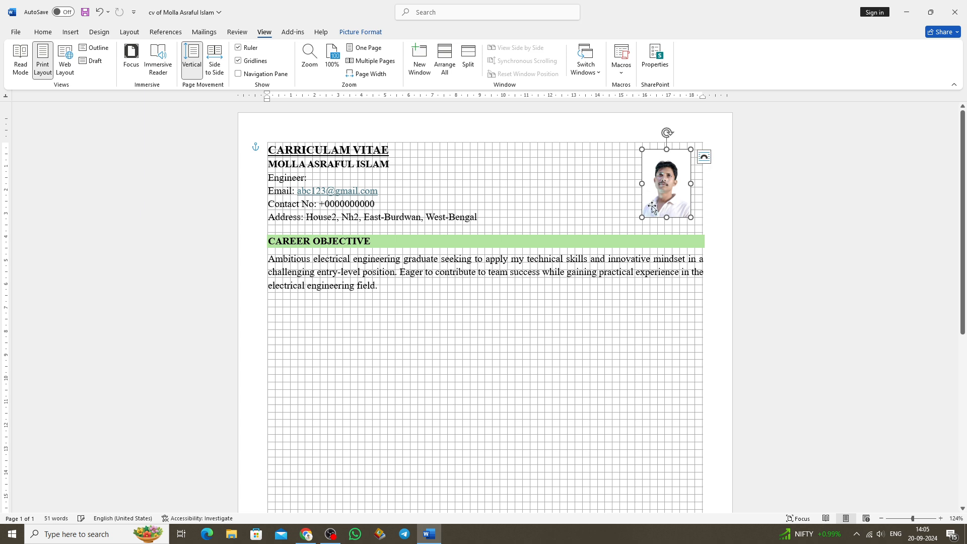
pyautogui.moveTo(642, 217); pyautogui.dragTo(668, 205)
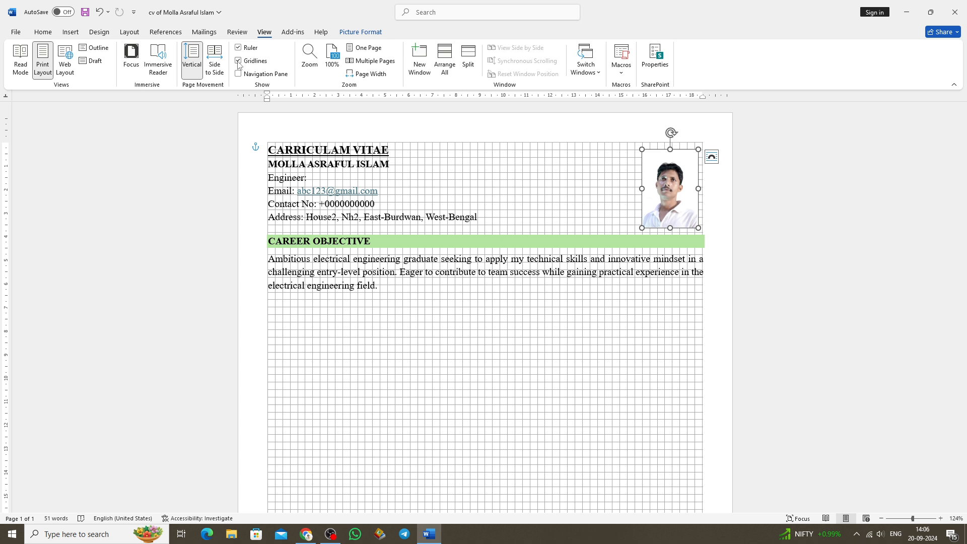
pyautogui.click(238, 61)
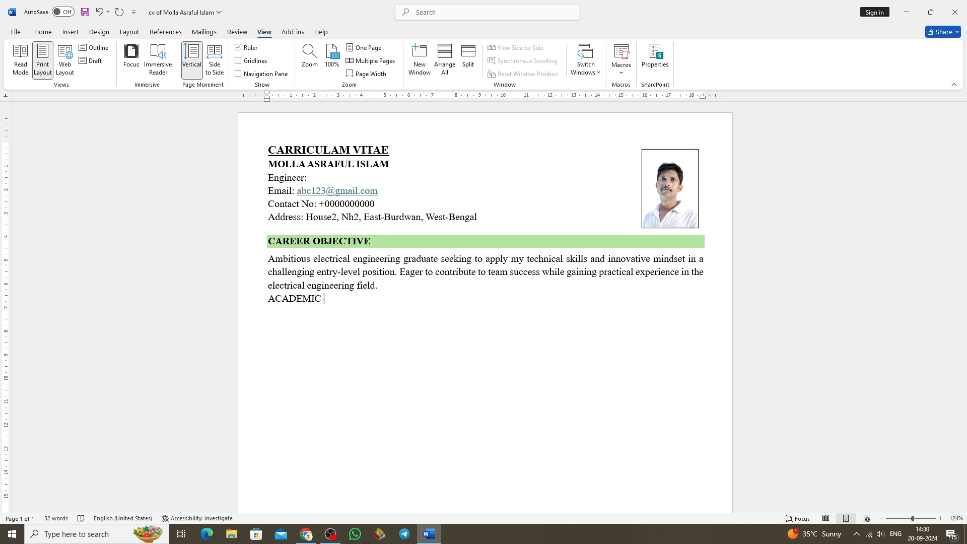
# Add the heading "ACADEMIC QUALIFICATION" below the career objective, in bold with the same light green shading as the first heading.
pyautogui.write('QUALIFICATION')
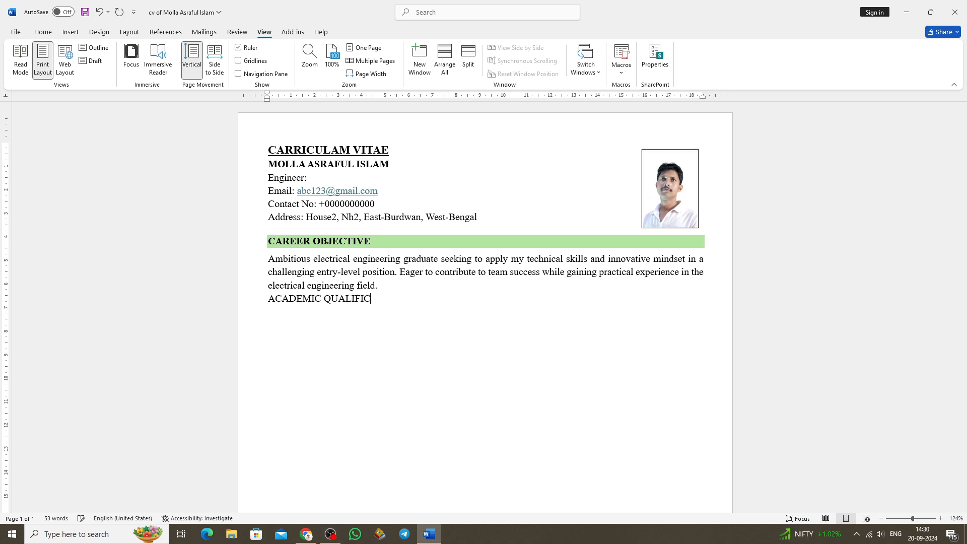
pyautogui.hotkey('alt', 'h')
pyautogui.press('h')
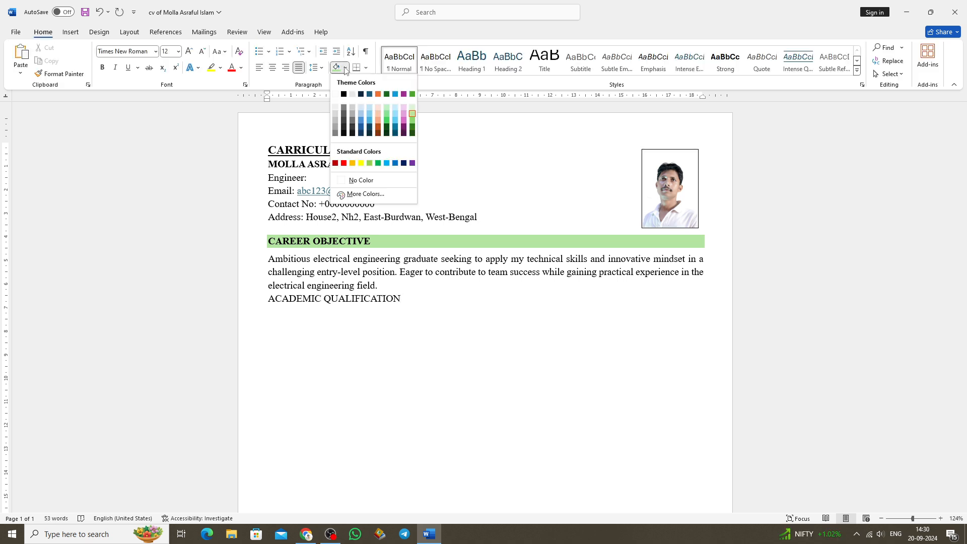
pyautogui.click(411, 111)
pyautogui.tripleClick(465, 302)
pyautogui.hotkey('ctrl', 'b')
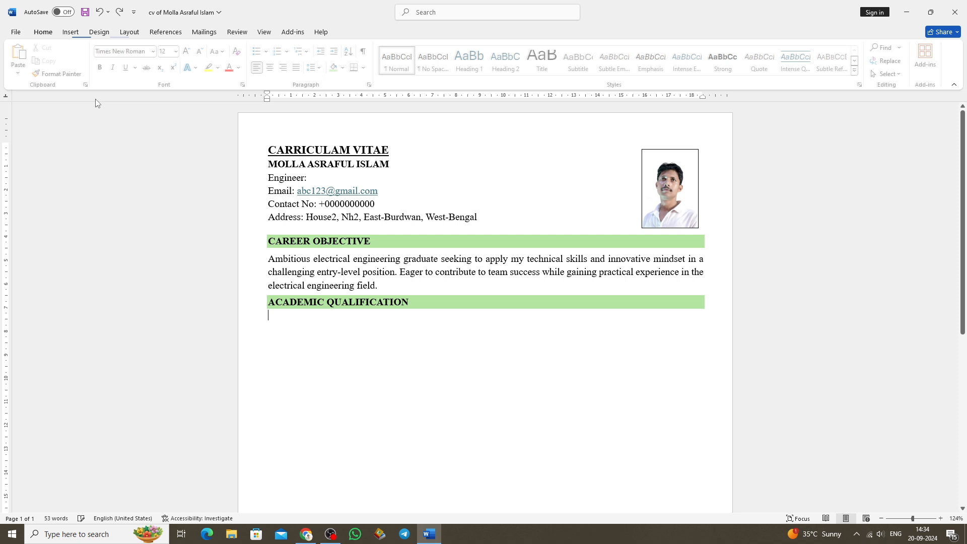
# Insert a table with 6 columns and 4 rows under the "ACADEMIC QUALIFICATION" heading.
pyautogui.click(73, 32)
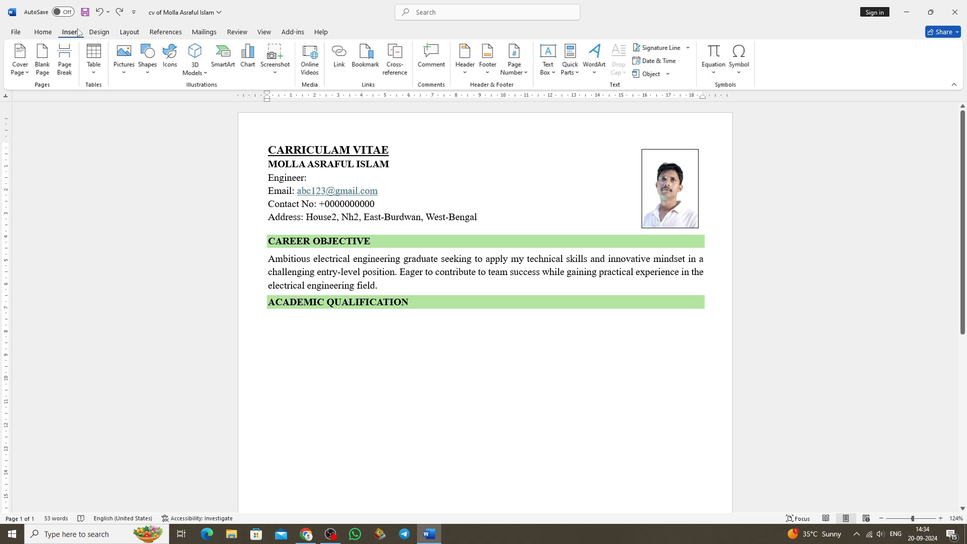
pyautogui.click(103, 59)
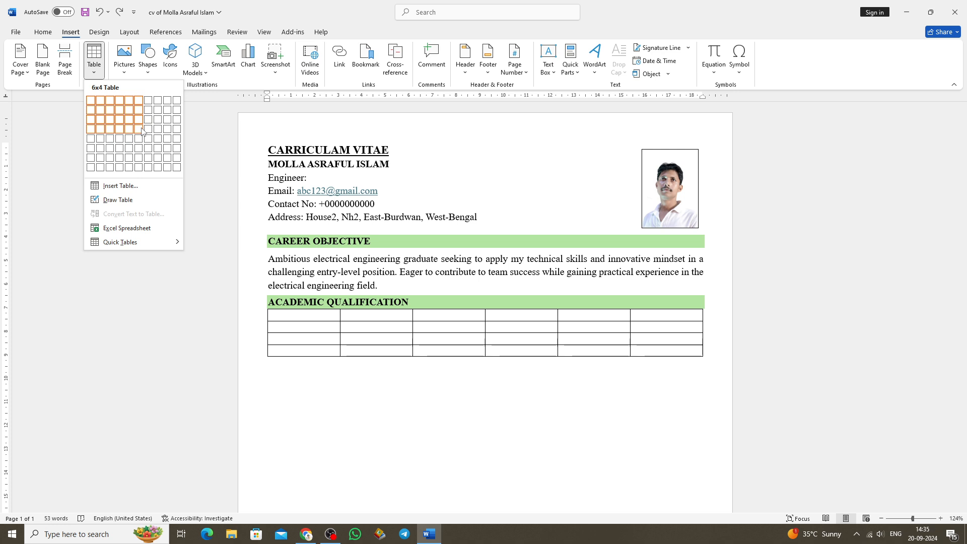
pyautogui.click(143, 131)
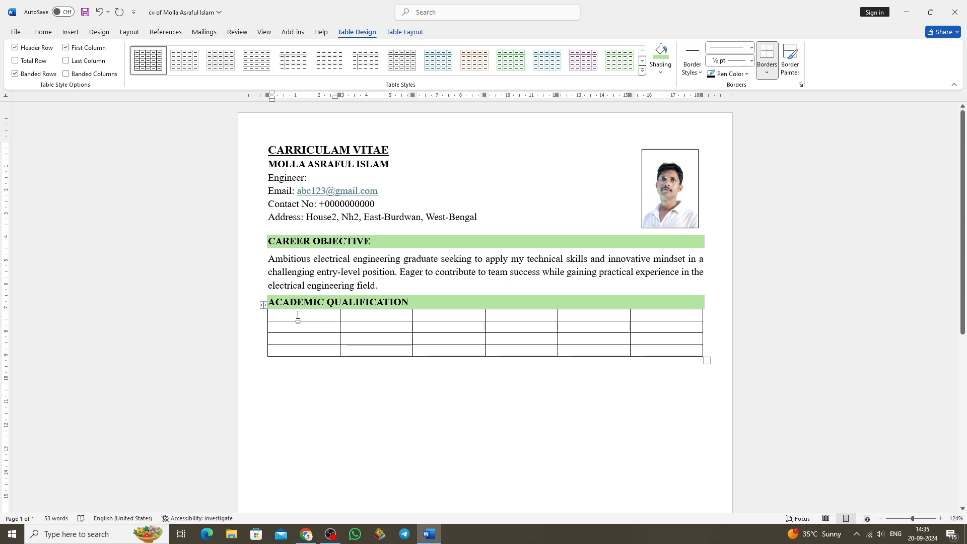
# Fill the table's header row with "Exam Title", "Group/Subject", "Institute", "Board", "Result" and "Passing Year".
pyautogui.write('Exam Title')
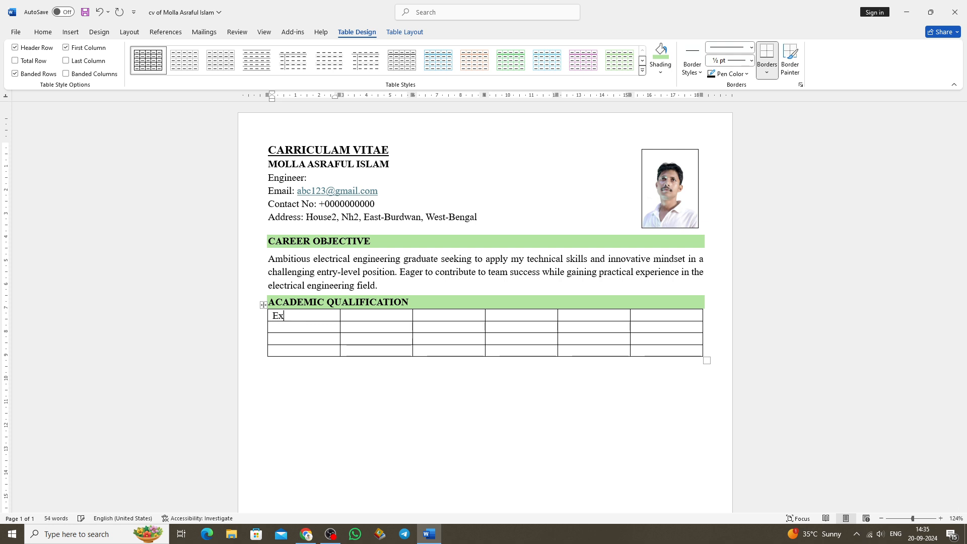
pyautogui.click(352, 318)
pyautogui.write('Group/Subject')
pyautogui.click(424, 318)
pyautogui.write('Instu')
pyautogui.press('BackSpace')
pyautogui.write('itute')
pyautogui.click(486, 318)
pyautogui.write('Board')
pyautogui.click(584, 316)
pyautogui.write('Result')
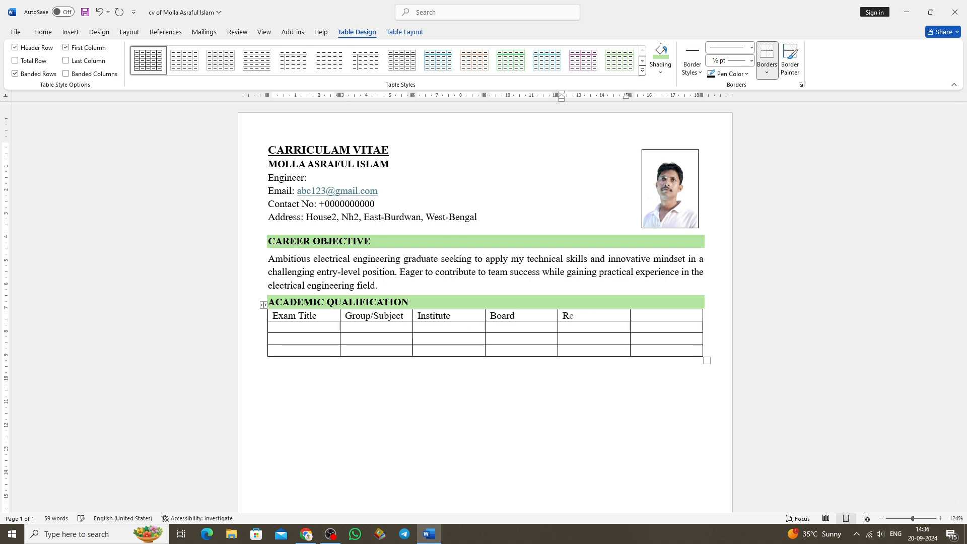
pyautogui.click(642, 317)
pyautogui.write('Passing Year')
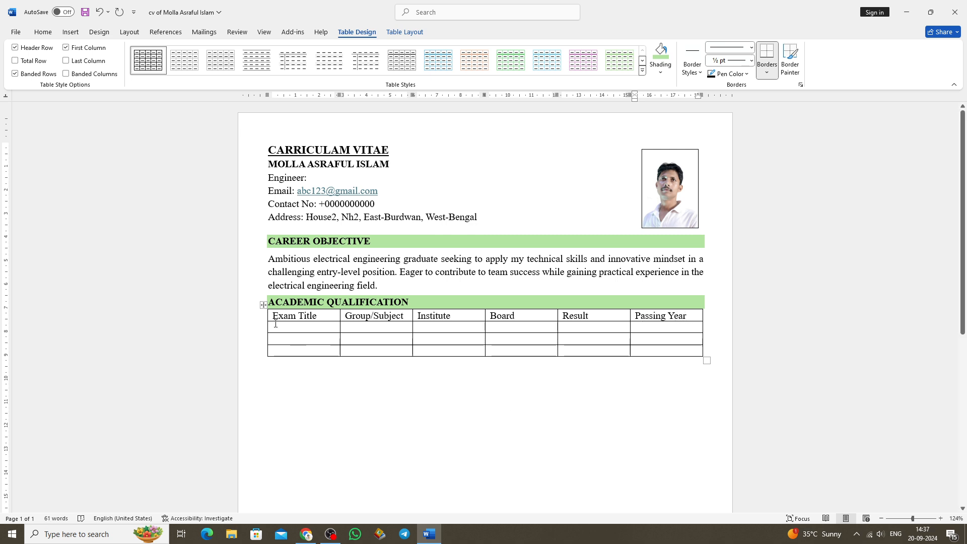
# Centre the text of the table's header row and make it bold.
pyautogui.moveTo(345, 316); pyautogui.dragTo(495, 318)
pyautogui.click(578, 317)
pyautogui.moveTo(672, 318); pyautogui.dragTo(274, 317)
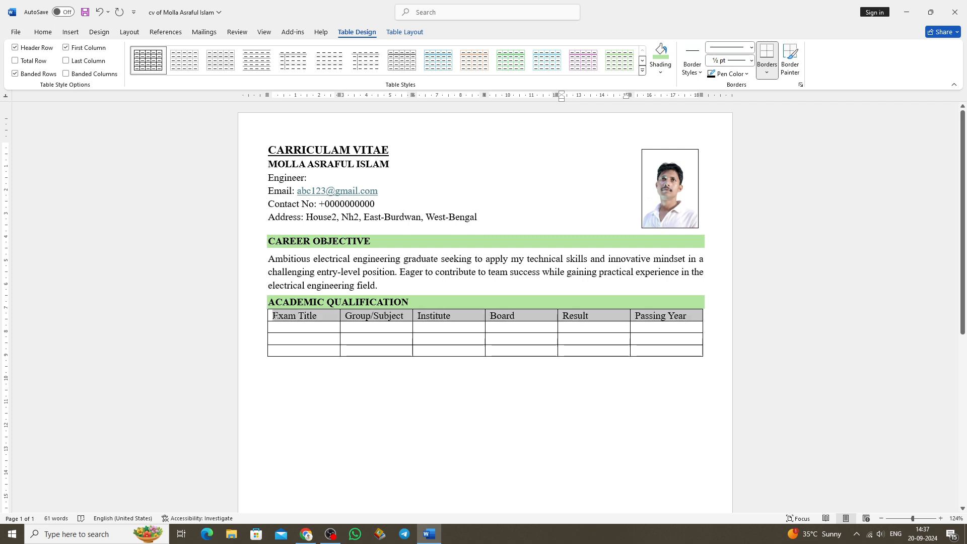
pyautogui.click(44, 33)
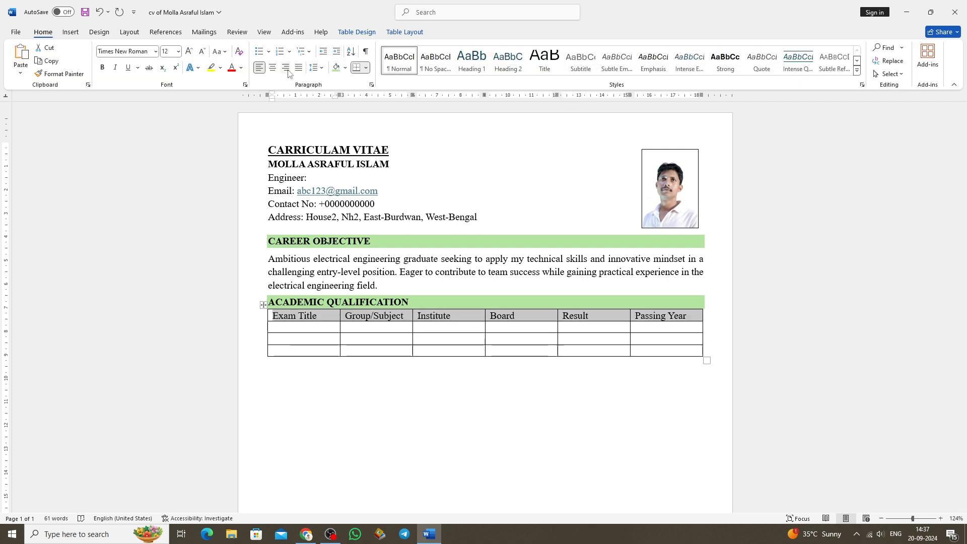
pyautogui.click(272, 68)
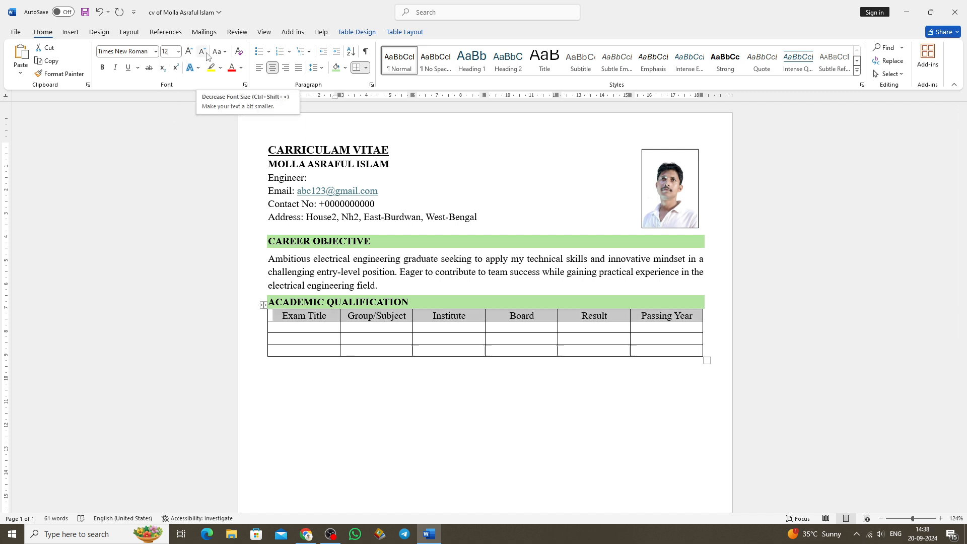
pyautogui.click(129, 32)
# Fill the Exam Title column with "Bachler of Science", "Higher Secondary Certificate (HSC)" and "Secondary School Certificate (SSC)".
pyautogui.write('Bach')
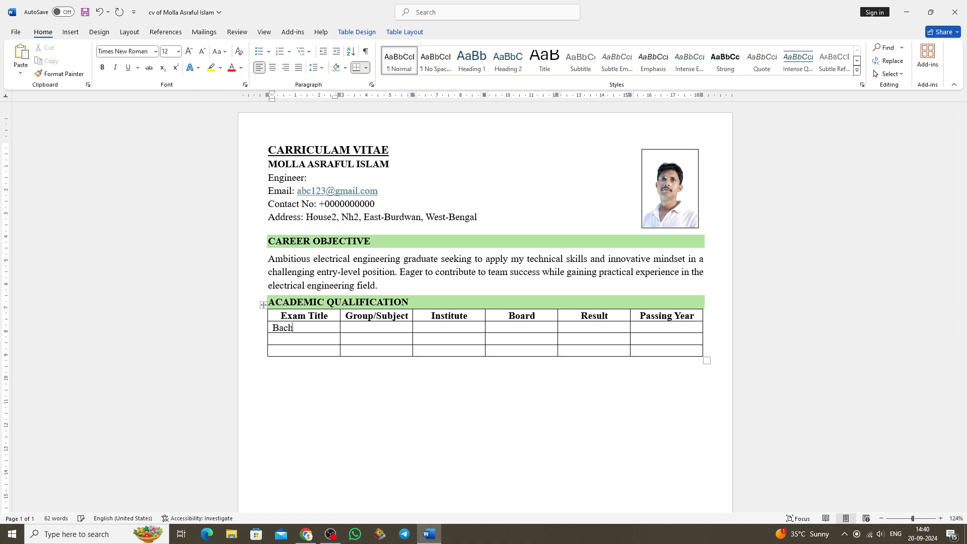
pyautogui.write('ler of Science')
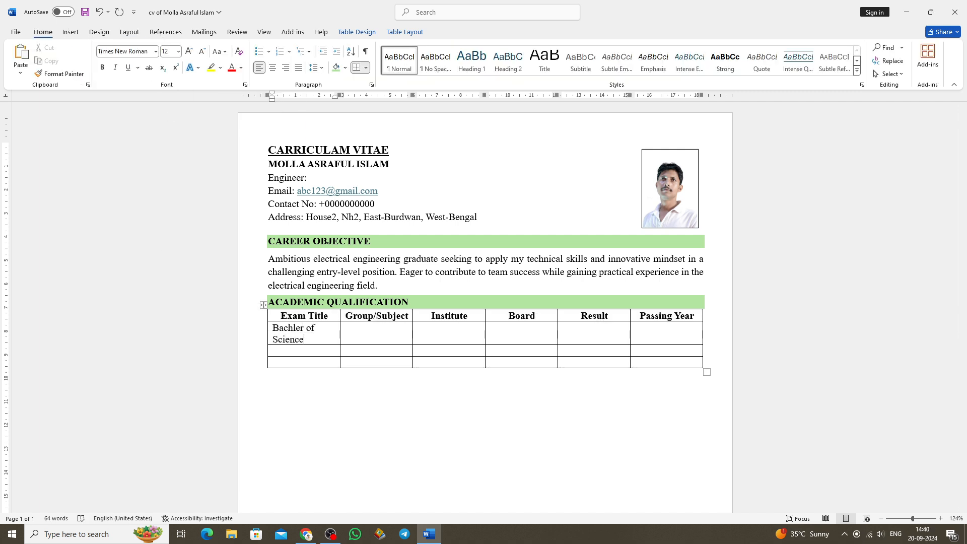
pyautogui.click(281, 351)
pyautogui.write('Higher Secondary C')
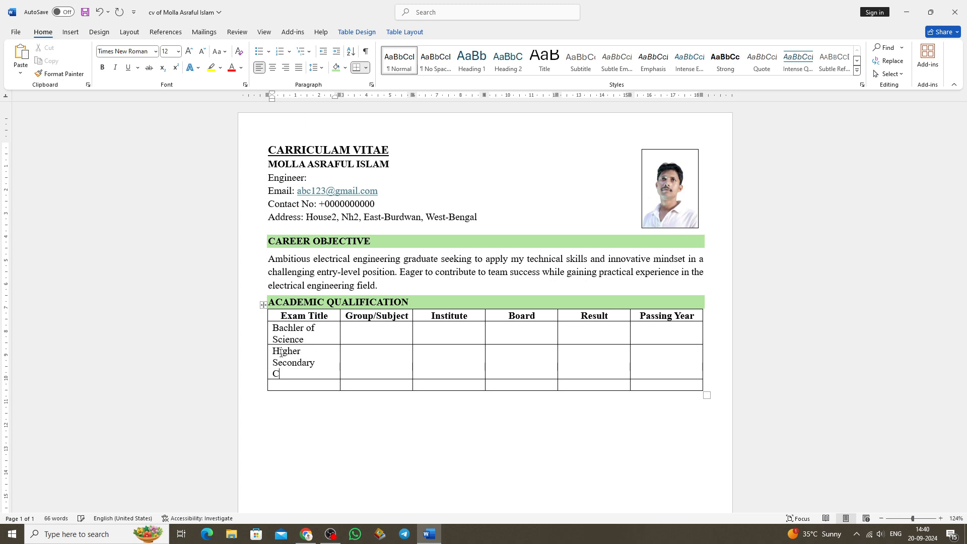
pyautogui.write('ertificate (HSC)')
pyautogui.click(281, 398)
pyautogui.write('Secondary School Certificate (SSC)')
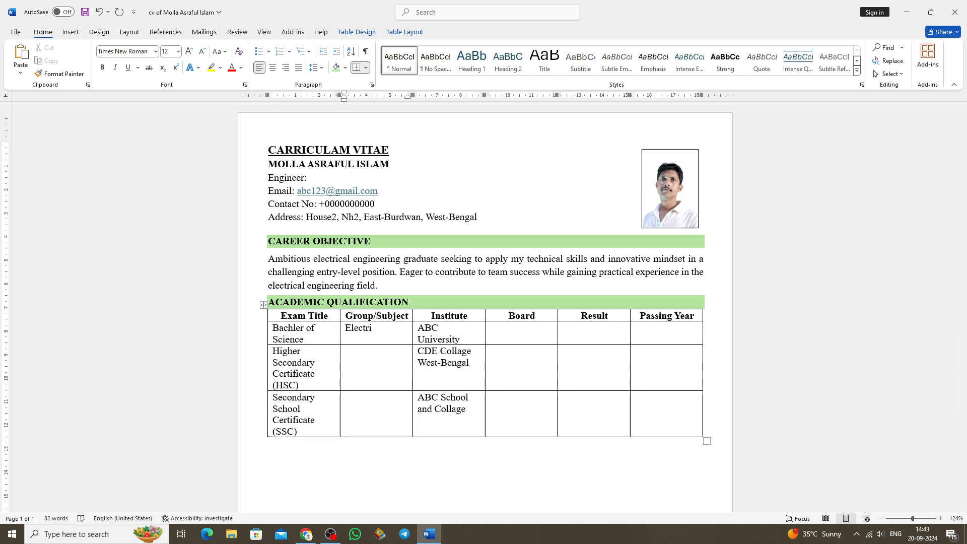
# Fill the Group/Subject column with "Electrical and Electronic Engineering" for the bachelor row and "Science" for the HSC and SSC rows.
pyautogui.write('cal and Electronic')
pyautogui.press('Return')
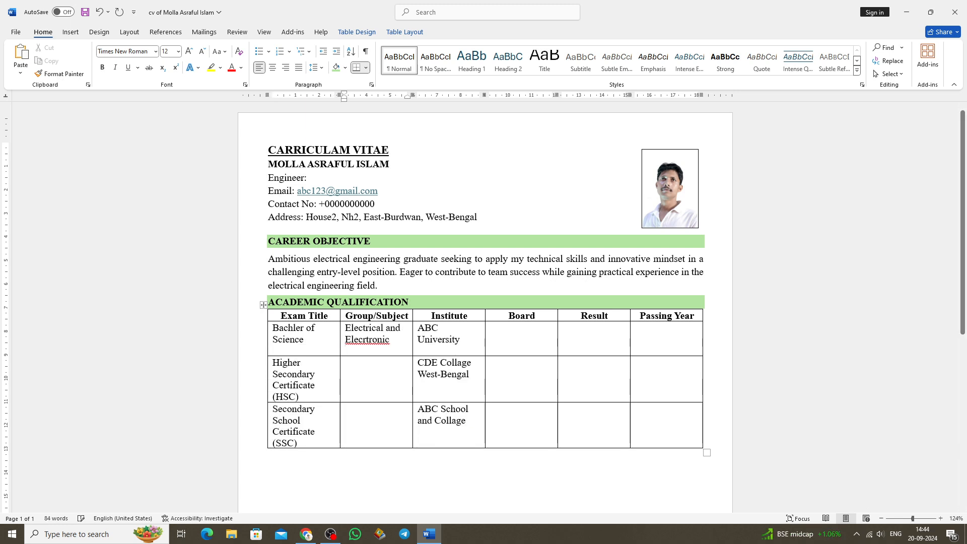
pyautogui.write('Engineering')
pyautogui.click(361, 370)
pyautogui.write('Science')
pyautogui.click(360, 415)
pyautogui.write('Science')
# Fill the Board column from the bachelor row down with "-", "West-Bengal" and "Burdwan".
pyautogui.click(499, 334)
pyautogui.write('-')
pyautogui.click(496, 372)
pyautogui.write('West-Bengal')
pyautogui.click(505, 424)
pyautogui.write('Burdwan')
# Fill the Result column with "CGPA:3.93 Out of 4", "GPA:3.68 Out of 5" and "GPA:5 Out of 5" for the three exams.
pyautogui.click(574, 332)
pyautogui.write('CGPA:3.93 Out of 4')
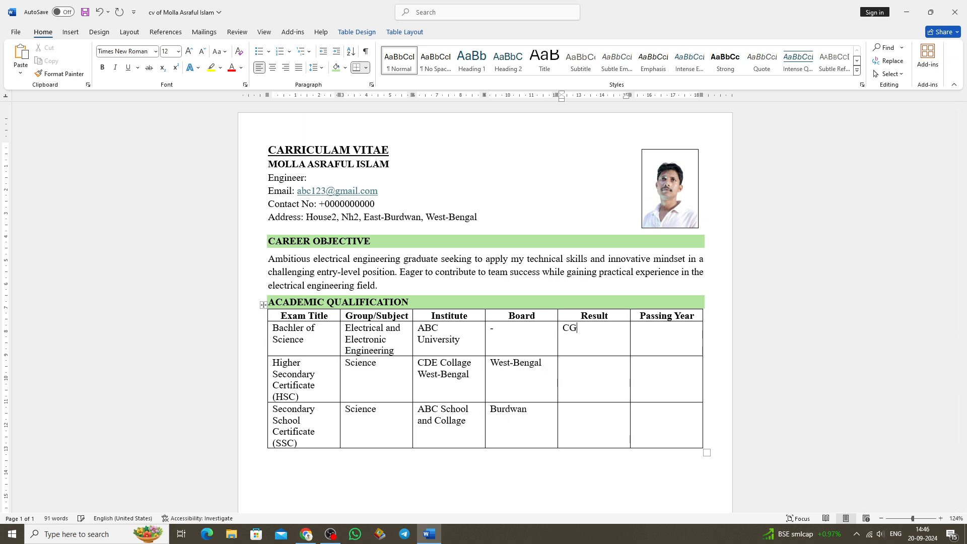
pyautogui.click(575, 370)
pyautogui.write('GPA:3.68 Out of 5')
pyautogui.click(576, 416)
pyautogui.write('GPA:5 Out of 5')
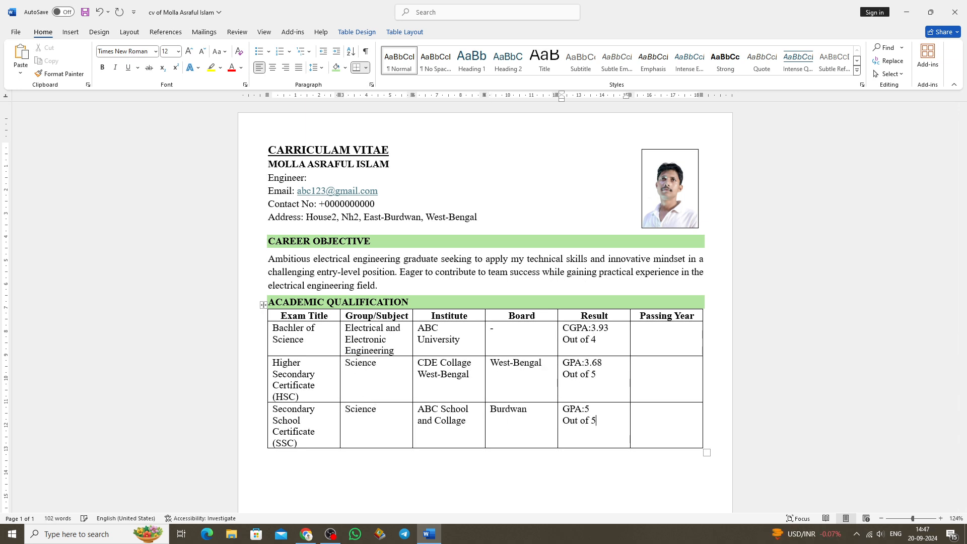
# Fill the Passing Year column with 2018, 2014 and 2009, and centre the text in all three exam rows horizontally.
pyautogui.click(649, 332)
pyautogui.write('2018')
pyautogui.click(650, 370)
pyautogui.write('2014')
pyautogui.click(649, 417)
pyautogui.write('2009')
pyautogui.moveTo(276, 330); pyautogui.dragTo(669, 422)
pyautogui.hotkey('ctrl', 'e')
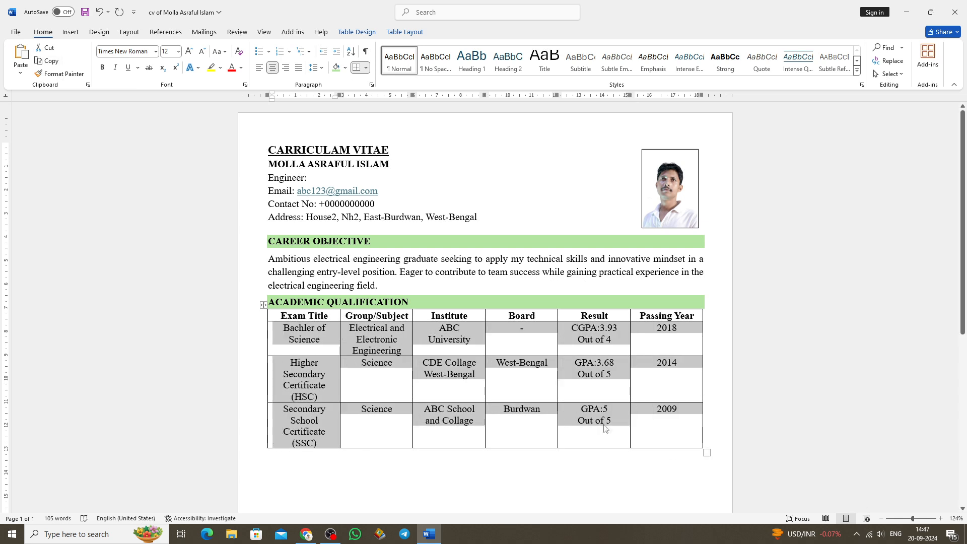
# Reduce the font size of the "Out of" lines in the Result column.
pyautogui.moveTo(577, 340); pyautogui.dragTo(611, 339)
pyautogui.doubleClick(202, 52)
pyautogui.moveTo(578, 375); pyautogui.dragTo(612, 374)
pyautogui.moveTo(577, 421); pyautogui.dragTo(612, 421)
pyautogui.doubleClick(203, 51)
# Centre the contents of the three exam rows vertically within their cells.
pyautogui.moveTo(276, 330); pyautogui.dragTo(669, 421)
pyautogui.click(130, 32)
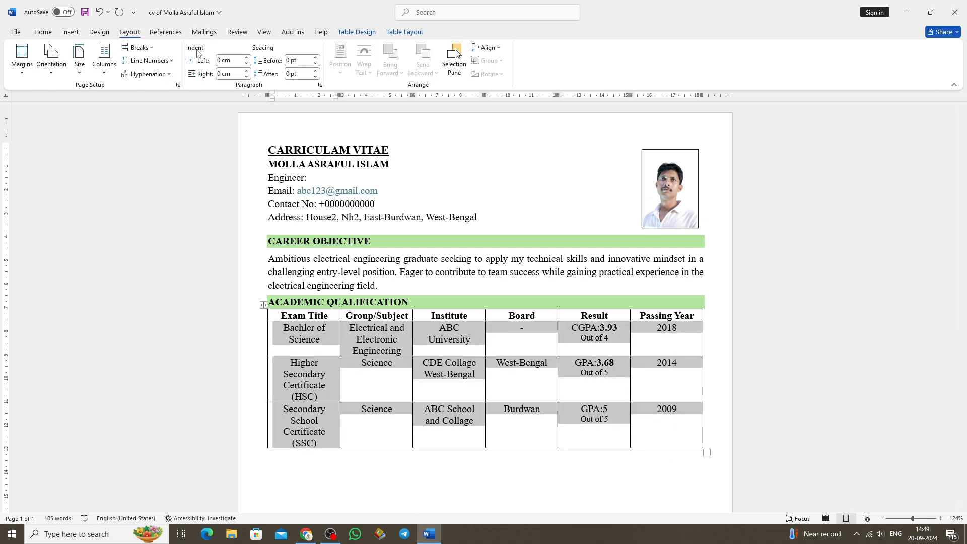
pyautogui.click(405, 32)
pyautogui.click(544, 61)
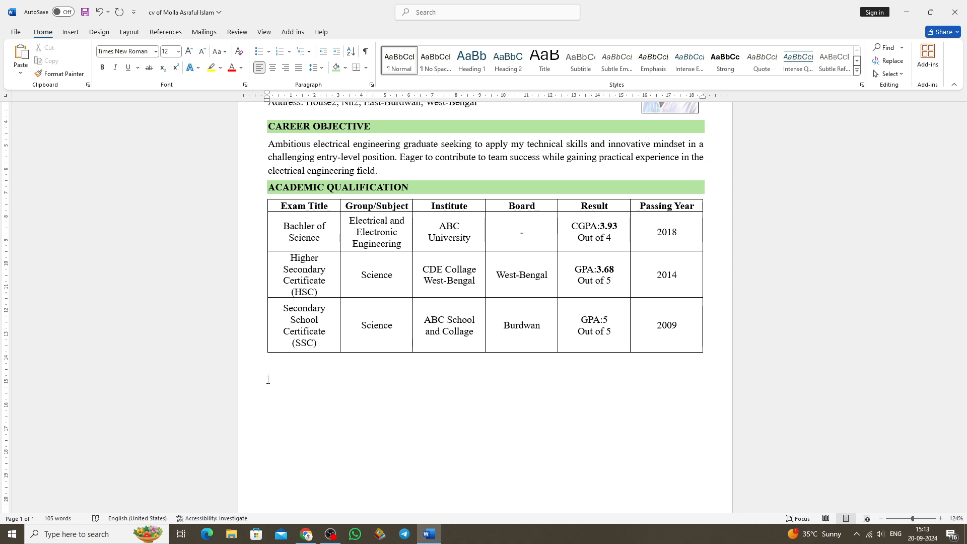
# Add the heading "ICT QUALIFACATION" below the table, in bold with the same light green shading as the other headings.
pyautogui.write('ICT QUALIFACATION')
pyautogui.hotkey('shift', 'Home')
pyautogui.hotkey('ctrl', 'b')
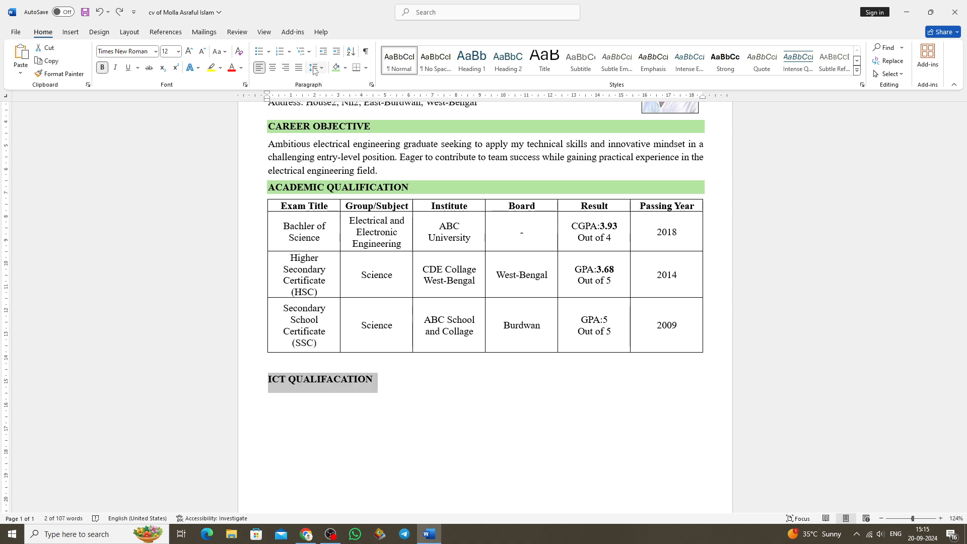
pyautogui.click(345, 68)
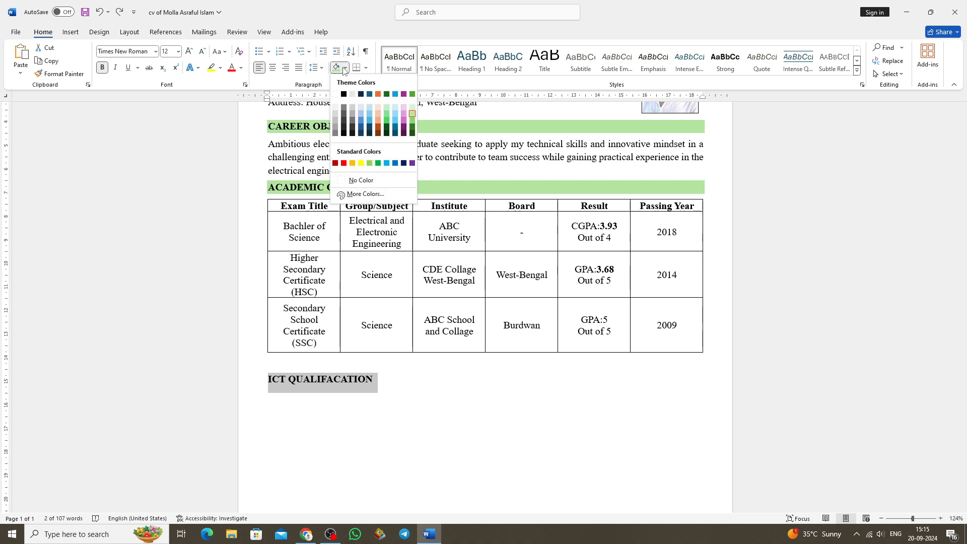
pyautogui.click(415, 113)
# Shrink the font size of the blank line between the academic table and the ICT QUALIFACATION heading.
pyautogui.click(275, 359)
pyautogui.click(202, 51)
pyautogui.click(202, 51)
pyautogui.click(203, 51)
pyautogui.click(203, 52)
pyautogui.click(203, 53)
pyautogui.click(203, 53)
pyautogui.click(203, 52)
pyautogui.click(203, 52)
pyautogui.click(204, 53)
pyautogui.click(203, 52)
pyautogui.click(203, 53)
pyautogui.click(343, 384)
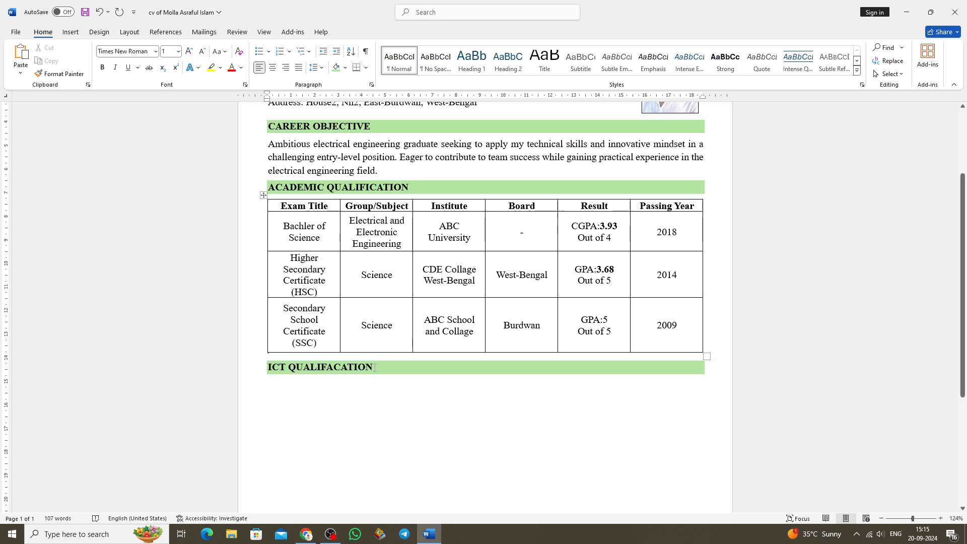
# Under ICT QUALIFACATION, add the line "Microsoft Office Package: Excel, Word, Power point" with its label in bold.
pyautogui.click(268, 388)
pyautogui.click(268, 387)
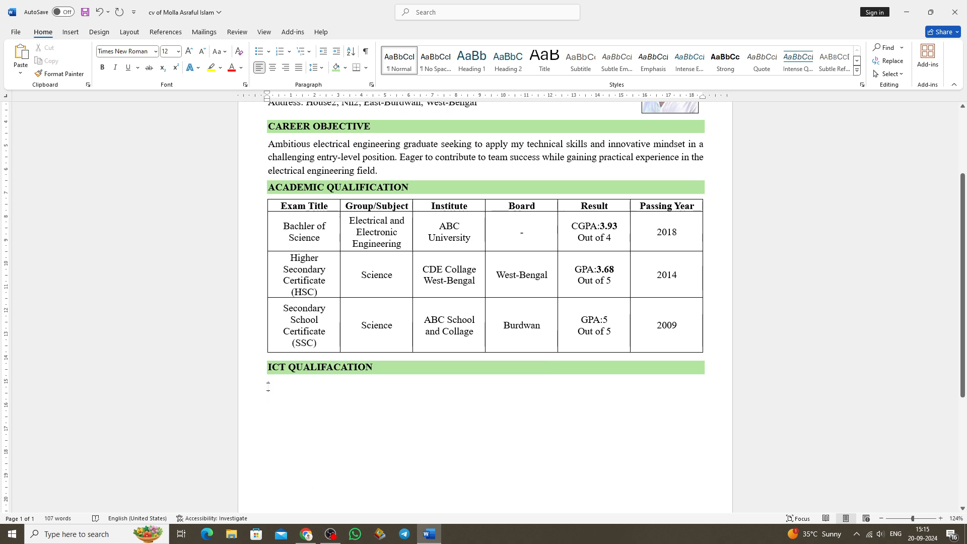
pyautogui.write('Microsoft O')
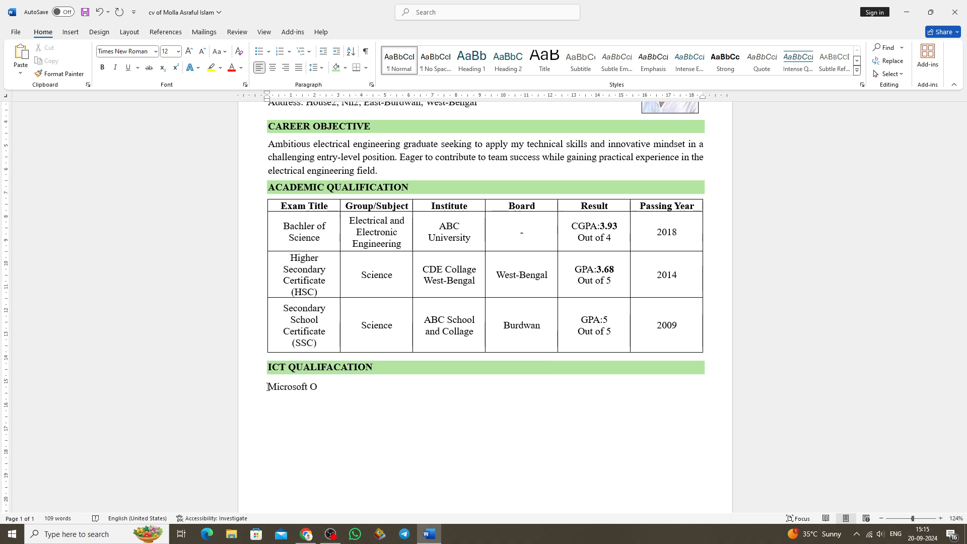
pyautogui.write('ffice Package:')
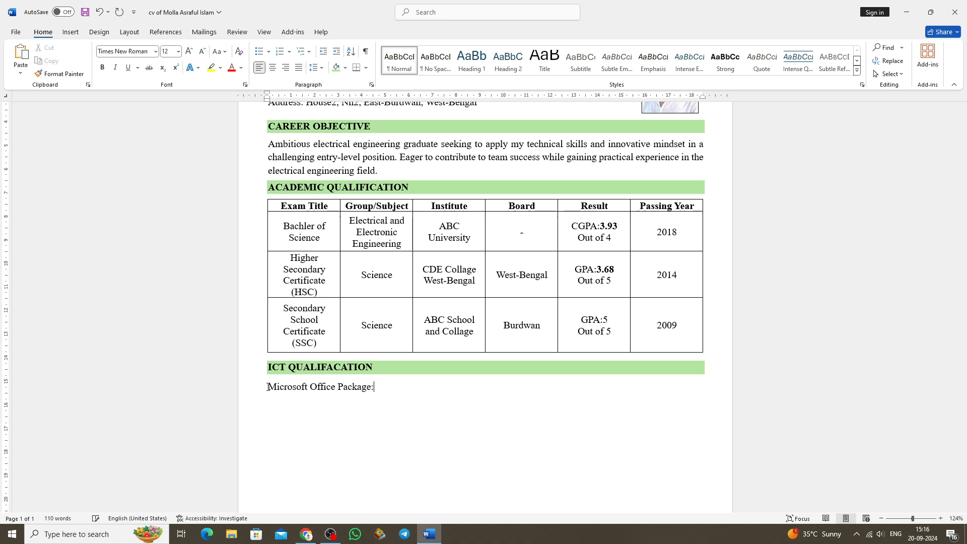
pyautogui.write('    Excel, Word, Powerpoint')
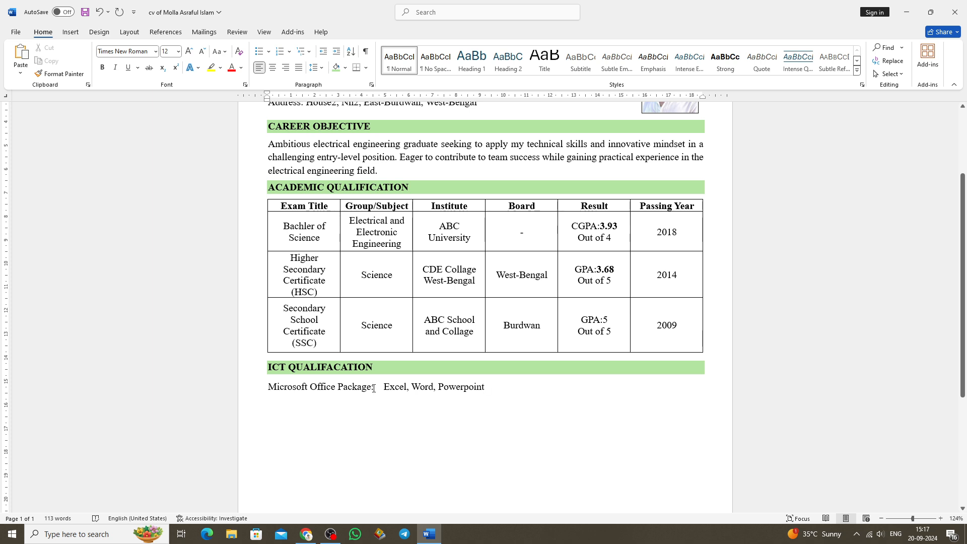
pyautogui.moveTo(376, 389); pyautogui.dragTo(252, 388)
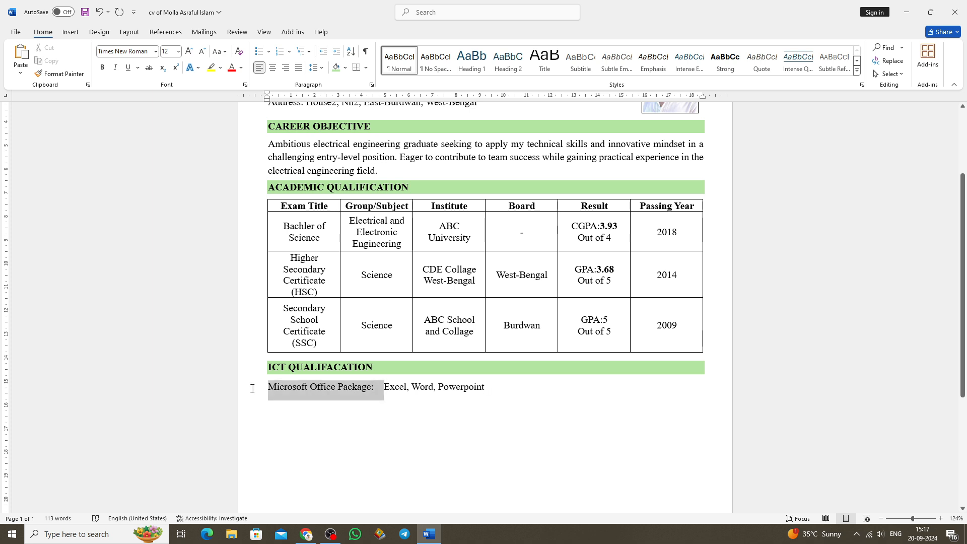
pyautogui.click(102, 67)
pyautogui.press('End')
pyautogui.press('Return')
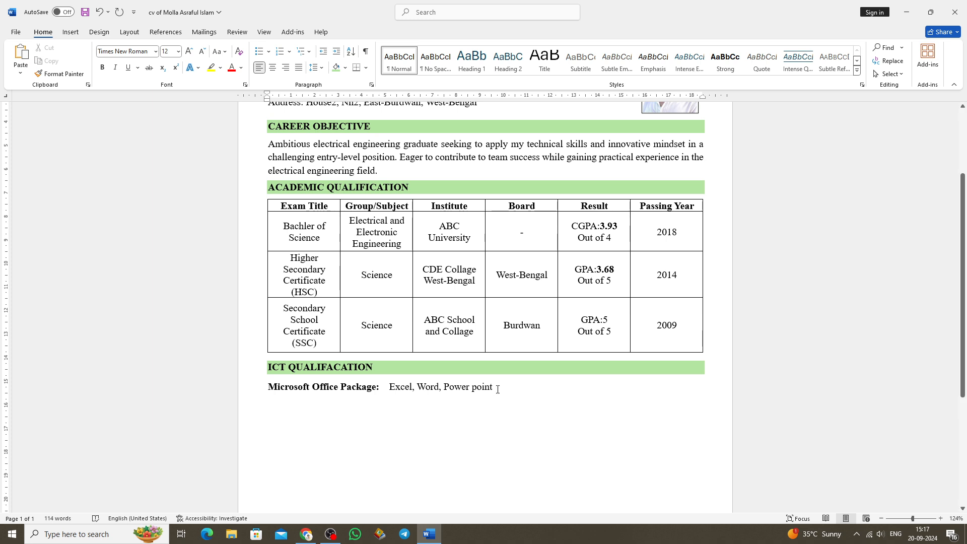
# Add the line "Internet Technologies: Web Browsing, Email" below the Microsoft Office line, with its label in bold.
pyautogui.write('Internet T')
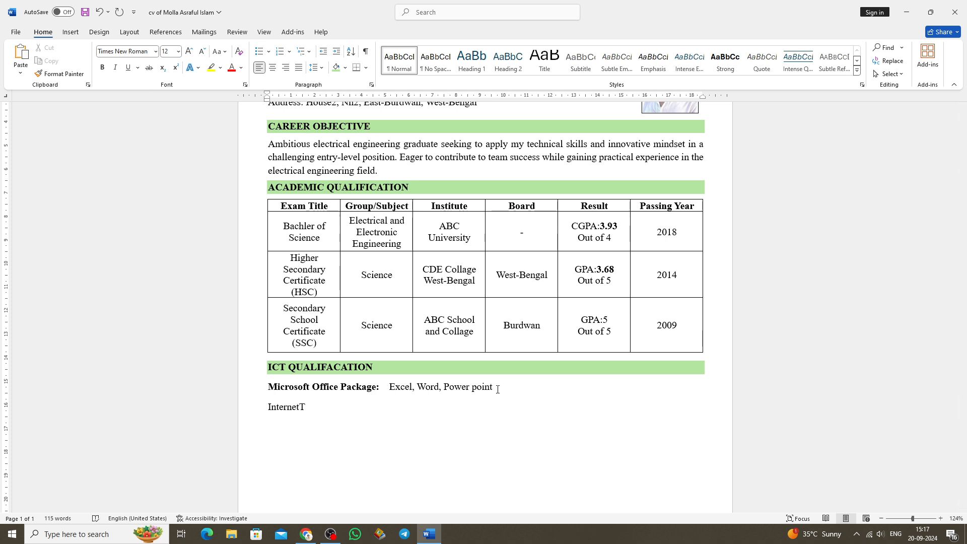
pyautogui.write('ech')
pyautogui.press('Left')
pyautogui.press('Left')
pyautogui.press('Left')
pyautogui.press('Left')
pyautogui.press('End')
pyautogui.write('nologies:')
pyautogui.press('Tab')
pyautogui.write('Web Browsing, E')
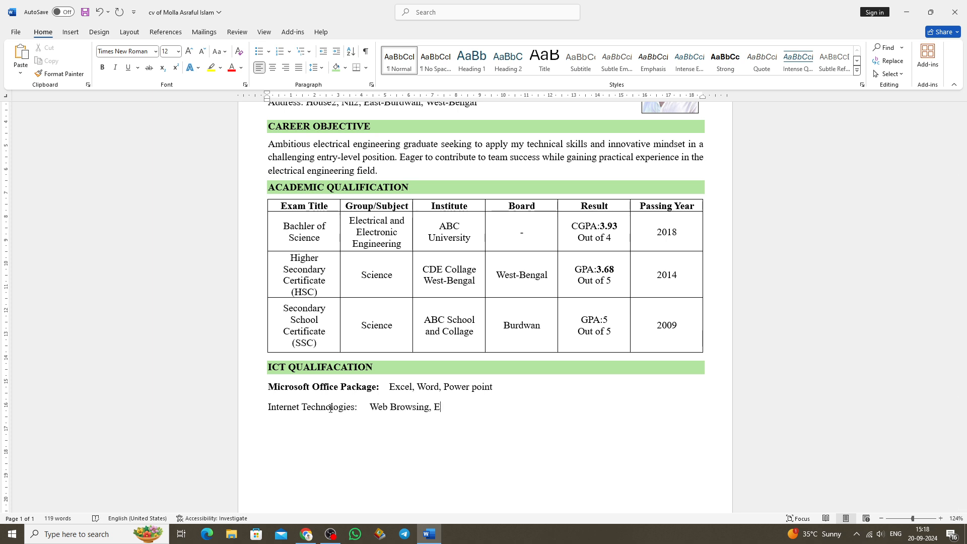
pyautogui.write('mail')
pyautogui.press('Return')
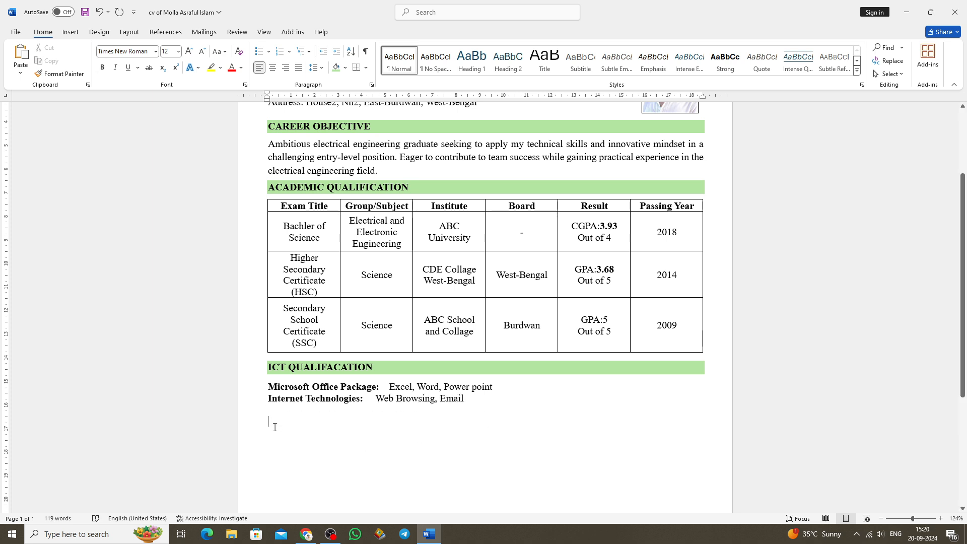
# Add the heading "EXTRA CURRICULAR ACTIVITIES" below the ICT lines, in bold with light green shading.
pyautogui.write('EXTRA CUR')
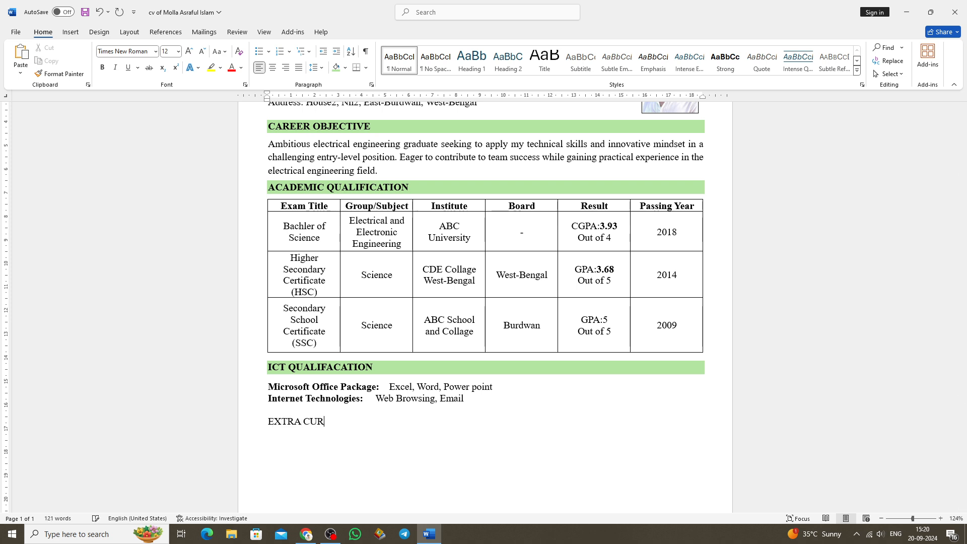
pyautogui.write('RICULAR ACTIVITIES')
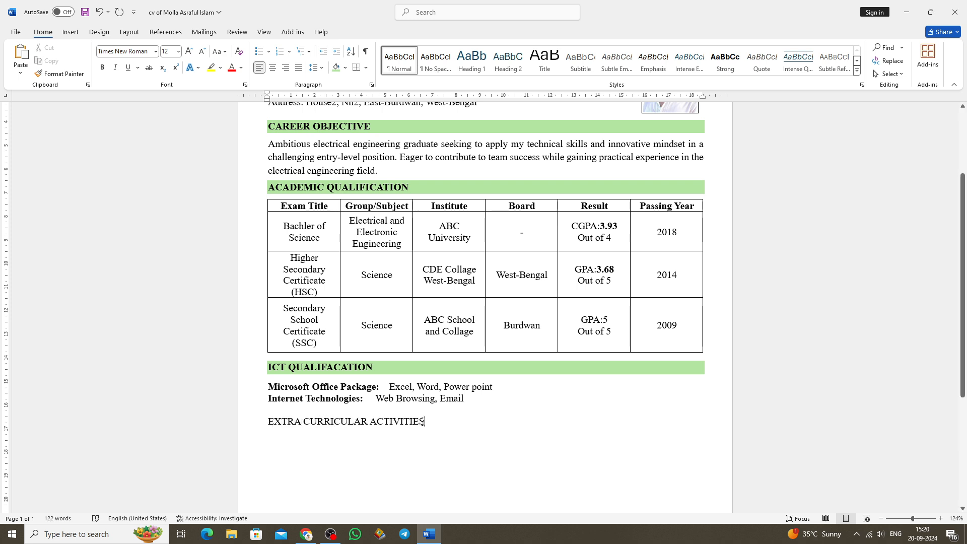
pyautogui.hotkey('ctrl', 'shift', 'Left')
pyautogui.hotkey('ctrl', 'shift', 'Left')
pyautogui.hotkey('ctrl', 'shift', 'Left')
pyautogui.click(104, 68)
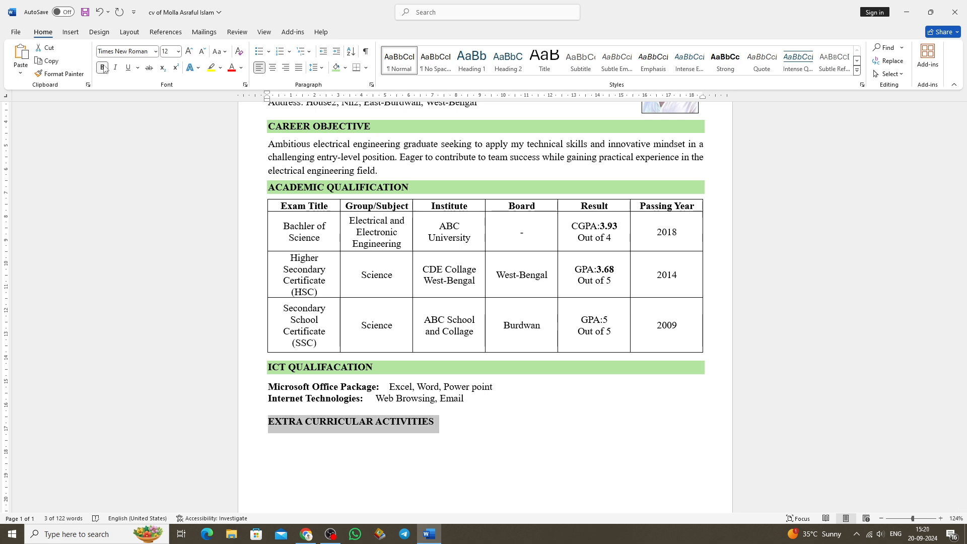
pyautogui.click(337, 69)
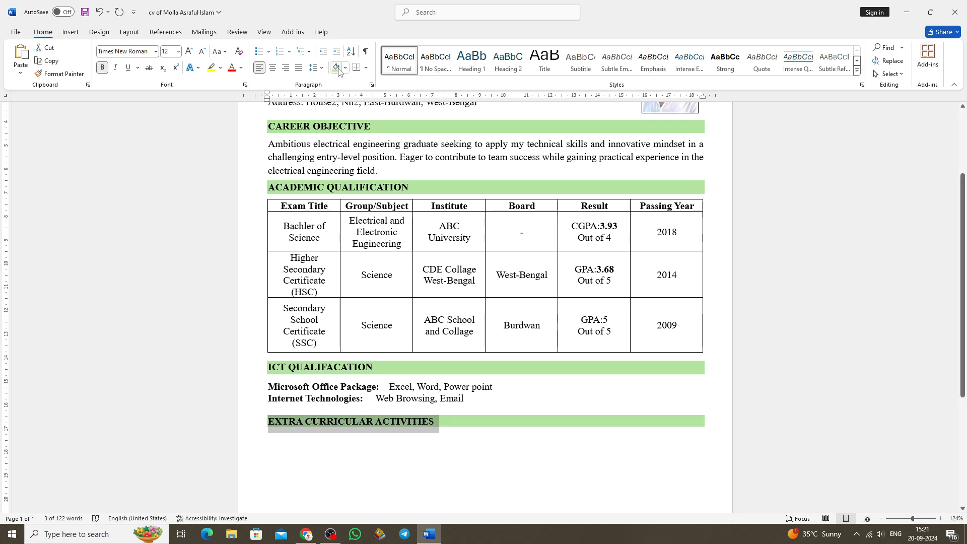
# Enter "Expert in Motorbike Drive, Photography" under the EXTRA CURRICULAR ACTIVITIES heading.
pyautogui.click(275, 453)
pyautogui.write('e')
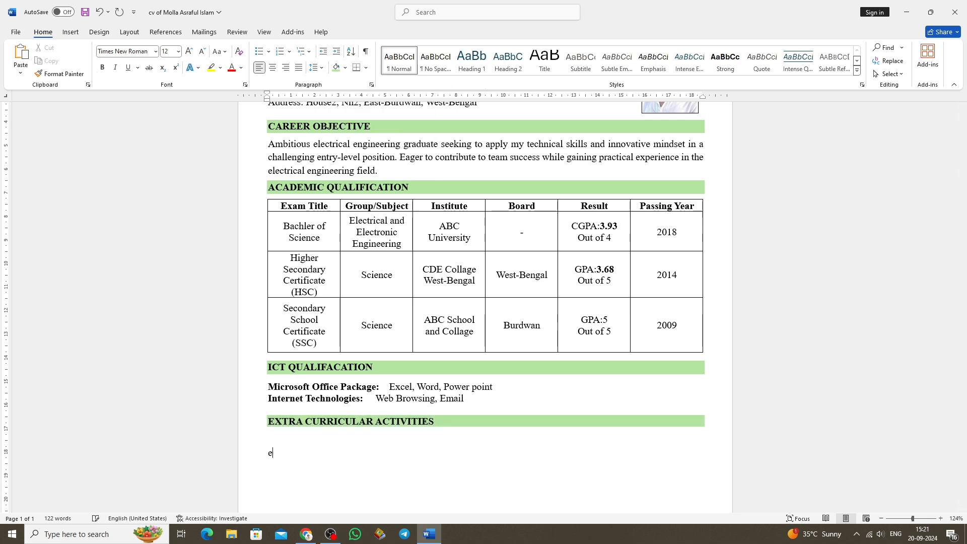
pyautogui.press('BackSpace')
pyautogui.write('Export in Motorbike Drive, Photography')
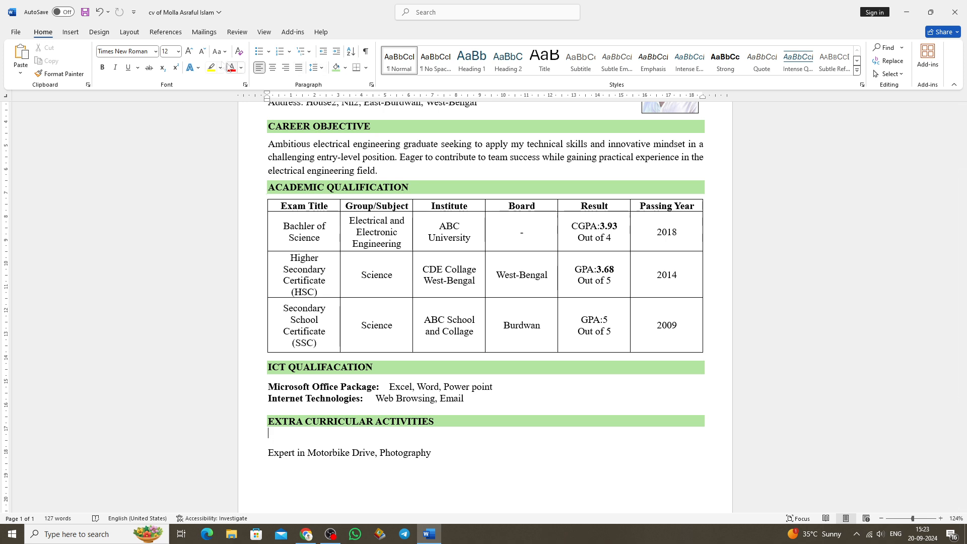
# Shrink the font size of the blank line between the EXTRA CURRICULAR ACTIVITIES heading and its text.
pyautogui.click(207, 51)
pyautogui.click(207, 52)
pyautogui.click(207, 51)
pyautogui.click(207, 51)
pyautogui.click(207, 51)
pyautogui.click(207, 51)
pyautogui.click(207, 51)
pyautogui.click(207, 51)
pyautogui.click(207, 52)
pyautogui.click(207, 52)
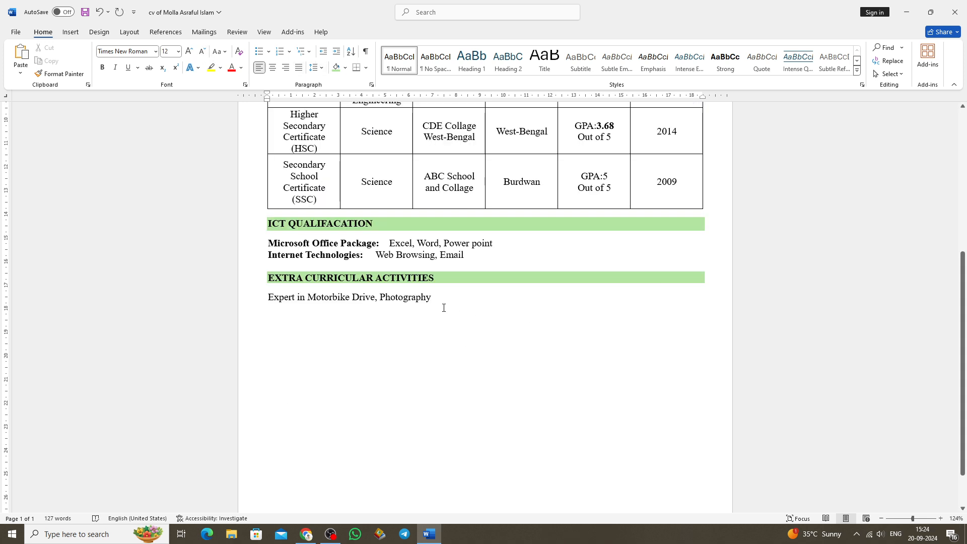
# Add the heading "LANGUAGE PROFICIENCY" below the activities line, in bold with light green shading.
pyautogui.scroll(1, 444, 308)
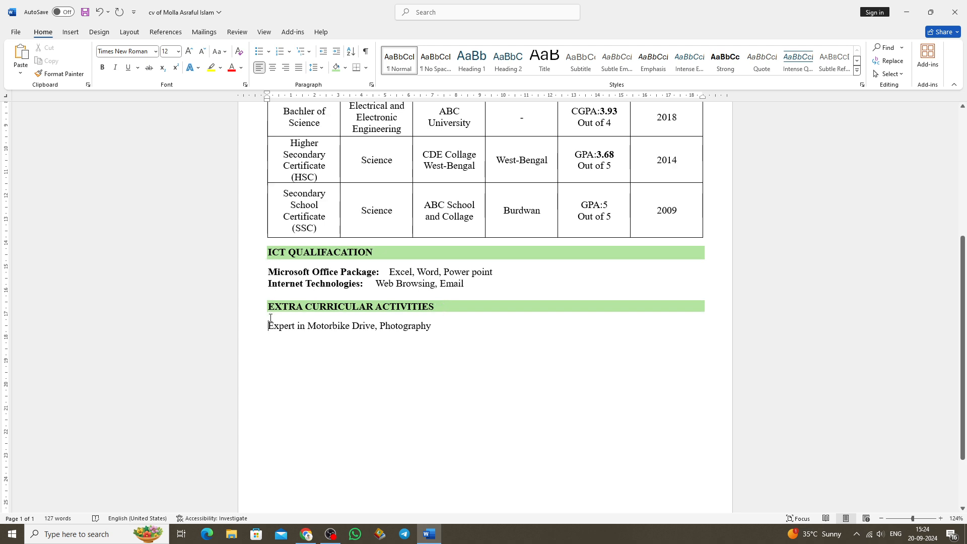
pyautogui.click(439, 329)
pyautogui.press('Return')
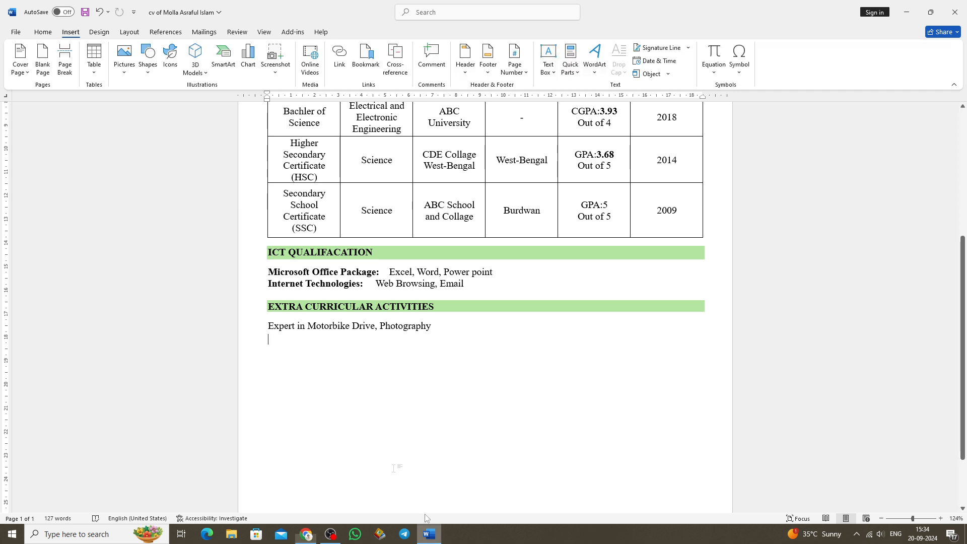
pyautogui.write('LANGUAGE ')
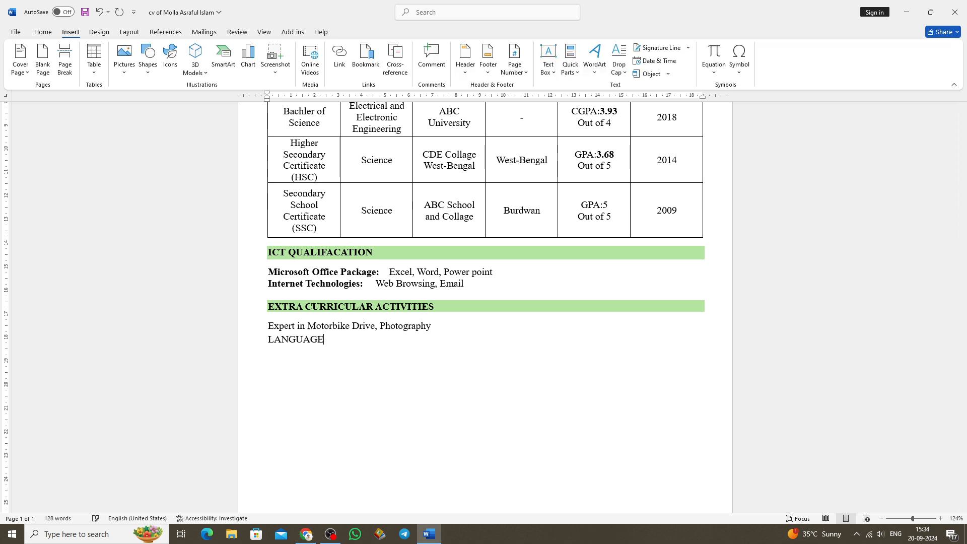
pyautogui.write('PROFICIENCY')
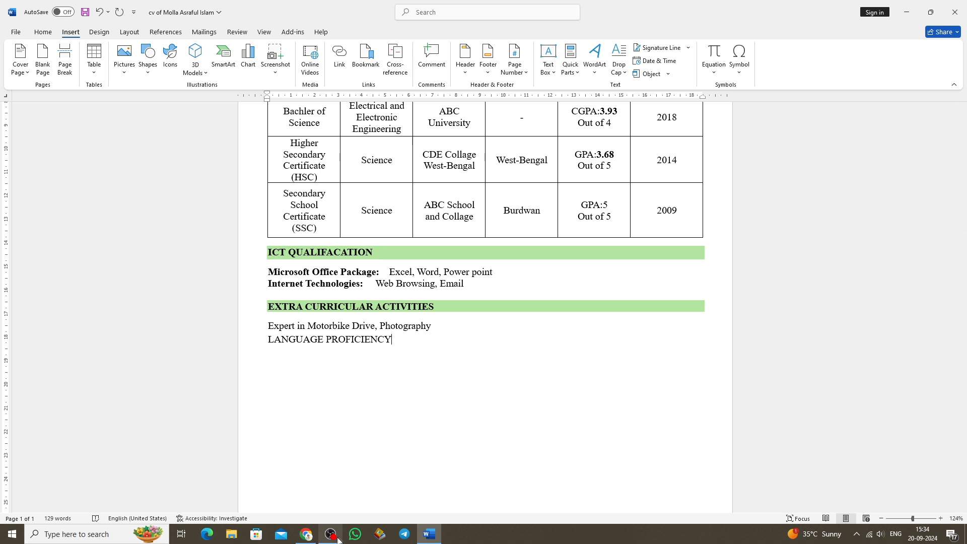
pyautogui.moveTo(269, 340); pyautogui.dragTo(410, 359)
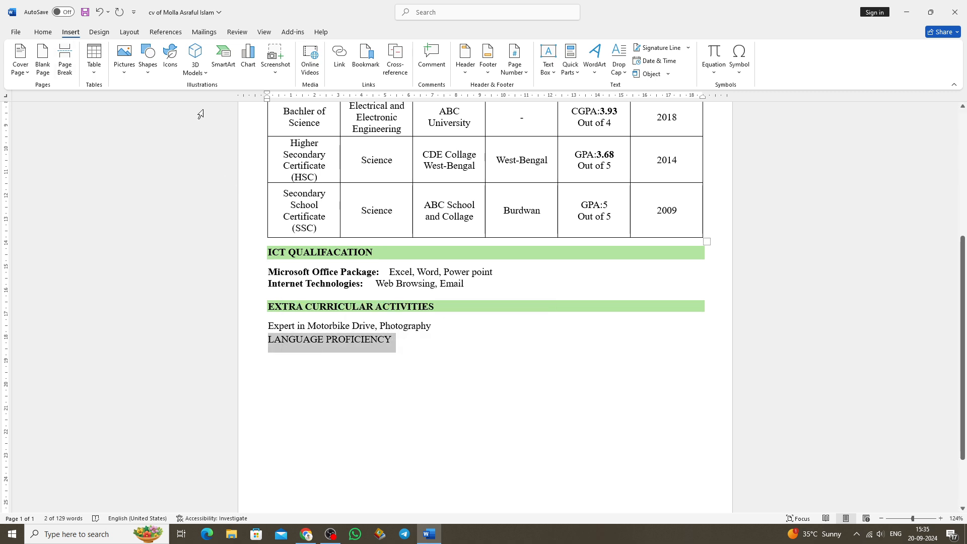
pyautogui.click(46, 33)
pyautogui.click(102, 67)
pyautogui.click(336, 67)
pyautogui.press('Up')
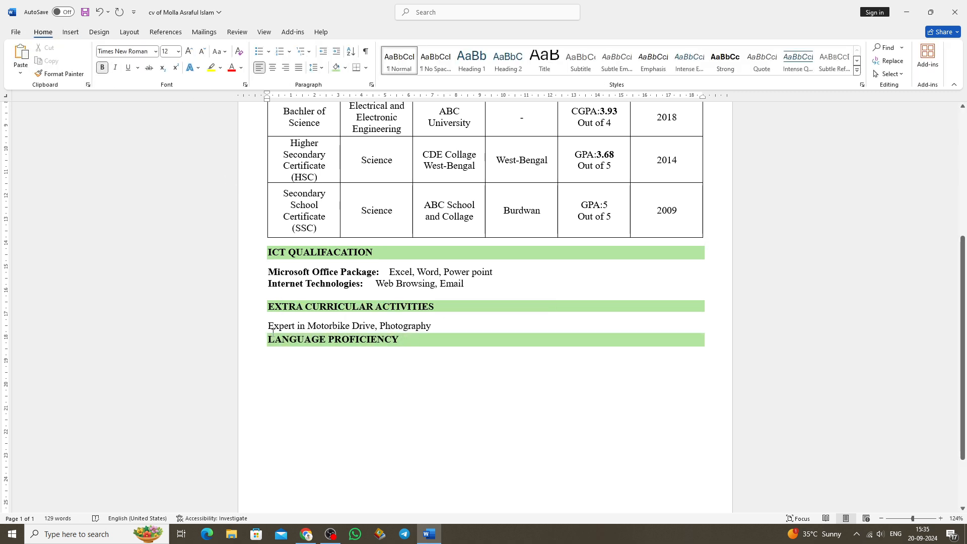
# Insert a blank line at font size 4 between the activities line and the LANGUAGE PROFICIENCY heading.
pyautogui.click(431, 325)
pyautogui.press('Return')
pyautogui.click(202, 51)
pyautogui.click(202, 51)
pyautogui.click(202, 51)
pyautogui.click(202, 52)
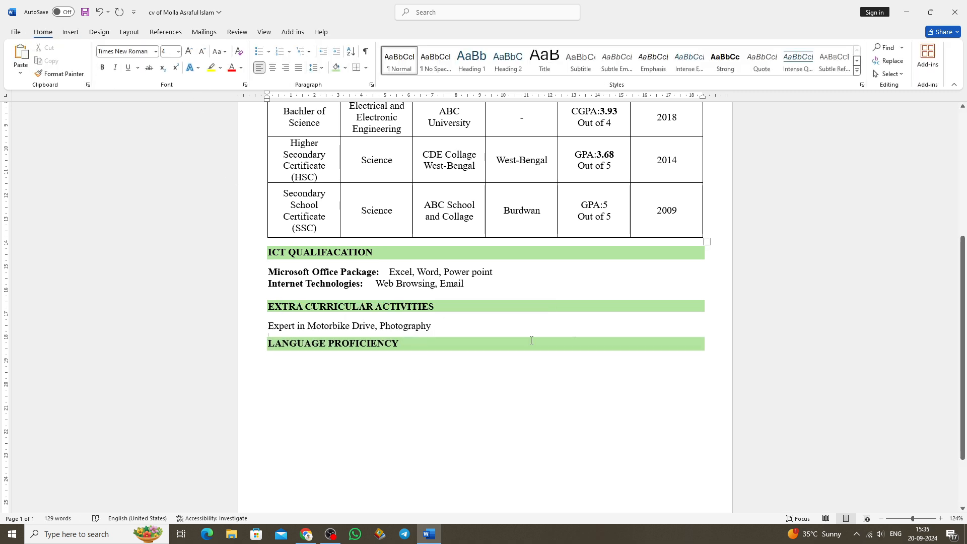
# Insert a table with five columns and three rows below the LANGUAGE PROFICIENCY heading.
pyautogui.click(70, 32)
pyautogui.click(93, 54)
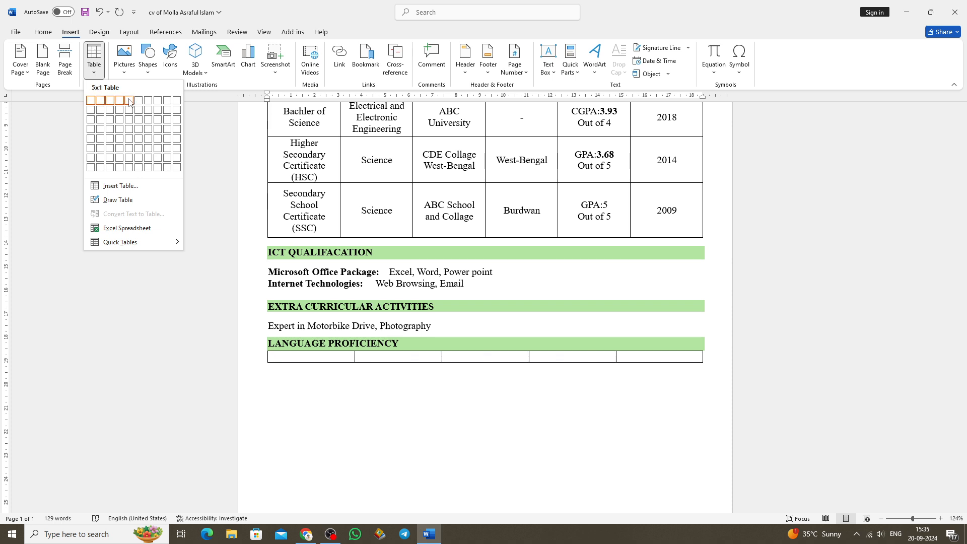
pyautogui.click(129, 123)
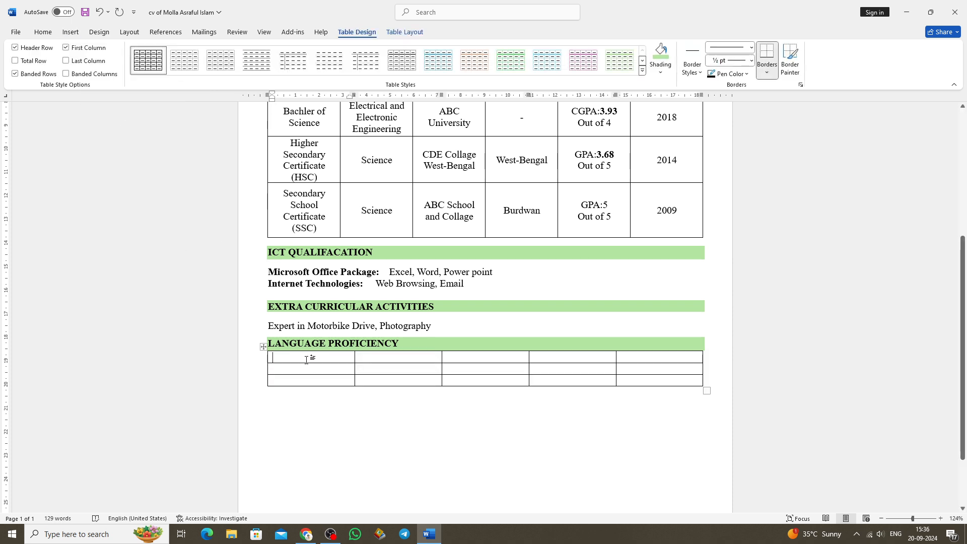
# Fill the language table's header row with LANGUAGE, READING, WRITING, LISTENING and SPEAKING.
pyautogui.write('LANGUAGE')
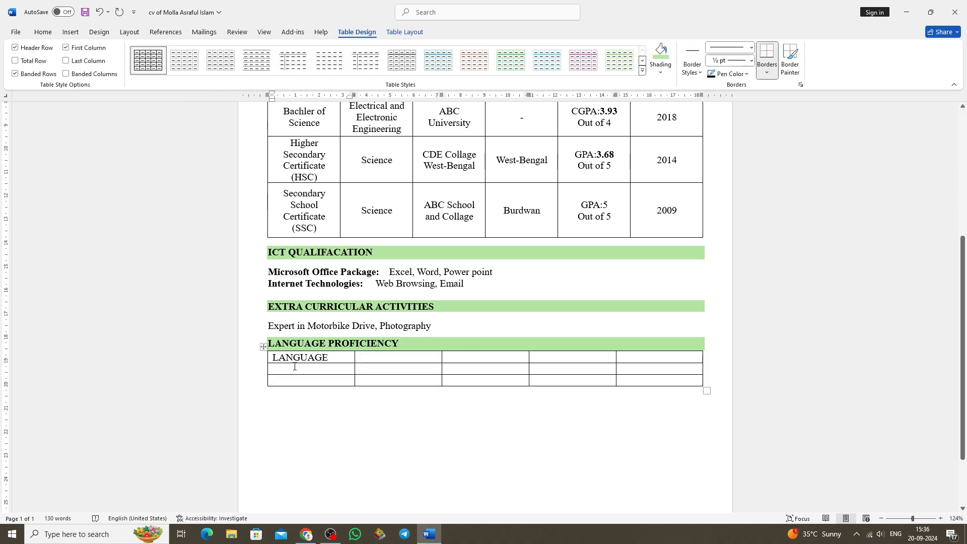
pyautogui.press('Tab')
pyautogui.write('Reading')
pyautogui.press('BackSpace')
pyautogui.press('BackSpace')
pyautogui.press('BackSpace')
pyautogui.press('BackSpace')
pyautogui.press('BackSpace')
pyautogui.press('BackSpace')
pyautogui.write('EADING')
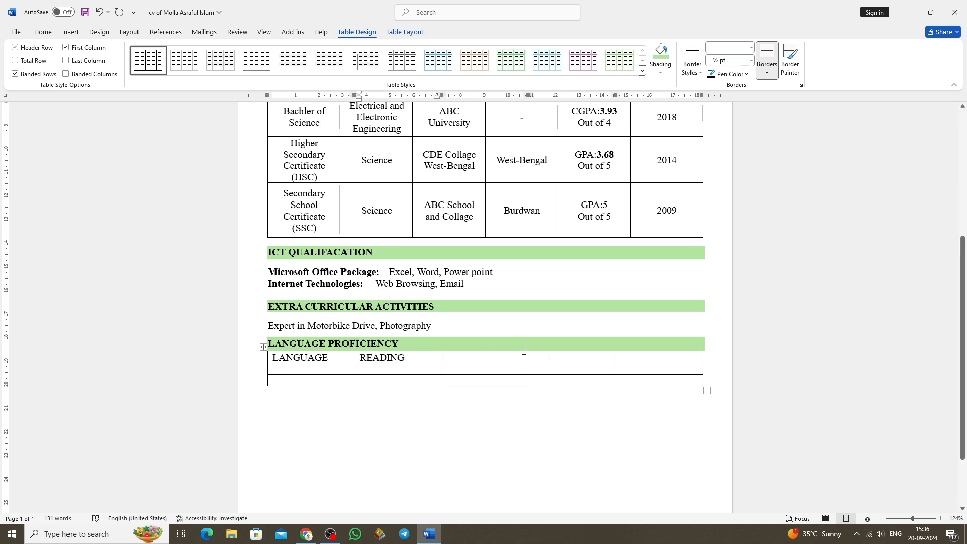
pyautogui.press('Tab')
pyautogui.write('WRITING')
pyautogui.press('Tab')
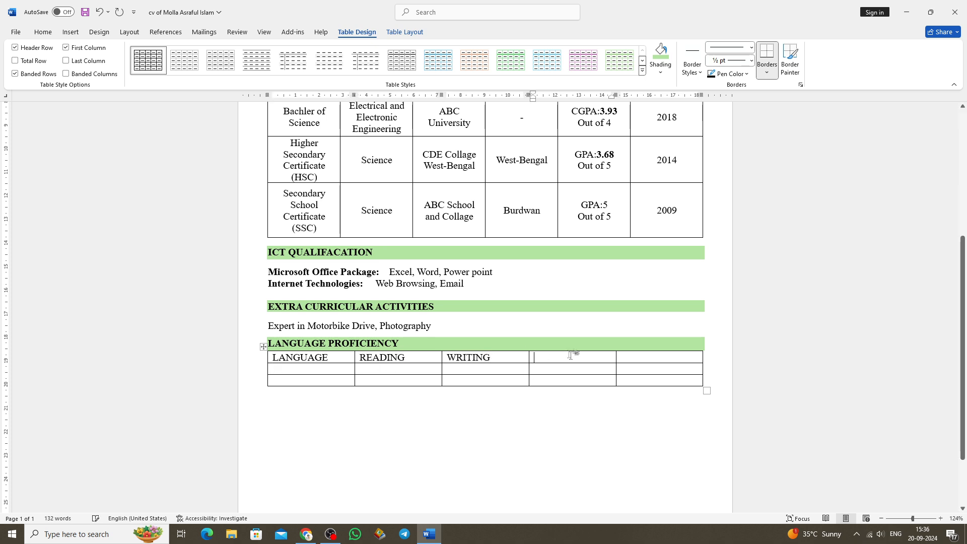
pyautogui.write('LISTENING')
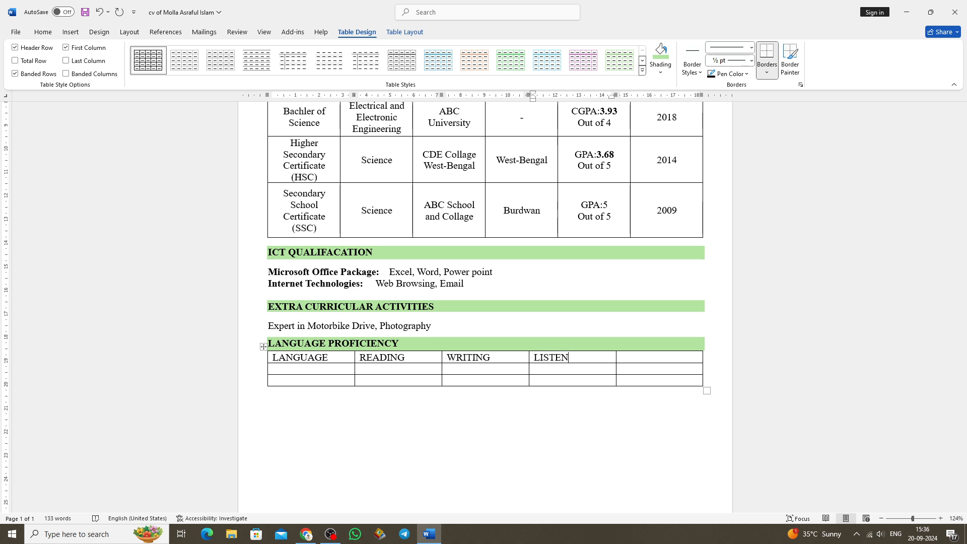
pyautogui.press('Tab')
pyautogui.write('SPEAKING')
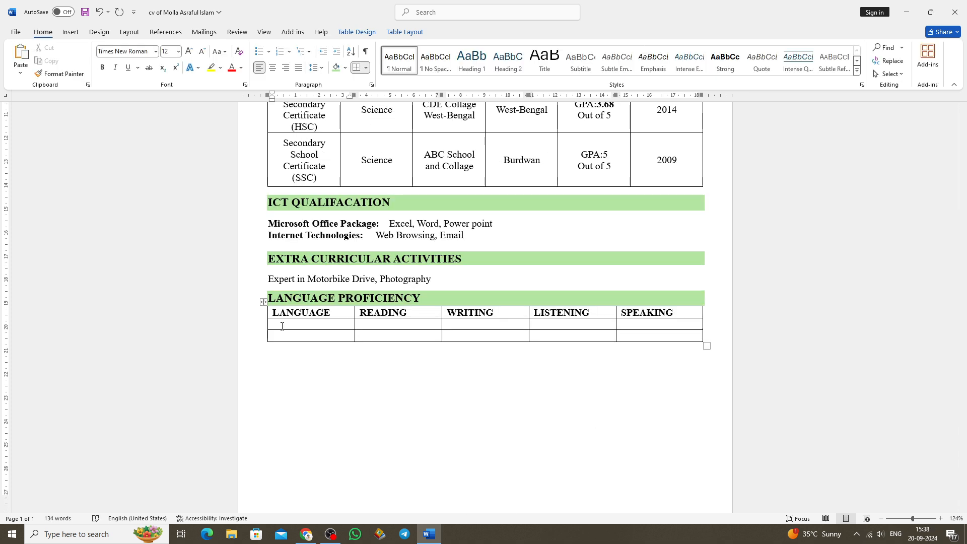
# Enter "Bengali" and "English" in the LANGUAGE column and "Excellent" as Bengali's READING level.
pyautogui.write('Bengali')
pyautogui.click(278, 335)
pyautogui.write('English')
pyautogui.click(364, 323)
pyautogui.write('Excellent')
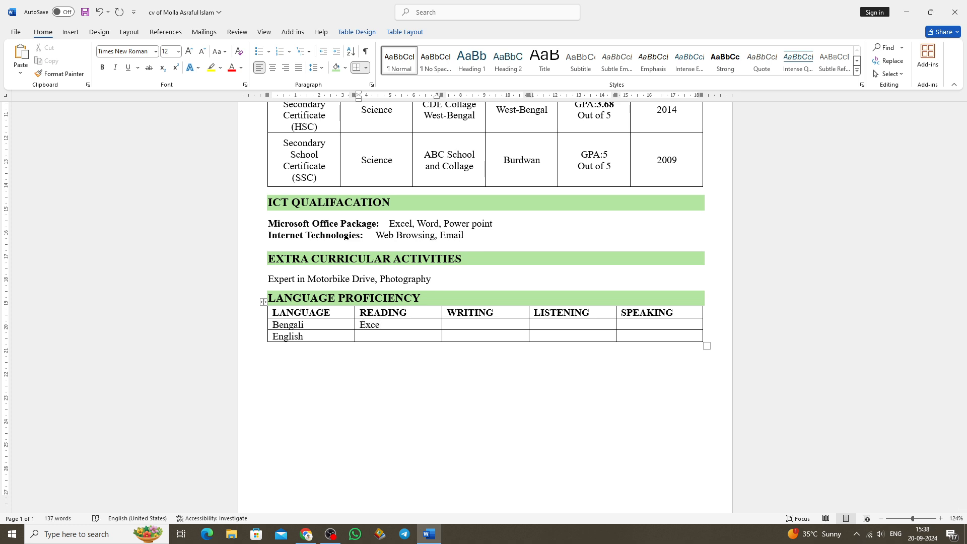
# Try to paste a copy of "Excellent" into the READING cell of the English row.
pyautogui.rightClick(374, 326)
pyautogui.moveTo(398, 326); pyautogui.dragTo(362, 326)
pyautogui.click(397, 362)
pyautogui.click(364, 339)
pyautogui.hotkey('ctrl', 'v')
pyautogui.hotkey('ctrl', 'z')
# Copy "Excellent" into English's READING cell and into Bengali's WRITING, LISTENING and SPEAKING cells.
pyautogui.rightClick(362, 325)
pyautogui.click(388, 110)
pyautogui.click(382, 339)
pyautogui.hotkey('ctrl', 'v')
pyautogui.click(455, 325)
pyautogui.hotkey('ctrl', 'v')
pyautogui.click(539, 327)
pyautogui.hotkey('ctrl', 'v')
pyautogui.click(644, 326)
pyautogui.hotkey('ctrl', 'v')
# Enter "Good" in the WRITING, LISTENING and SPEAKING cells of the English row.
pyautogui.click(467, 339)
pyautogui.write('Good')
pyautogui.moveTo(469, 338); pyautogui.dragTo(448, 337)
pyautogui.rightClick(449, 336)
pyautogui.click(476, 123)
pyautogui.click(545, 337)
pyautogui.hotkey('ctrl', 'v')
pyautogui.click(640, 336)
pyautogui.hotkey('ctrl', 'v')
# Centre the text in all cells of the language proficiency table.
pyautogui.moveTo(703, 337); pyautogui.dragTo(538, 336)
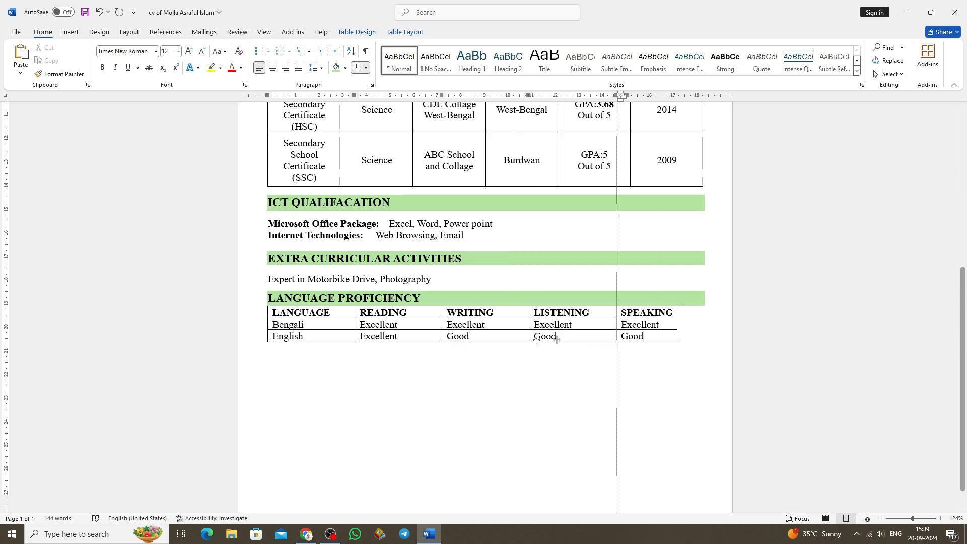
pyautogui.moveTo(648, 332); pyautogui.dragTo(275, 337)
pyautogui.hotkey('ctrl', 'e')
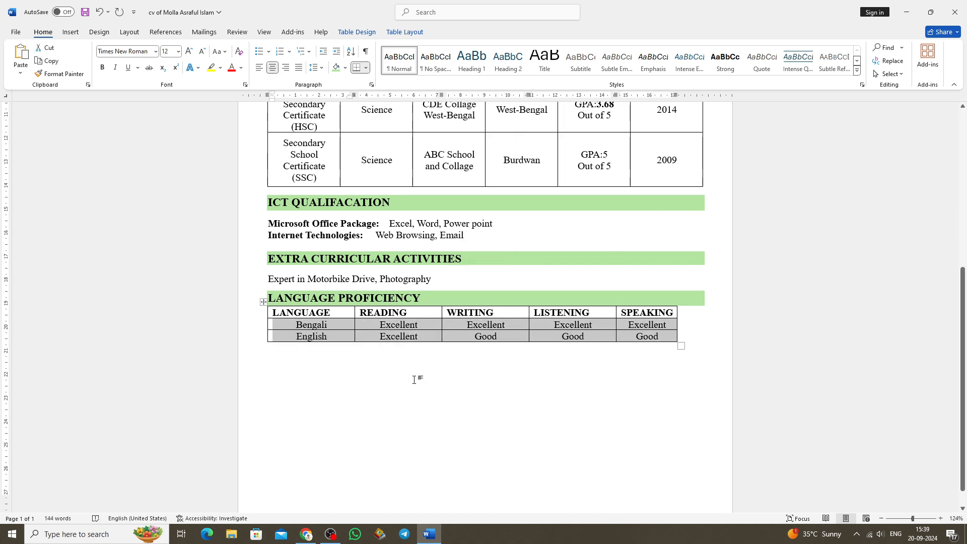
pyautogui.click(346, 361)
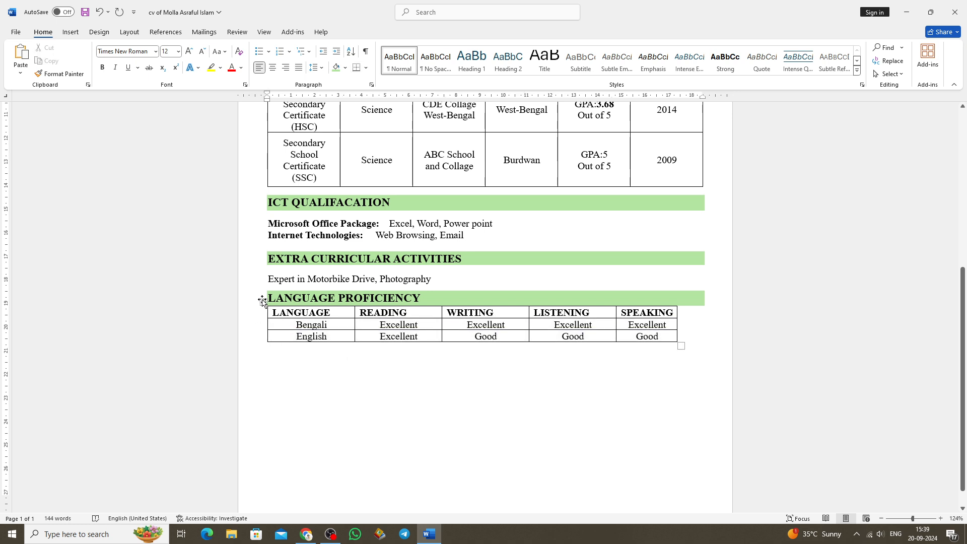
pyautogui.click(263, 301)
pyautogui.hotkey('ctrl', 'e')
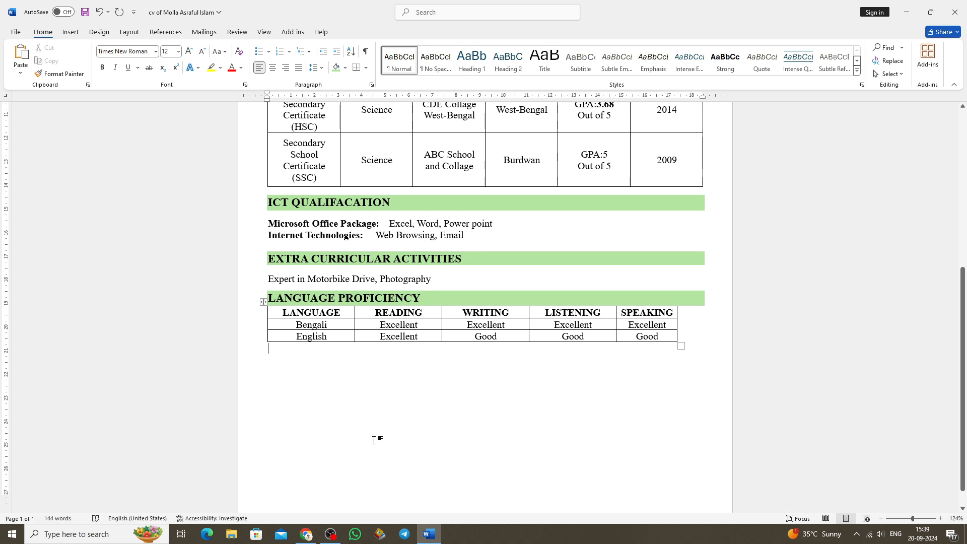
# Widen the language table to the full width of the headings and start a new line below it.
pyautogui.click(264, 302)
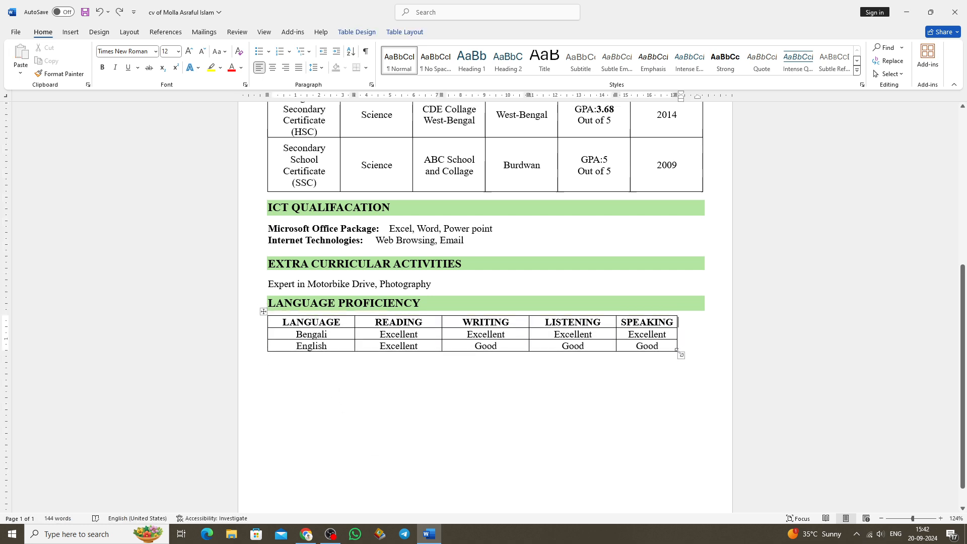
pyautogui.moveTo(679, 352); pyautogui.dragTo(704, 351)
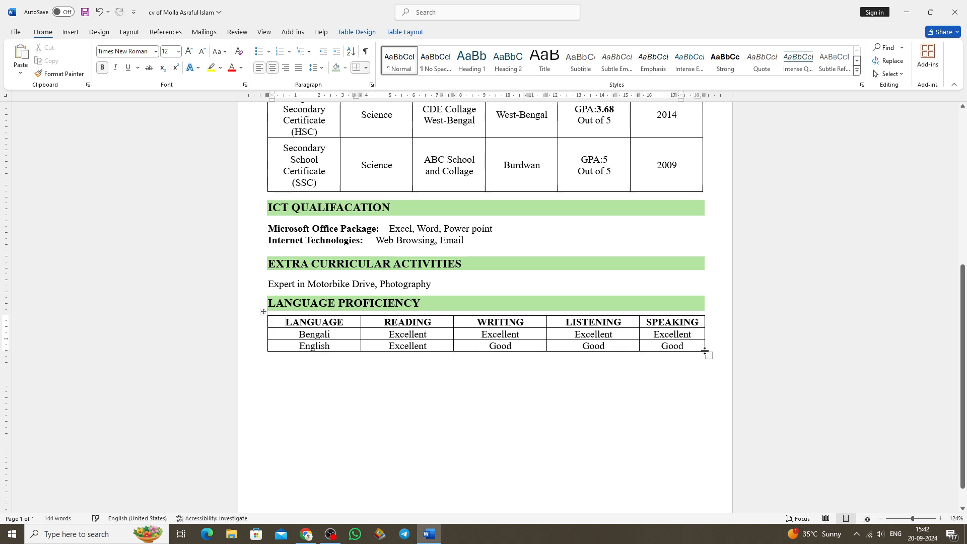
pyautogui.click(272, 362)
pyautogui.press('Return')
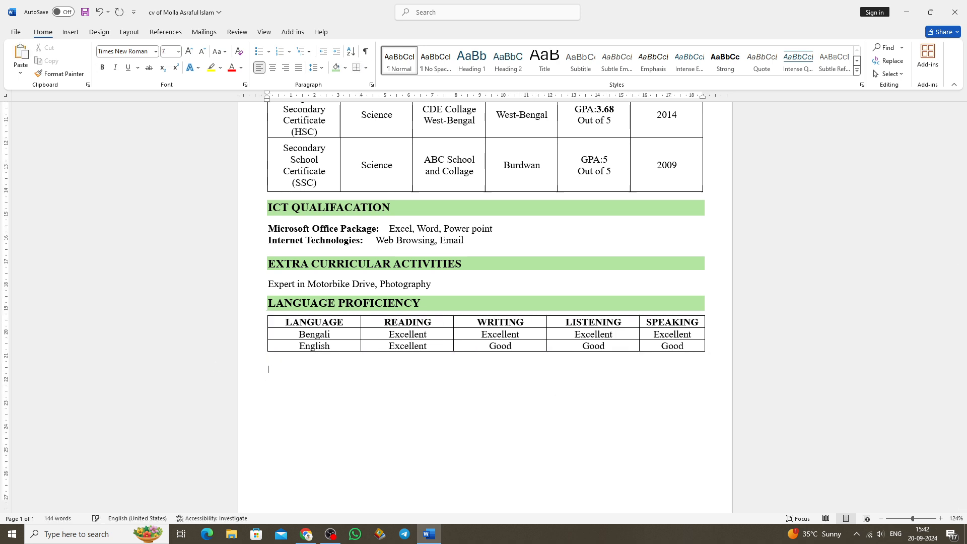
pyautogui.scroll(1, 307, 372)
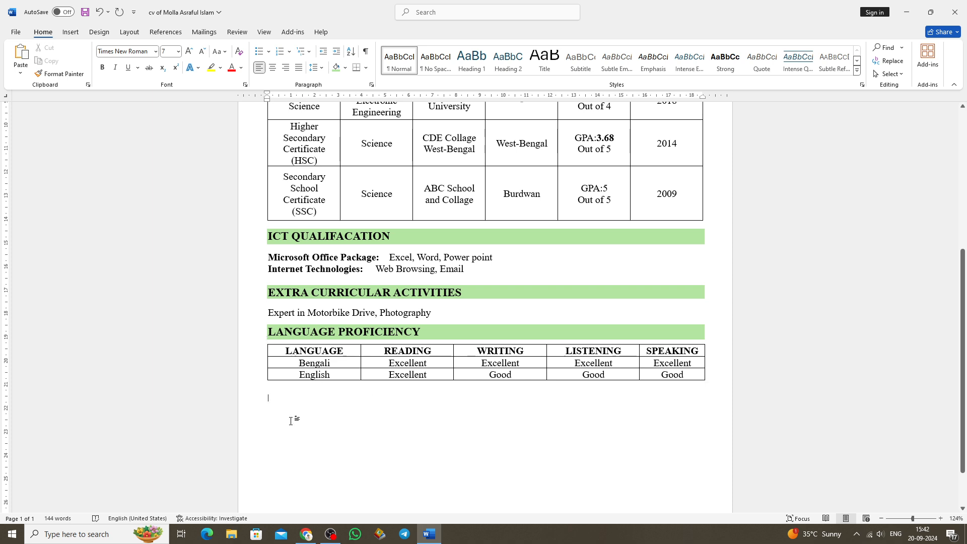
pyautogui.scroll(3, 402, 391)
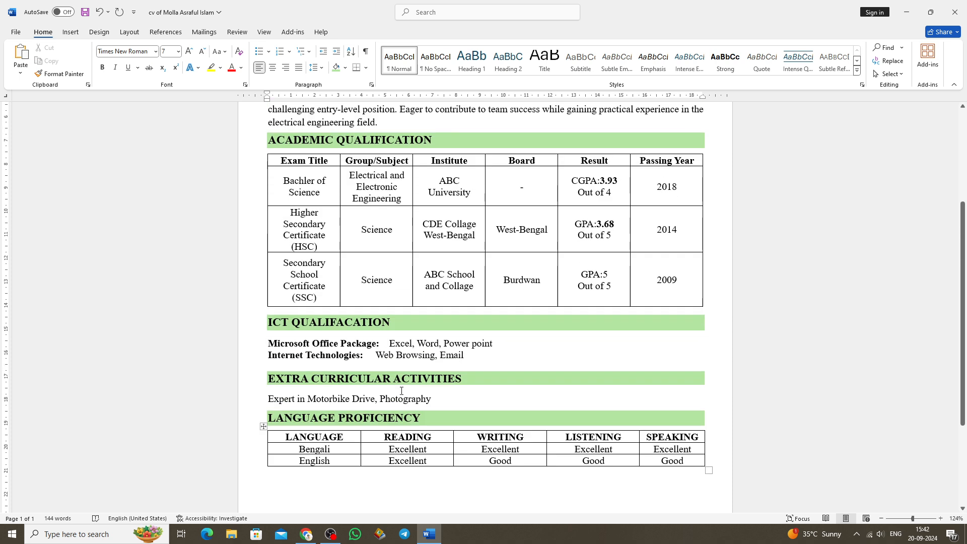
# Add the heading "PERSONAL INFORMATION" below the language table, in bold with light green shading.
pyautogui.scroll(-2, 402, 390)
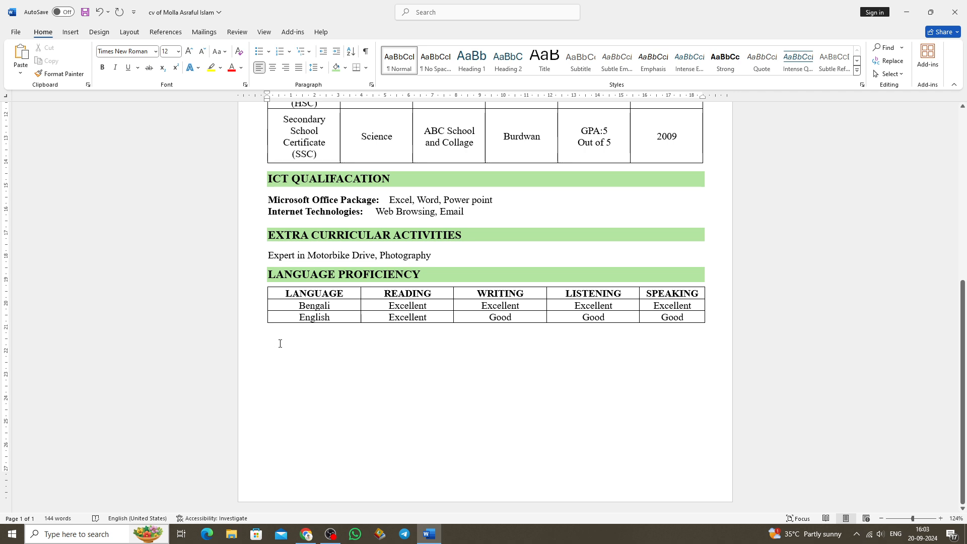
pyautogui.write('PERSONAL INFORMATION')
pyautogui.tripleClick(383, 343)
pyautogui.click(102, 68)
pyautogui.click(345, 68)
pyautogui.click(414, 121)
# Add a "Full Name" line with the person's full name below the PERSONAL INFORMATION heading and make the label bold.
pyautogui.click(271, 329)
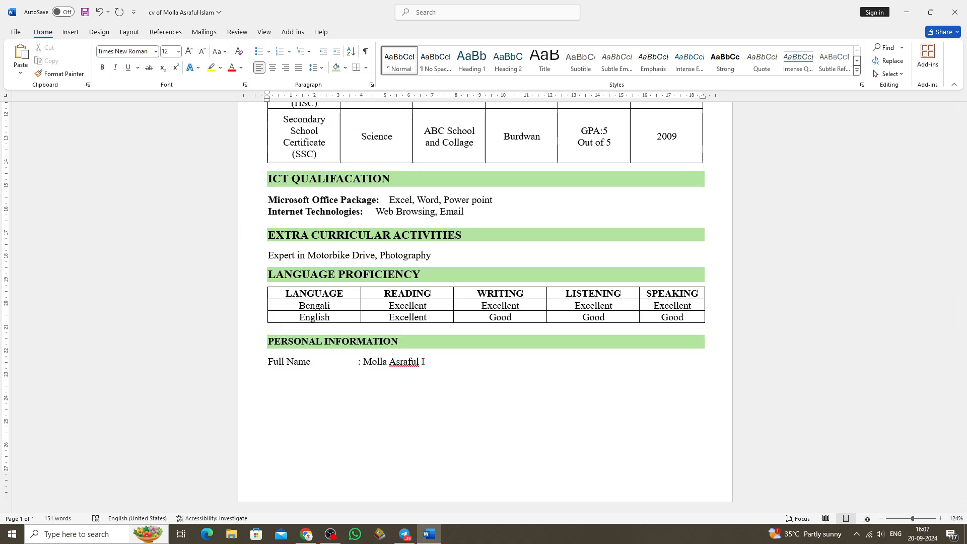
pyautogui.write('Islam')
pyautogui.moveTo(268, 363); pyautogui.dragTo(314, 365)
pyautogui.hotkey('ctrl', 'b')
pyautogui.click(445, 362)
pyautogui.click(269, 373)
pyautogui.click(447, 366)
pyautogui.click(270, 378)
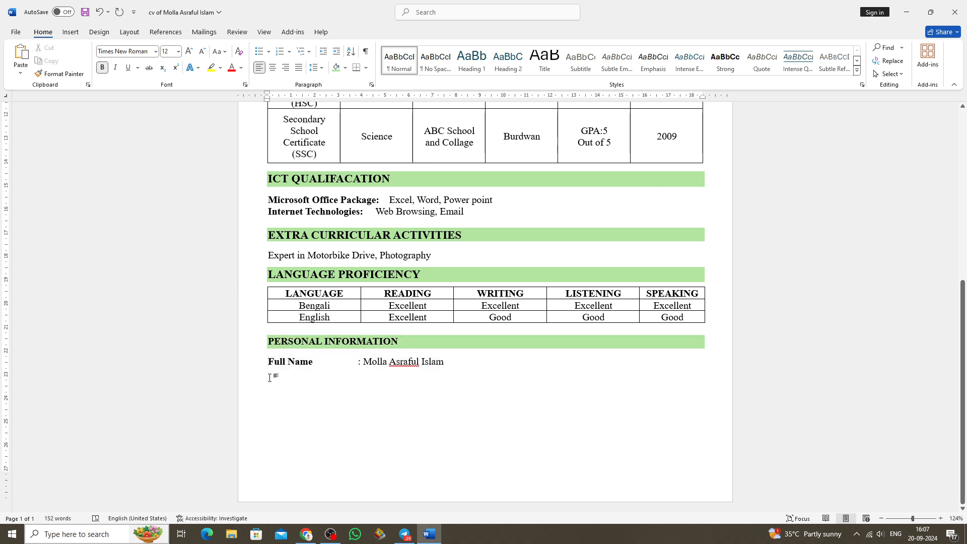
# Add a "National Id No" line with the ID number in regular weight below the Full Name line.
pyautogui.hotkey('ctrl', 'b')
pyautogui.write('National Id No')
pyautogui.press('Tab')
pyautogui.write(': 00000000')
pyautogui.press('Return')
# Add the lines "Gender : Male" and "Religion : Islam" to the personal information, aligning the values with a tab.
pyautogui.write('Gender\t')
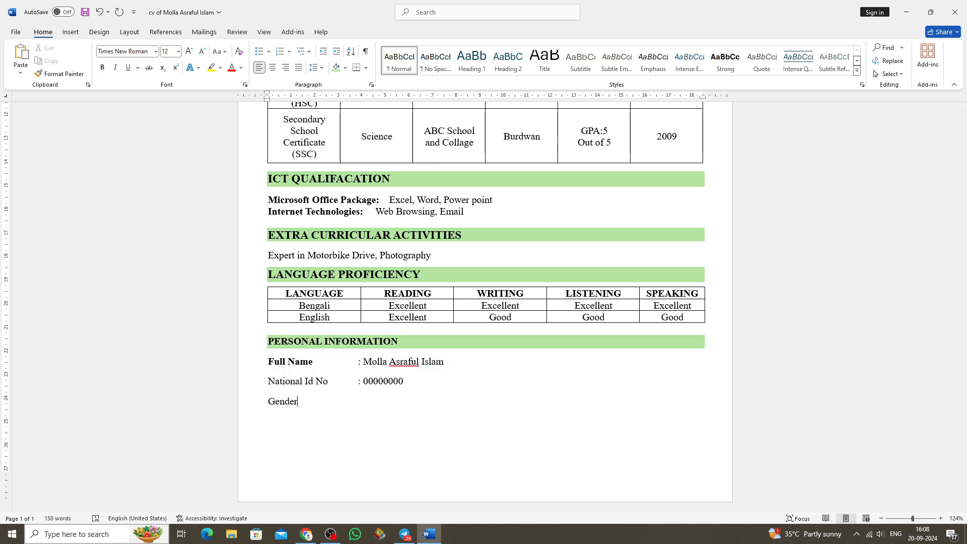
pyautogui.write(': Male')
pyautogui.press('Return')
pyautogui.write('Religion')
pyautogui.press('Tab')
pyautogui.write(': Islam')
pyautogui.press('Return')
# Add the line "Permanent Add : Your Permanent Address Here" below the Religion line.
pyautogui.write('Permanent Add')
pyautogui.press('Tab')
pyautogui.write(': Your ')
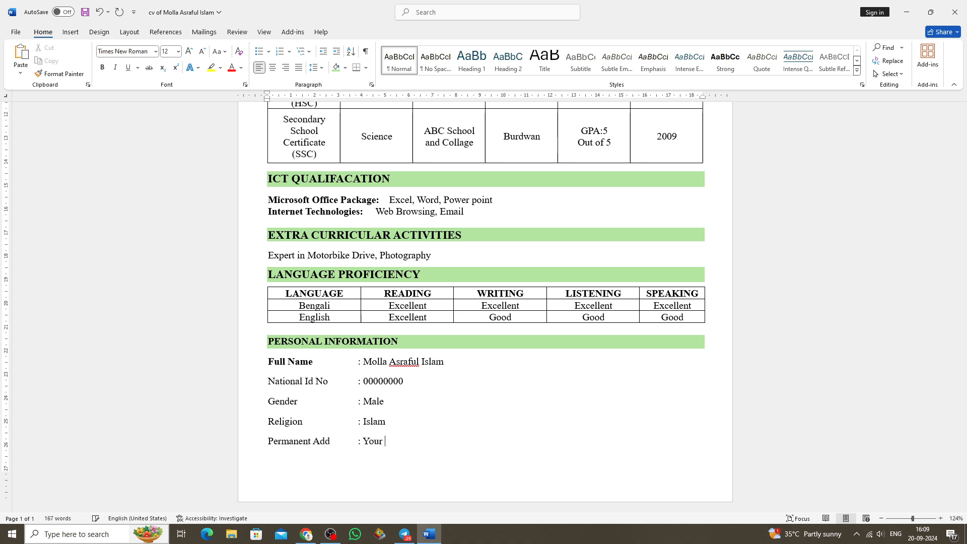
pyautogui.write('Permanent Address Here')
# Make the labels National Id No, Gender, Religion and Permanent Add bold.
pyautogui.moveTo(329, 384); pyautogui.dragTo(268, 384)
pyautogui.moveTo(268, 384); pyautogui.dragTo(268, 442)
pyautogui.click(102, 67)
pyautogui.moveTo(303, 422); pyautogui.dragTo(268, 402)
pyautogui.click(103, 68)
pyautogui.click(103, 68)
pyautogui.click(102, 67)
# Reduce the paragraph spacing between the five personal information lines from Full Name to Permanent Add.
pyautogui.click(372, 382)
pyautogui.moveTo(330, 382); pyautogui.dragTo(489, 445)
pyautogui.press('BackSpace')
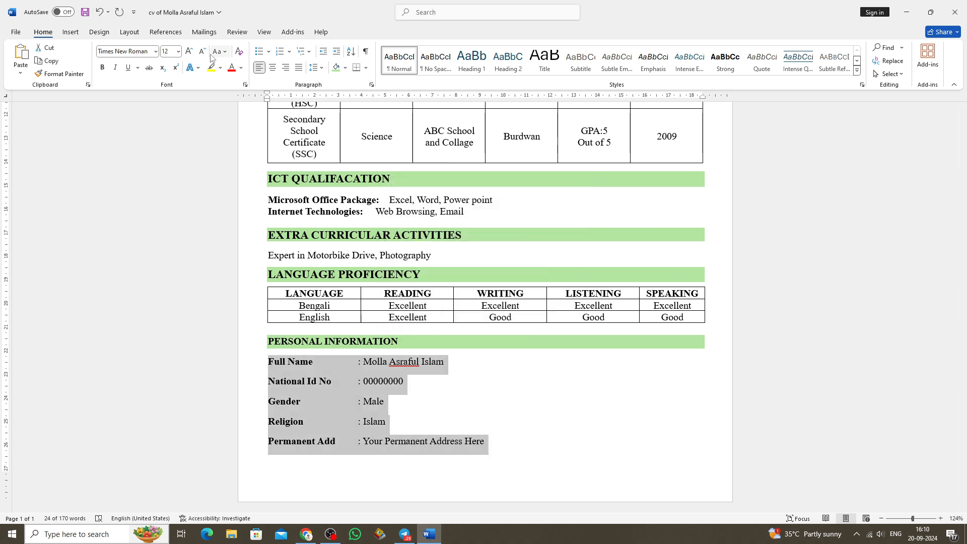
pyautogui.rightClick(356, 379)
pyautogui.click(448, 406)
pyautogui.click(448, 405)
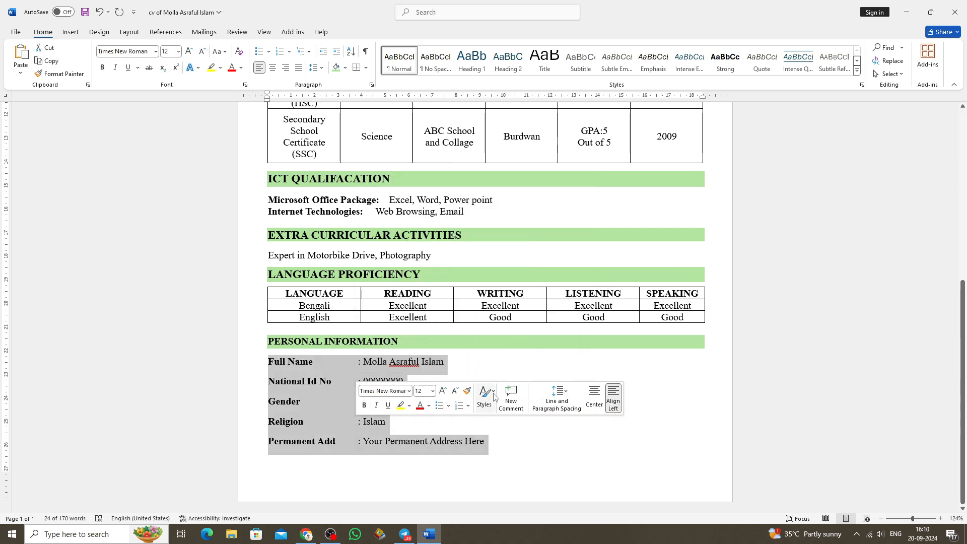
pyautogui.click(556, 395)
pyautogui.click(559, 376)
pyautogui.click(482, 416)
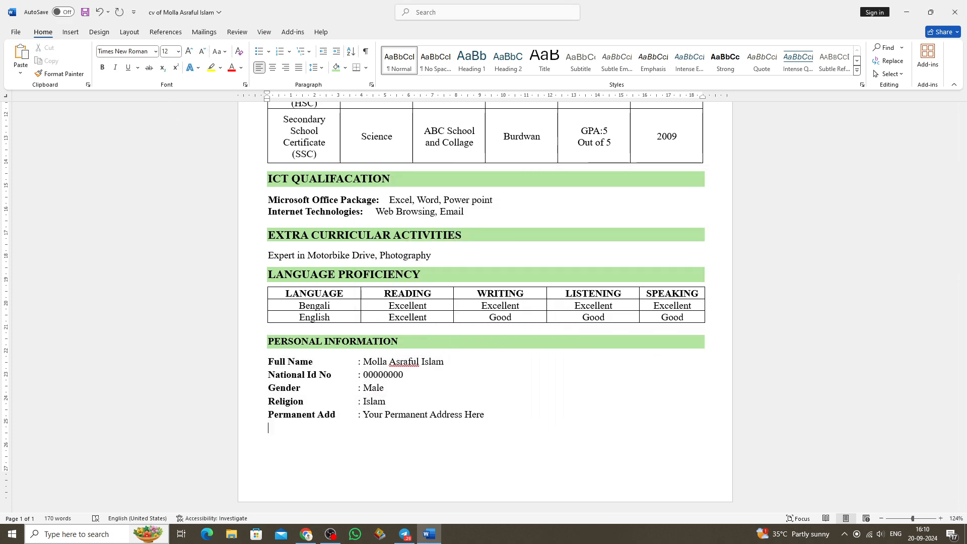
# Add below the address line "I, the undersigned, certify that to the best of my knowledge and belief, There data correctly describe my qualification and me,".
pyautogui.click(271, 432)
pyautogui.write('I, the undersinghed')
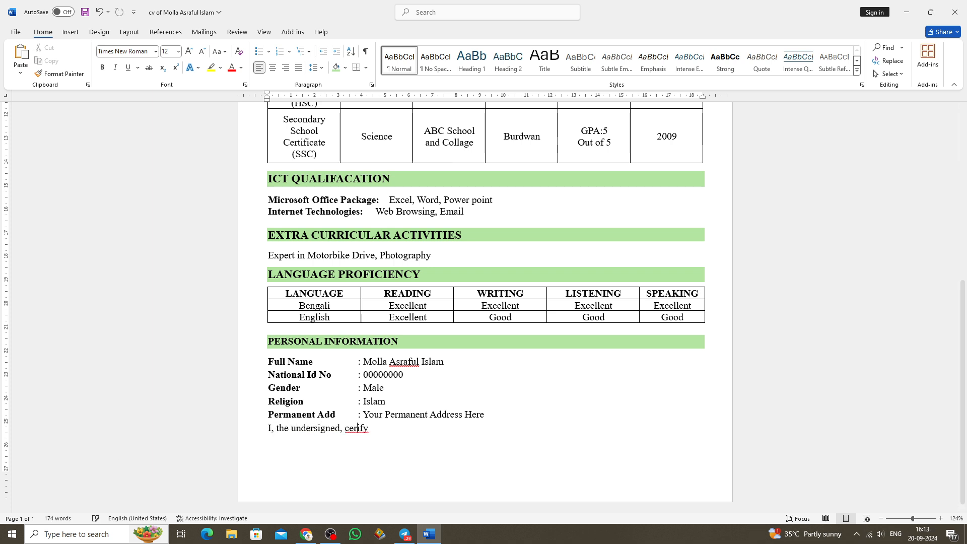
pyautogui.write('that to the bes')
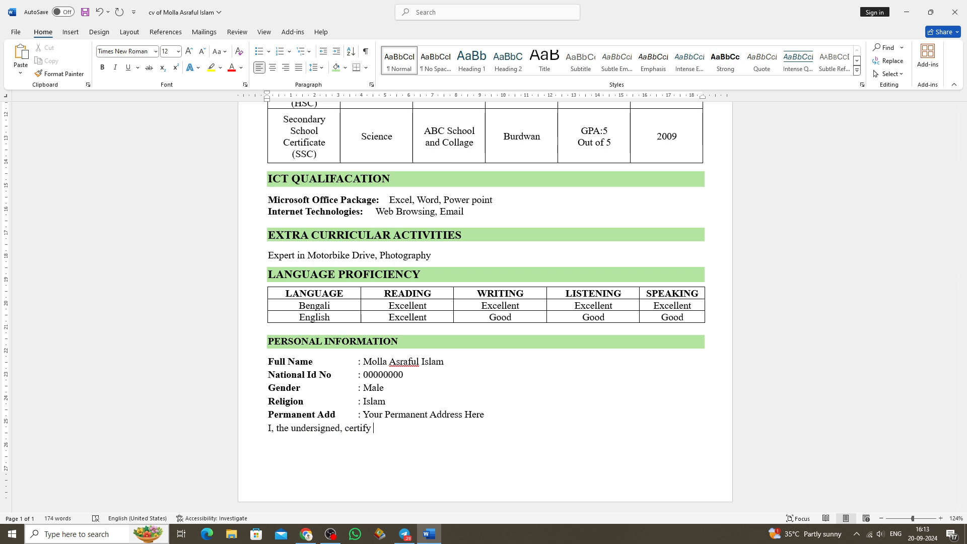
pyautogui.write('t of my know')
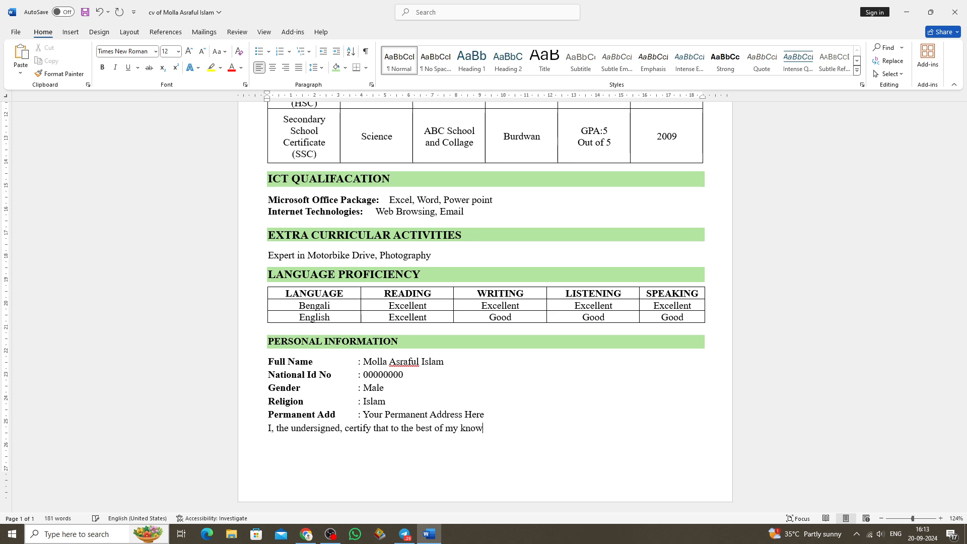
pyautogui.write('ledge and belief, There d')
pyautogui.write('ata correctly describe my qualification and me, ')
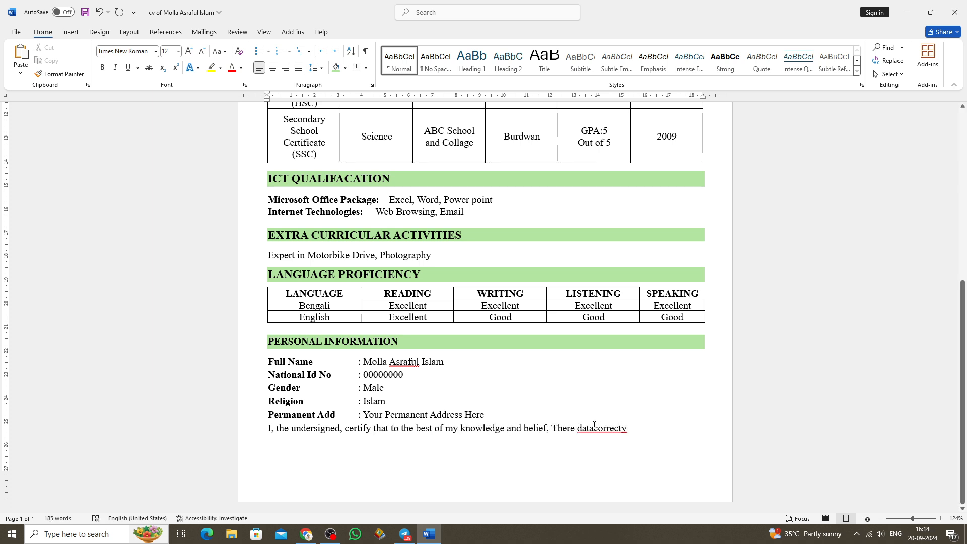
pyautogui.write('I understand that any willful misstatement described here will ')
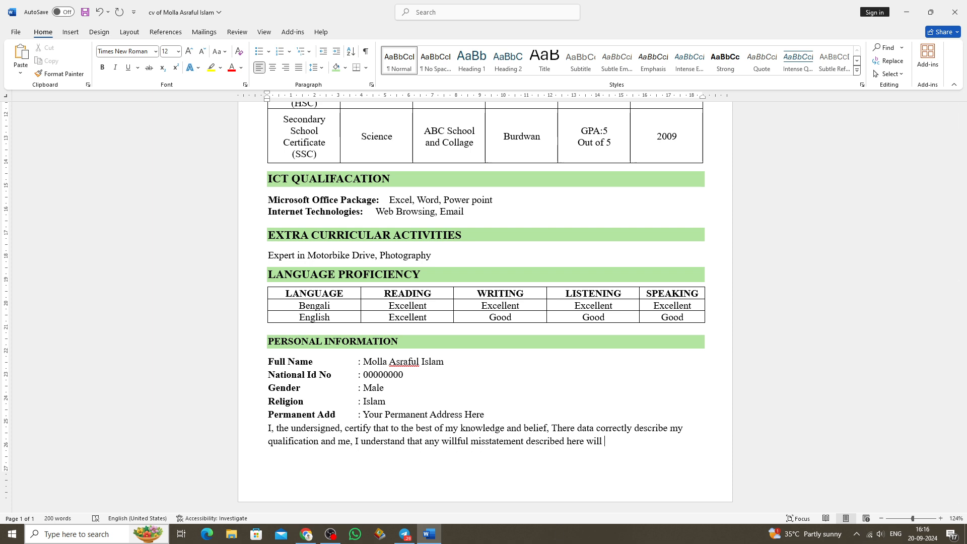
pyautogui.write('lead to my disqualification')
pyautogui.write(' for')
# Complete the declaration with "I understand that any willful misstatement described here will lead to my disqualification for the post.".
pyautogui.press('BackSpace')
pyautogui.write('for the post.')
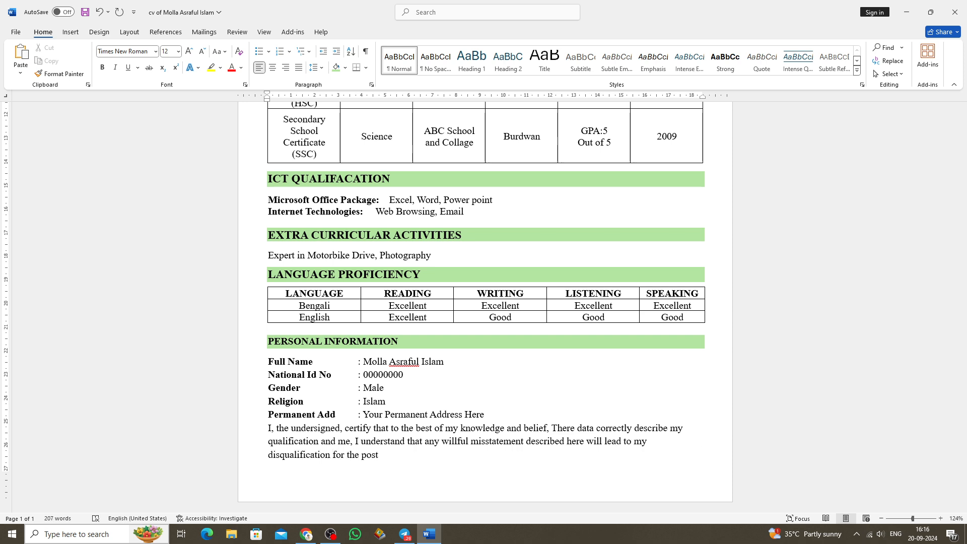
pyautogui.click(70, 32)
pyautogui.click(148, 60)
pyautogui.click(158, 99)
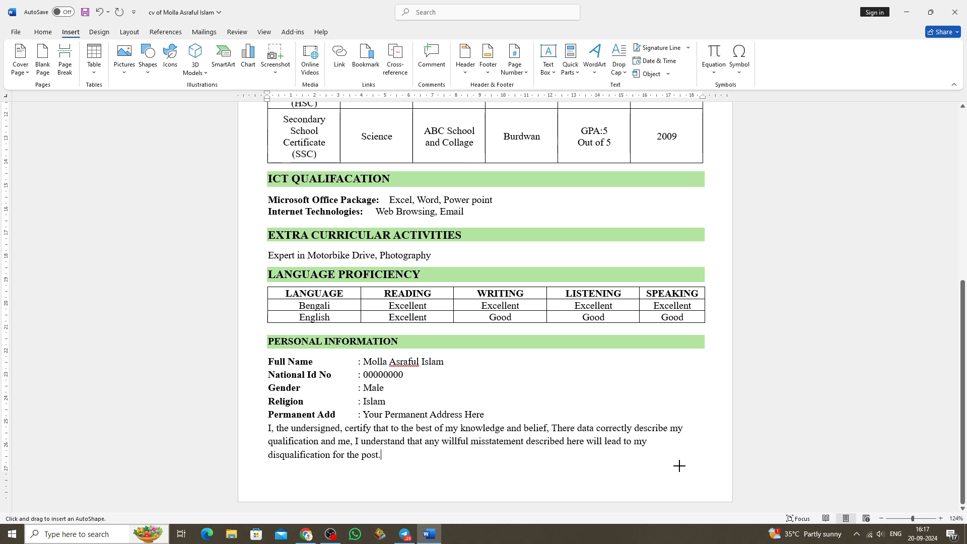
pyautogui.click(43, 32)
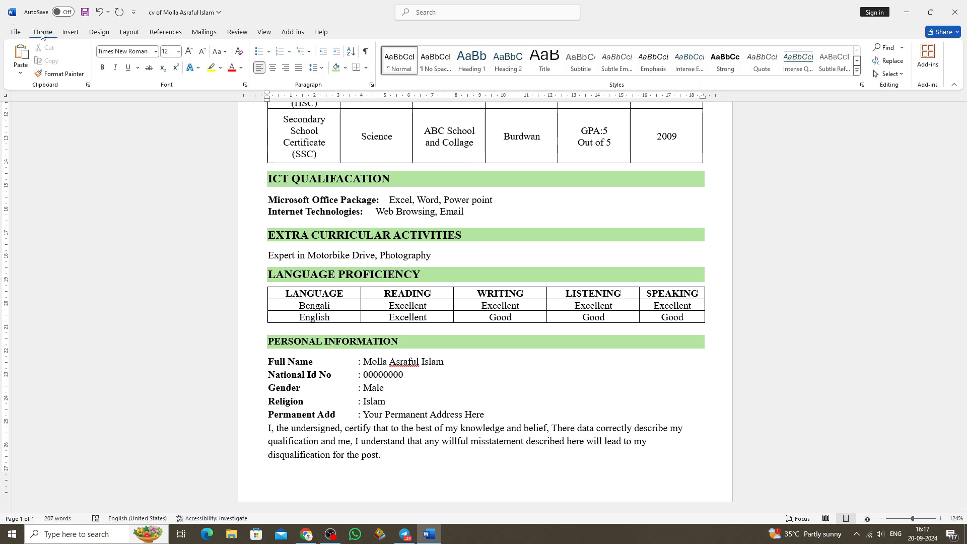
# Draw a short horizontal line shape for the signature below the declaration, near the page's right margin.
pyautogui.click(74, 34)
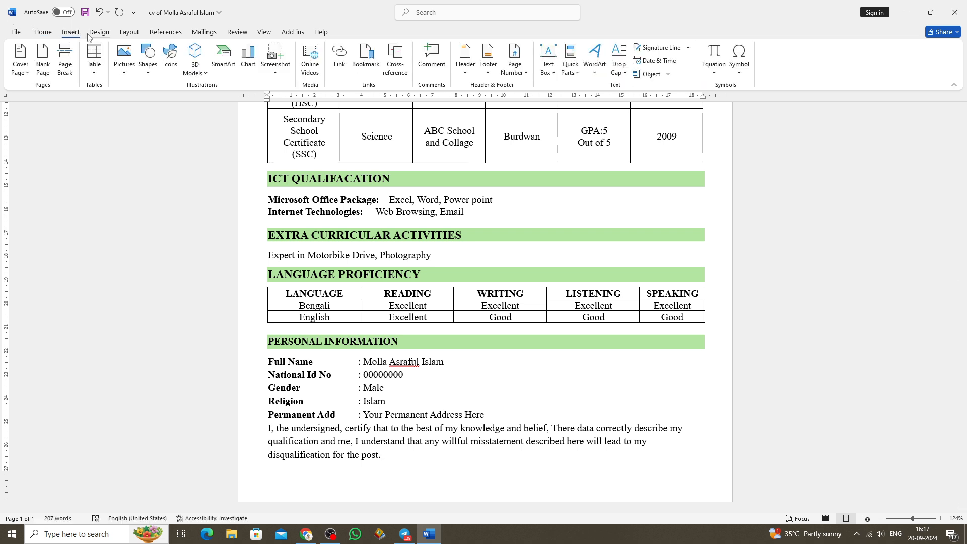
pyautogui.click(147, 63)
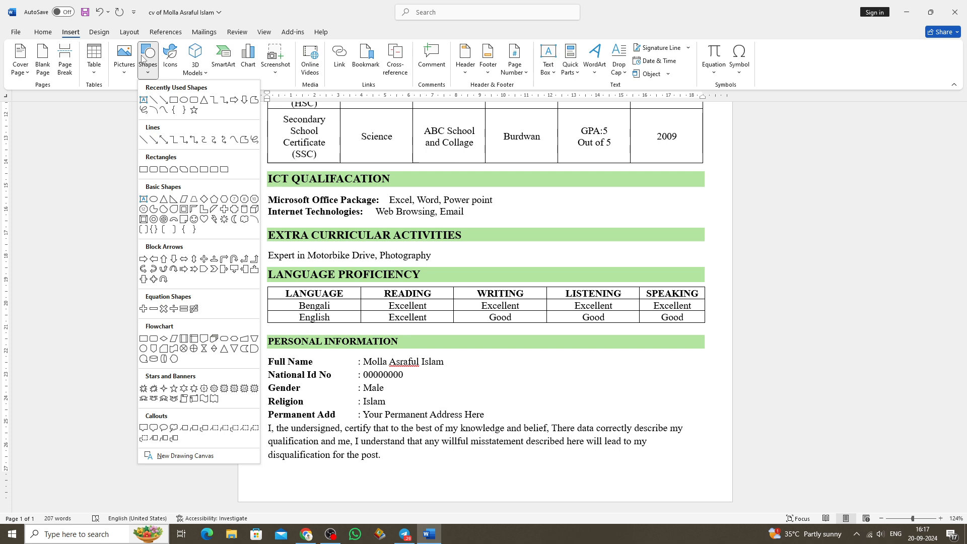
pyautogui.click(154, 100)
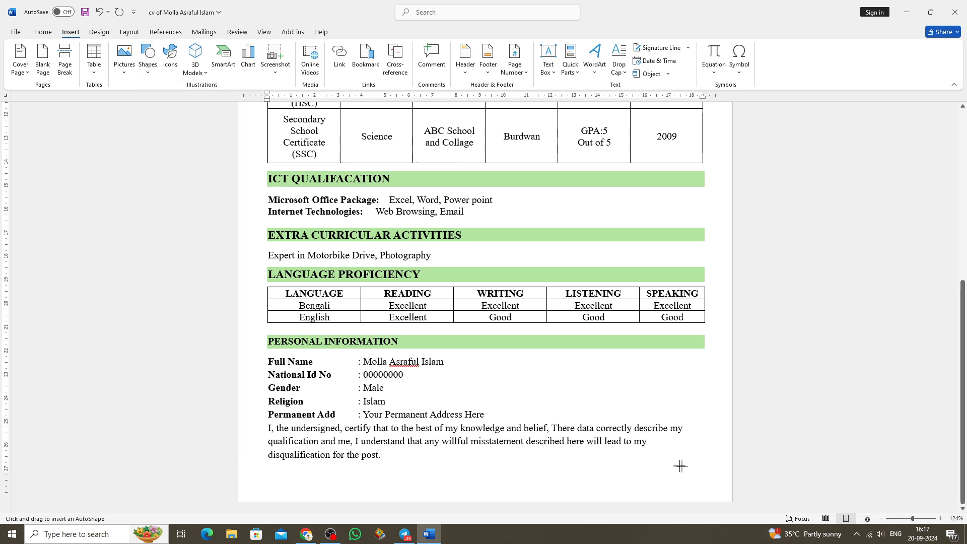
pyautogui.moveTo(621, 476); pyautogui.dragTo(710, 475)
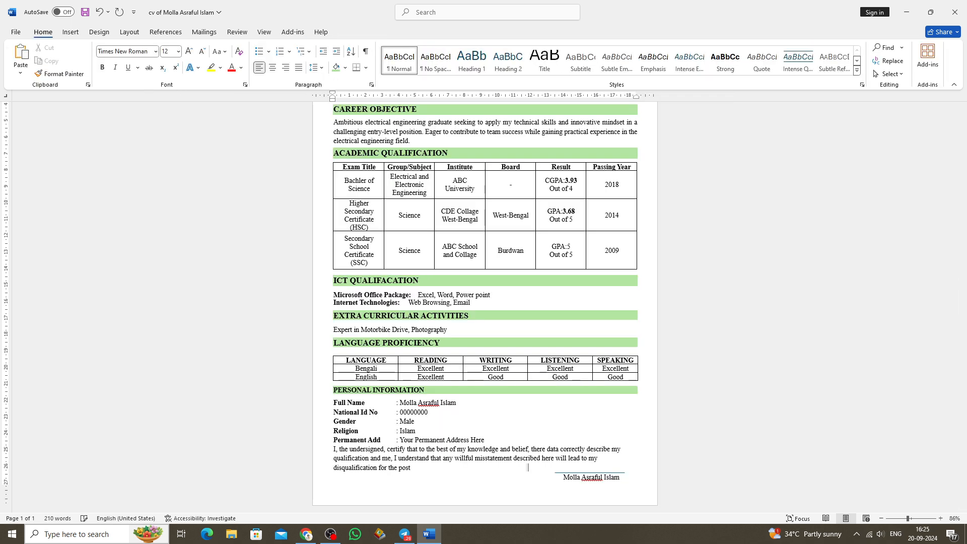